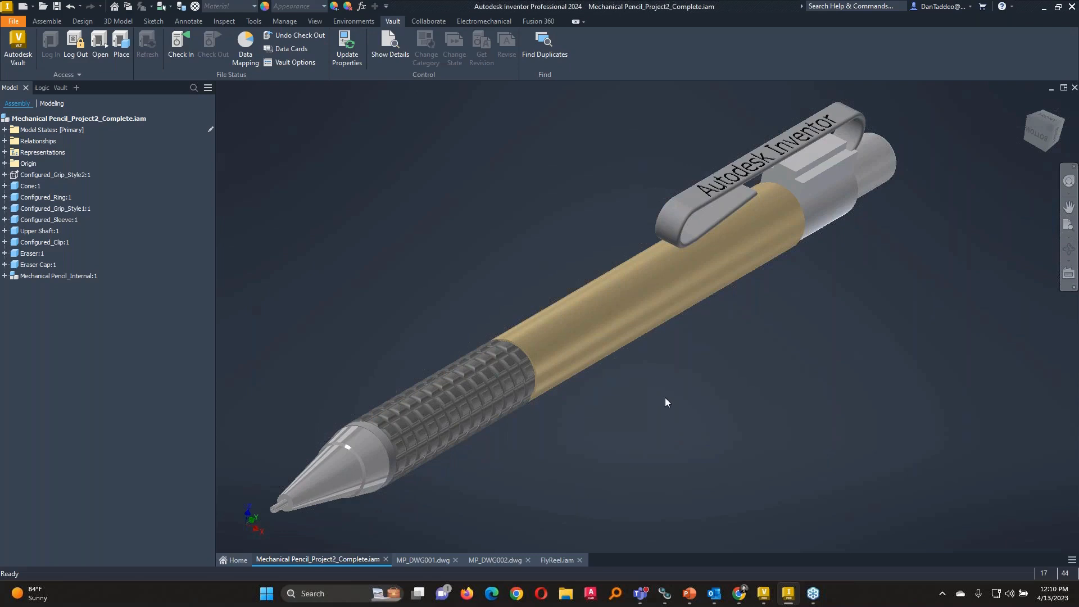
- Hide the Configured_Grip_Style1 component to expose the pencil's internals, then make it visible again
{"action": "right_click", "coordinate": [534, 392]}
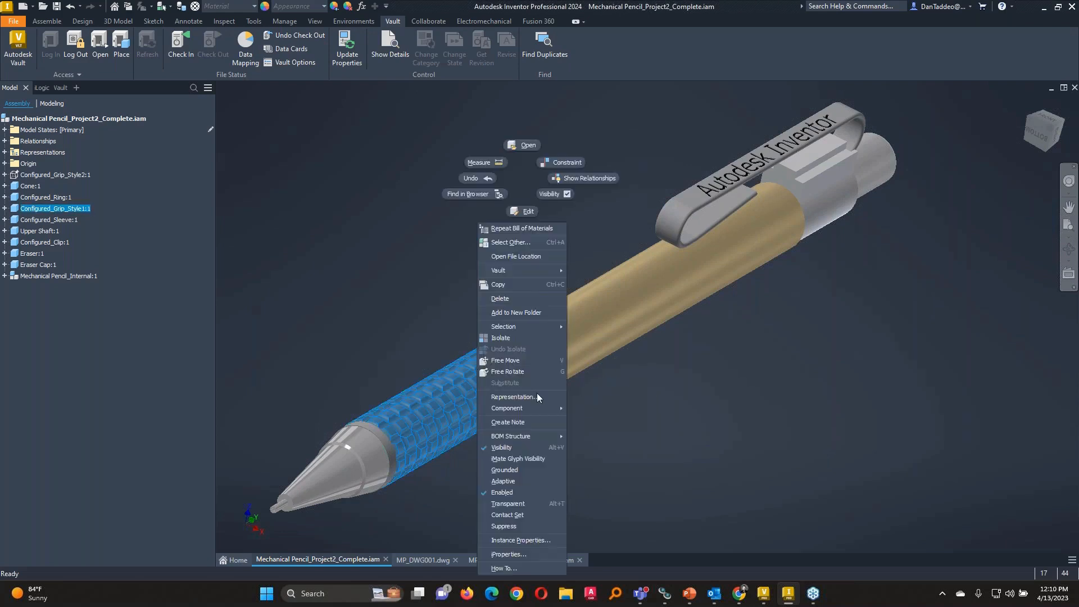
{"action": "left_click", "coordinate": [521, 448]}
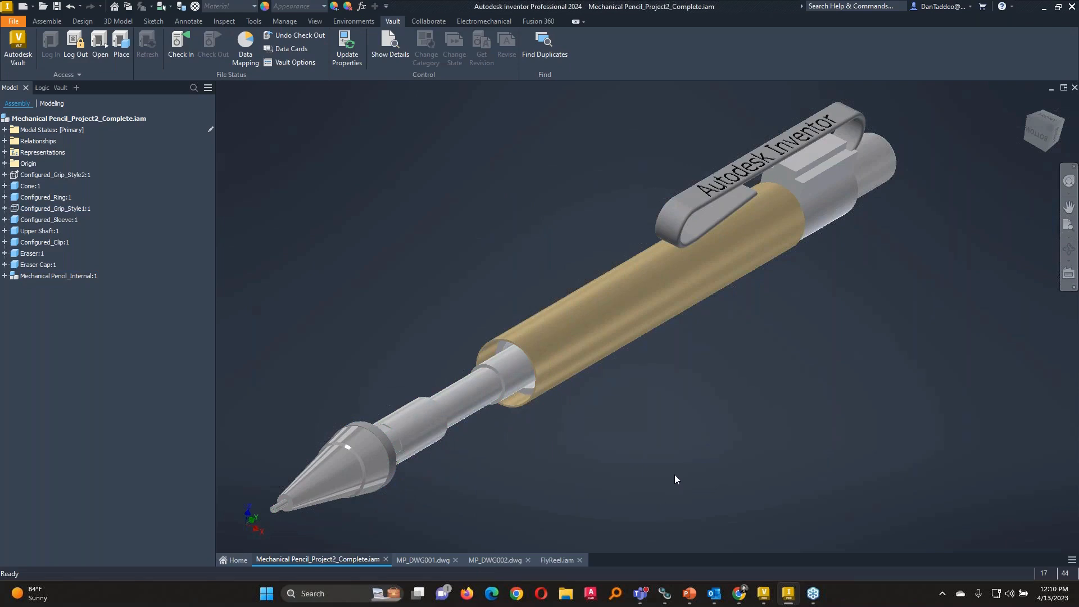
{"action": "right_click", "coordinate": [60, 213]}
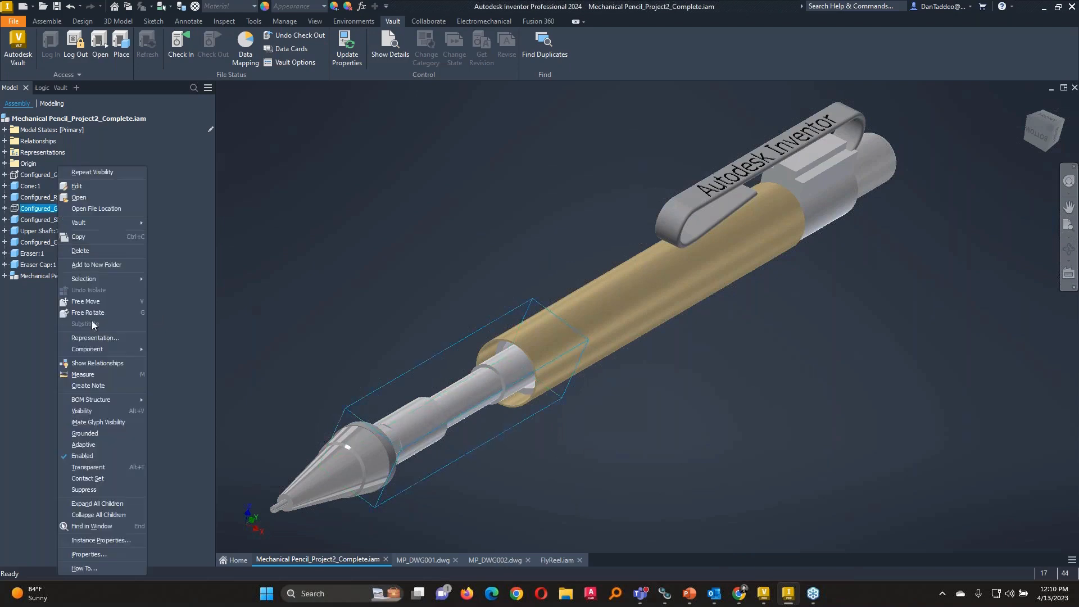
{"action": "left_click", "coordinate": [96, 410]}
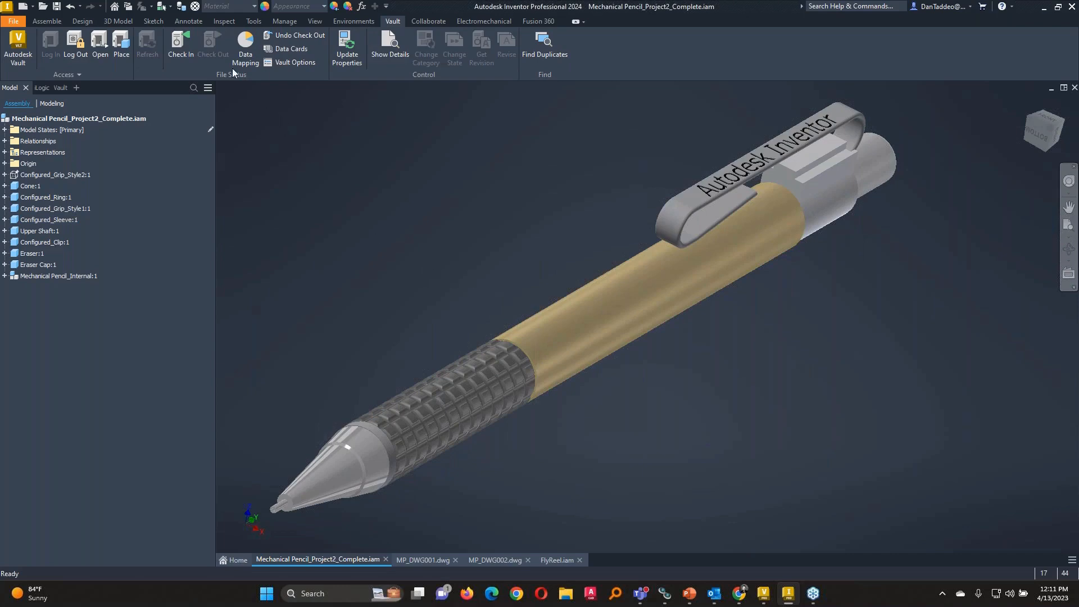
- Review the pencil assembly's structured bill of materials and close it
{"action": "left_click", "coordinate": [283, 22]}
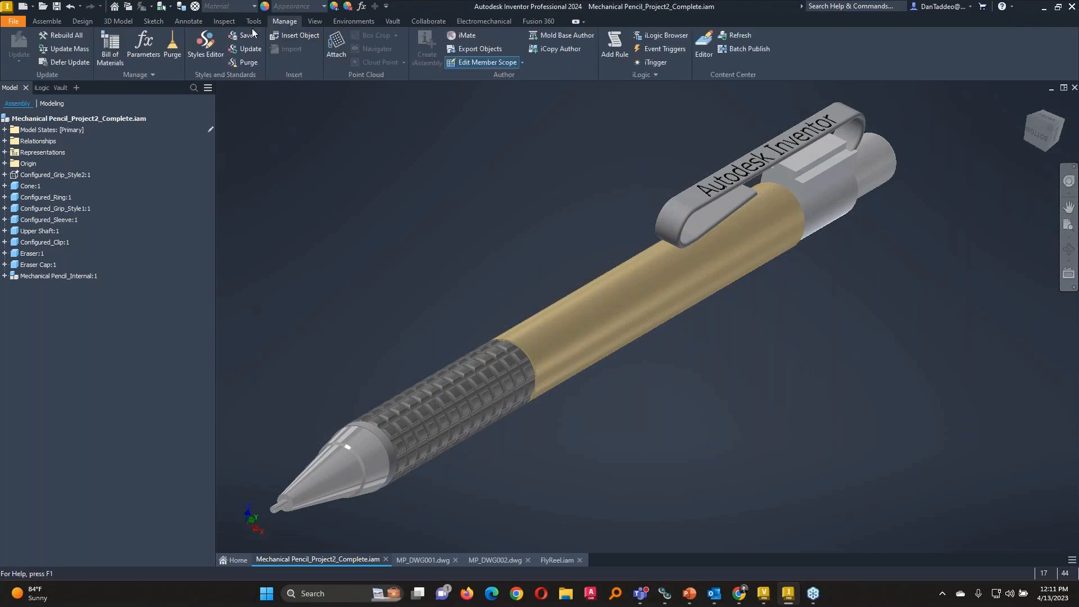
{"action": "left_click", "coordinate": [110, 50]}
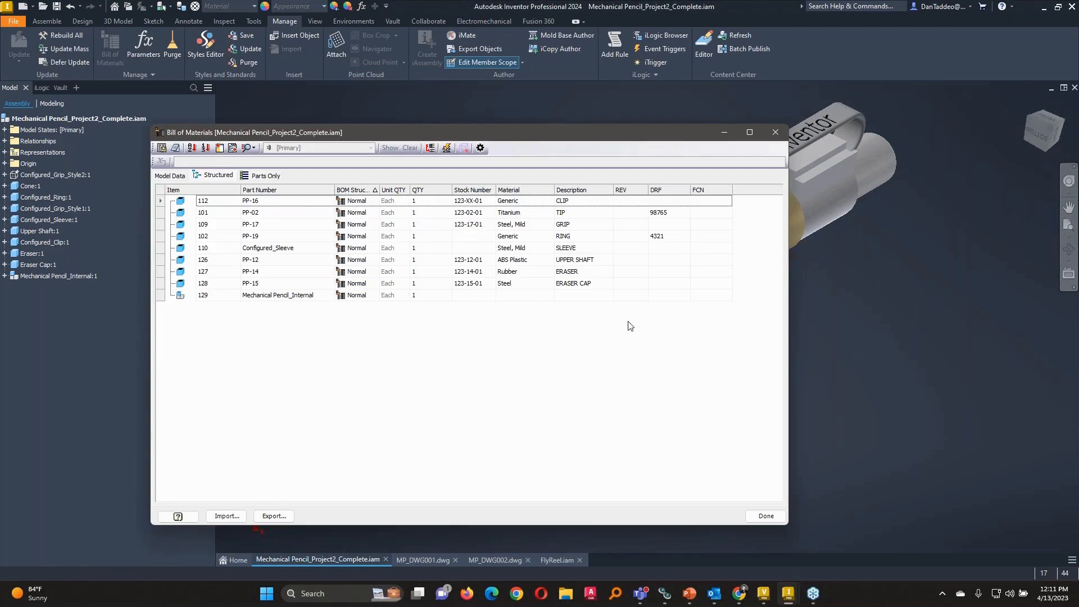
{"action": "left_click", "coordinate": [776, 134]}
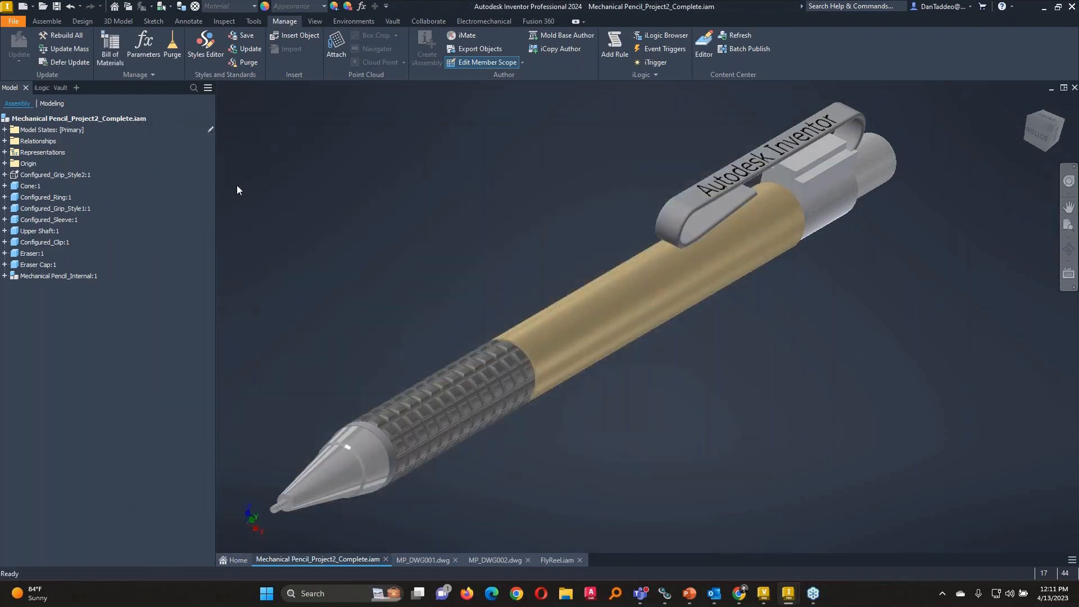
- Create a virtual component named LeadHolder in the assembly with the Normal BOM structure
{"action": "left_click", "coordinate": [48, 23]}
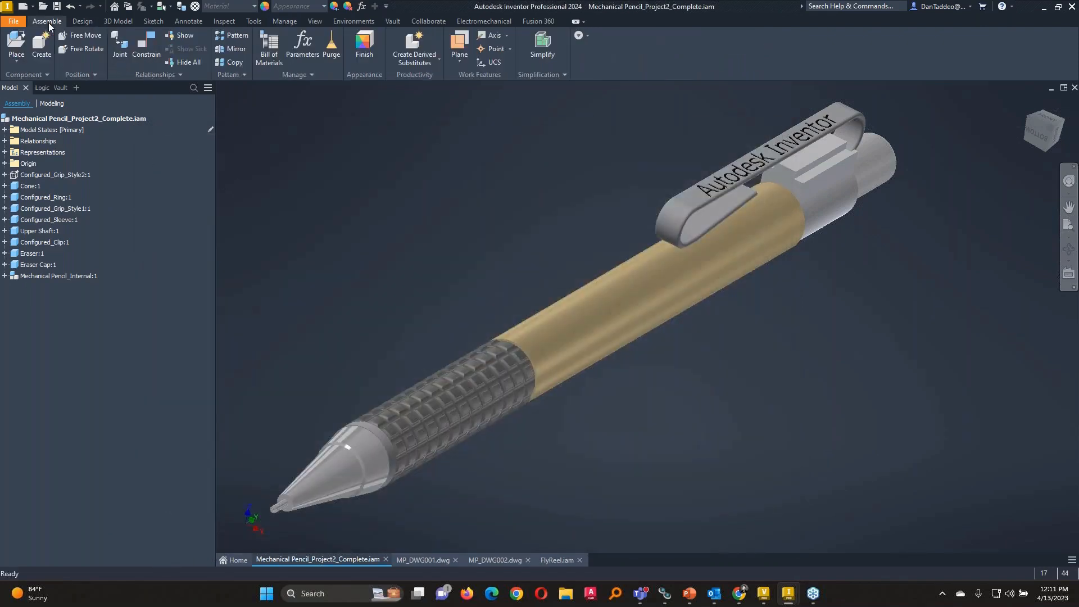
{"action": "left_click", "coordinate": [42, 55]}
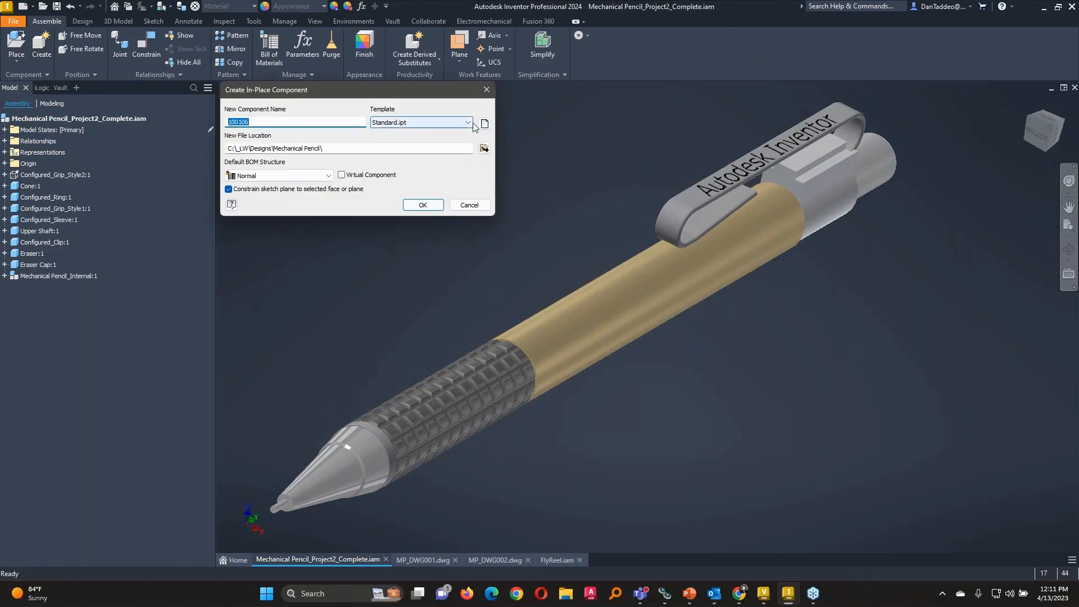
{"action": "left_click", "coordinate": [375, 179]}
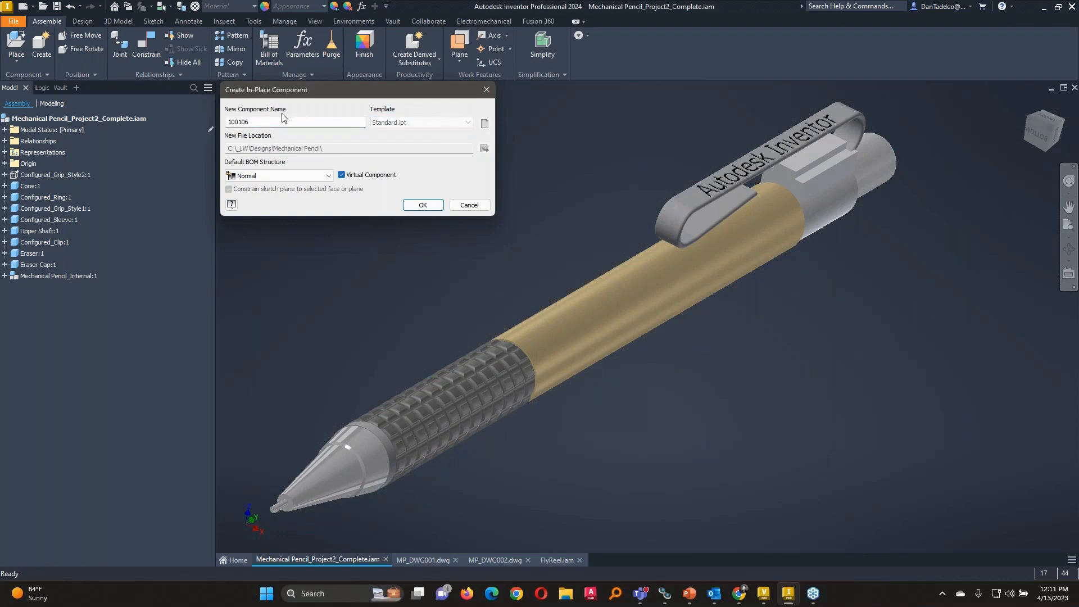
{"action": "left_click_drag", "start_coordinate": [270, 122], "coordinate": [203, 122]}
{"action": "type", "text": "LeadHolder"}
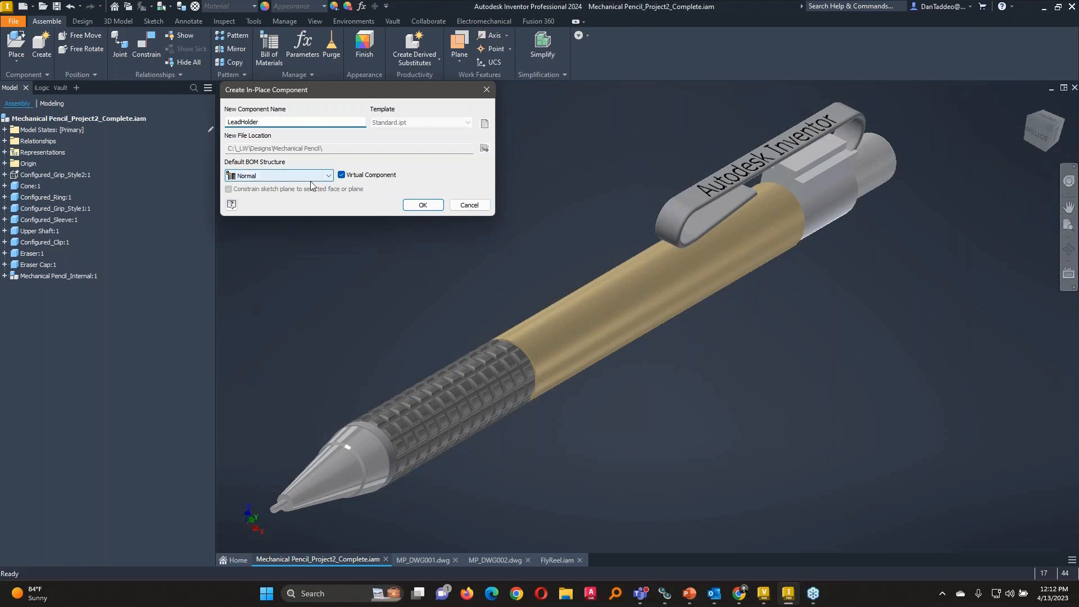
{"action": "left_click", "coordinate": [424, 205]}
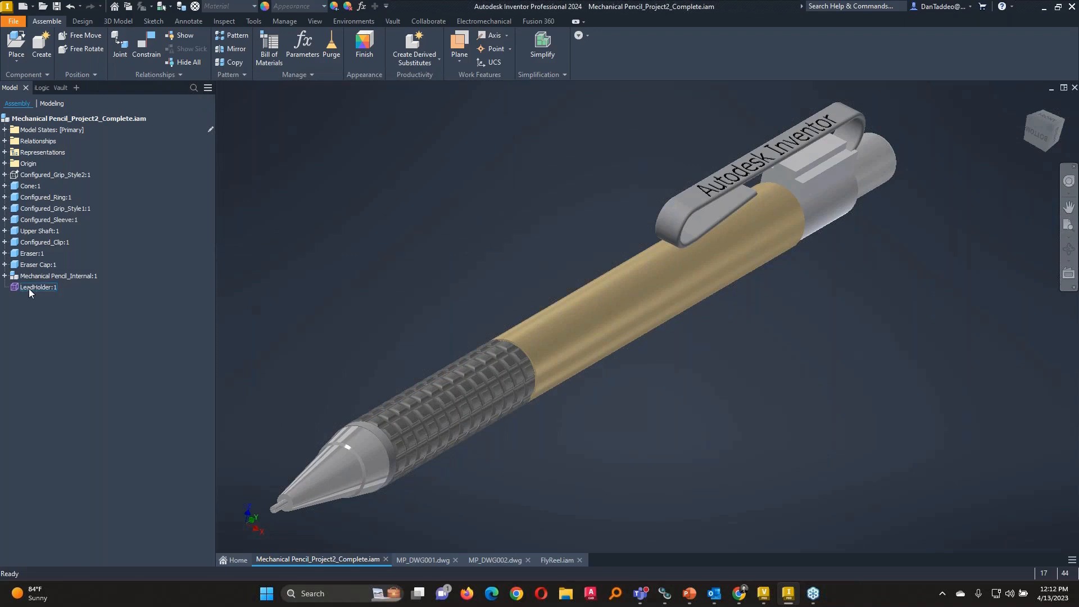
- Open the bill of materials, locate the LeadHolder row, and compare the Model Data, Structured and Parts Only views
{"action": "left_click", "coordinate": [277, 62]}
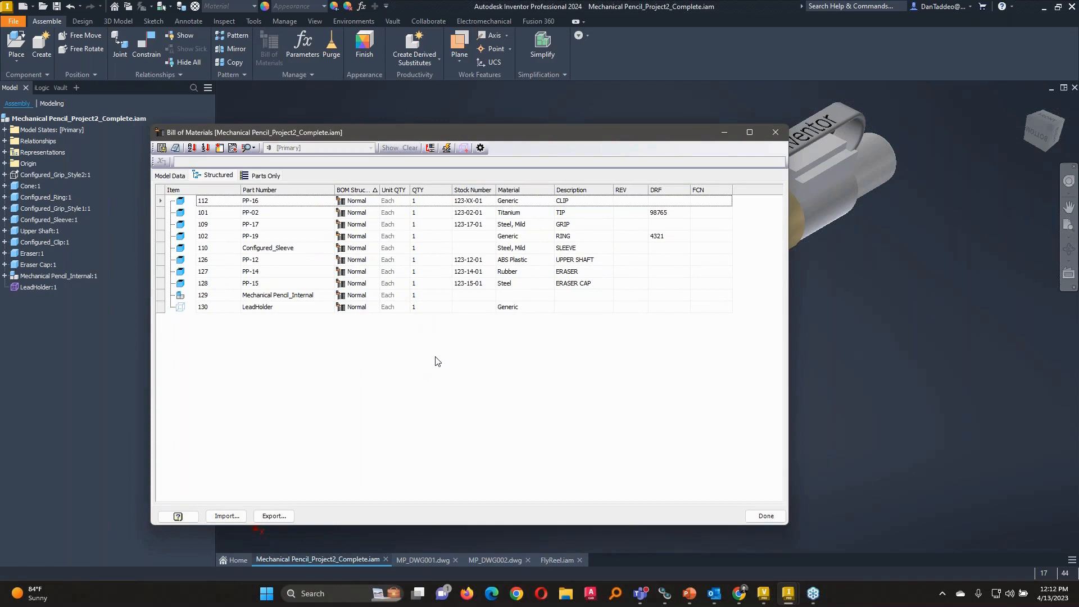
{"action": "left_click", "coordinate": [527, 308]}
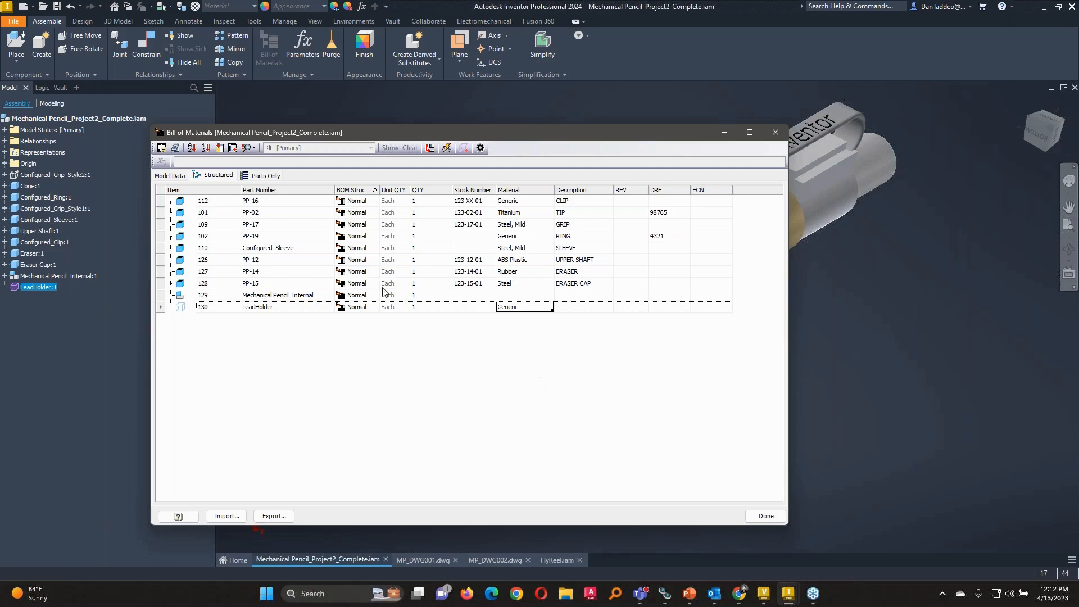
{"action": "left_click_drag", "start_coordinate": [403, 135], "coordinate": [541, 116]}
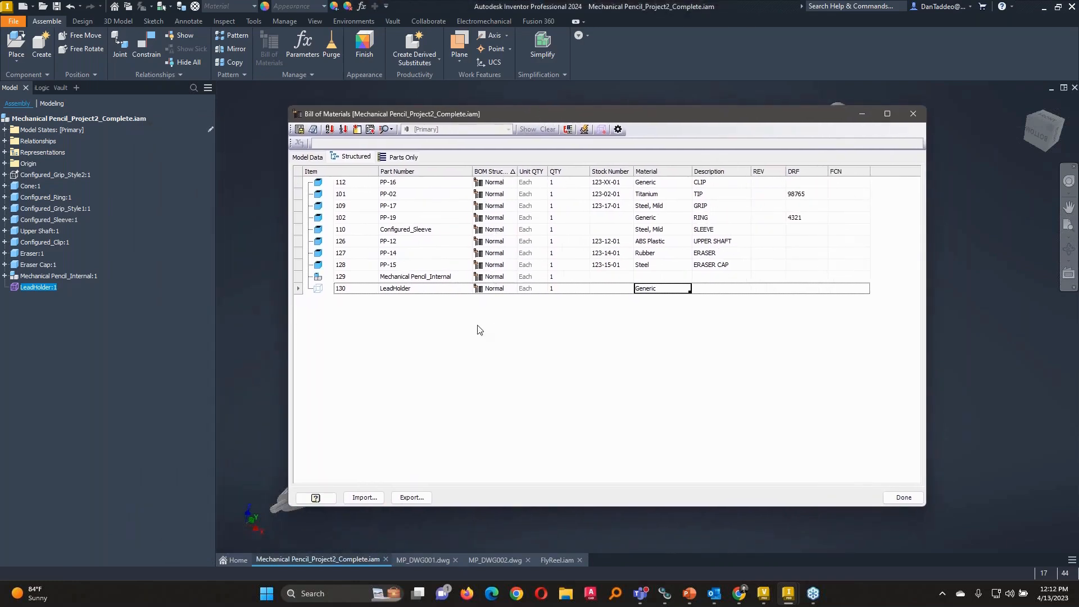
{"action": "left_click", "coordinate": [306, 158]}
{"action": "left_click", "coordinate": [349, 158]}
{"action": "left_click", "coordinate": [401, 157]}
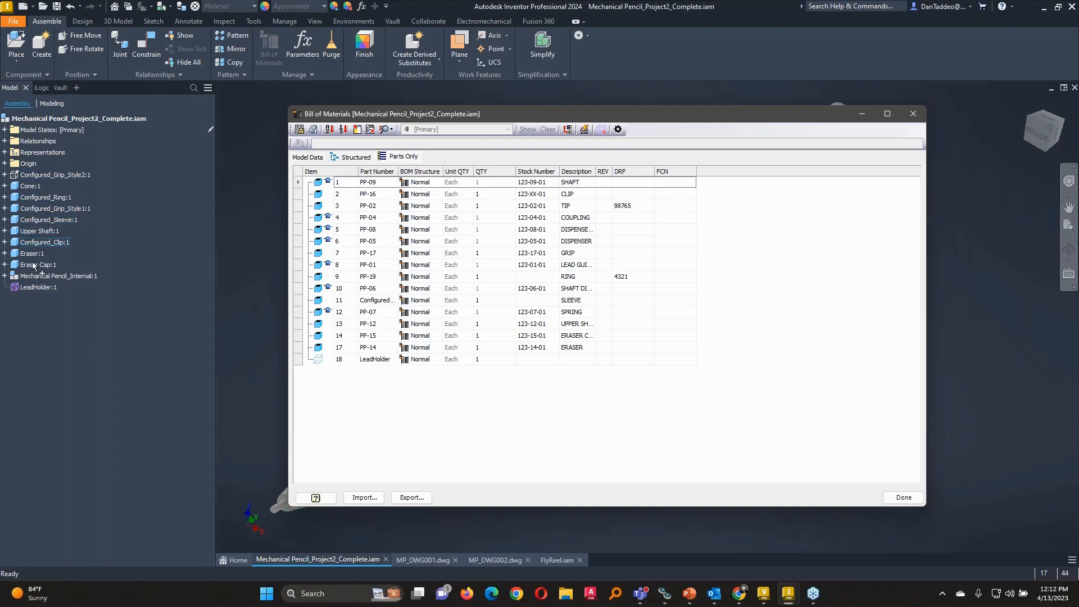
- Inspect the components inside the Mechanical Pencil_Internal subassembly and return to the Structured BOM view
{"action": "left_click", "coordinate": [5, 276]}
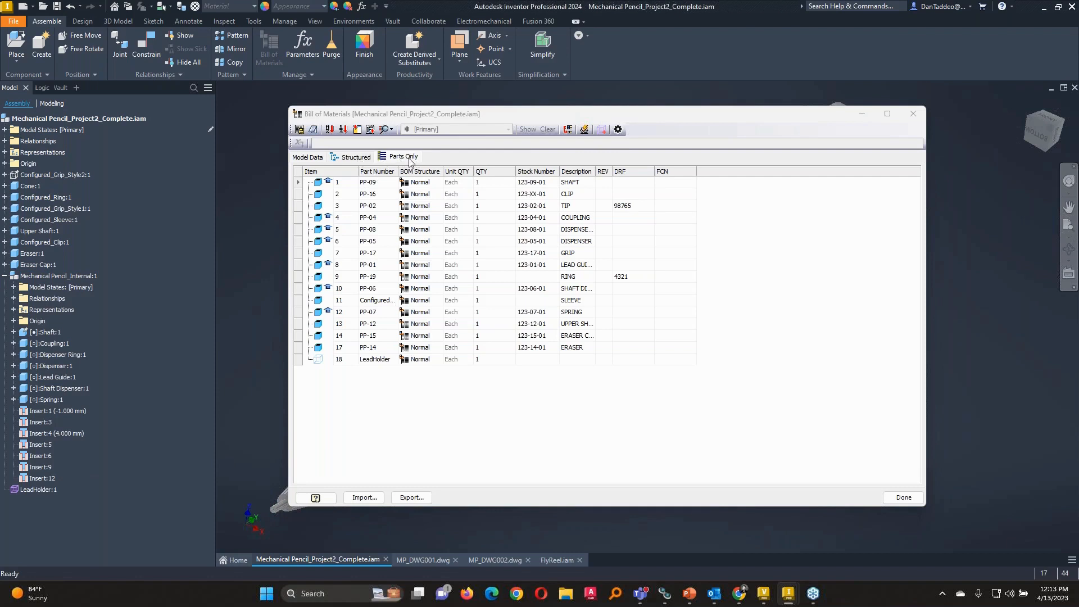
{"action": "left_click", "coordinate": [355, 161]}
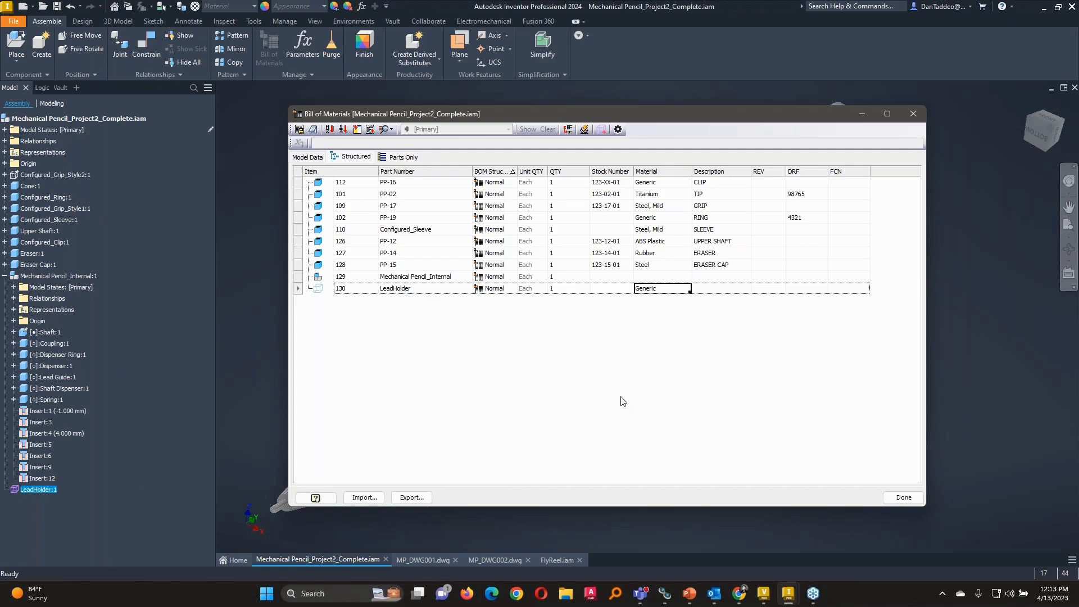
{"action": "left_click", "coordinate": [5, 276]}
{"action": "left_click", "coordinate": [5, 276]}
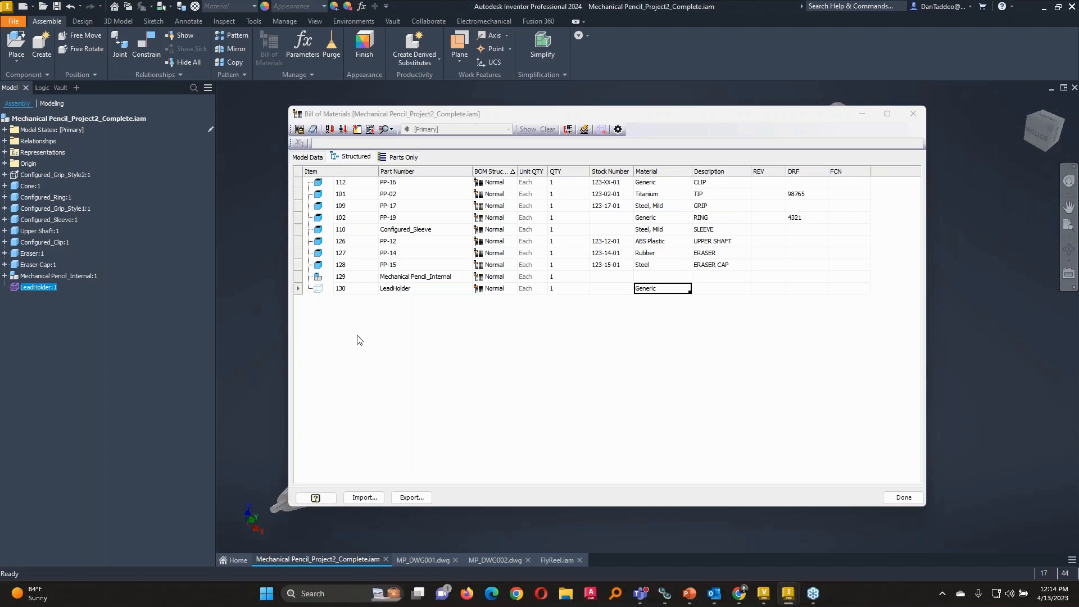
- Copy the GRIP row's stock number 123-17-01 into the RING and SLEEVE rows
{"action": "left_click", "coordinate": [606, 183]}
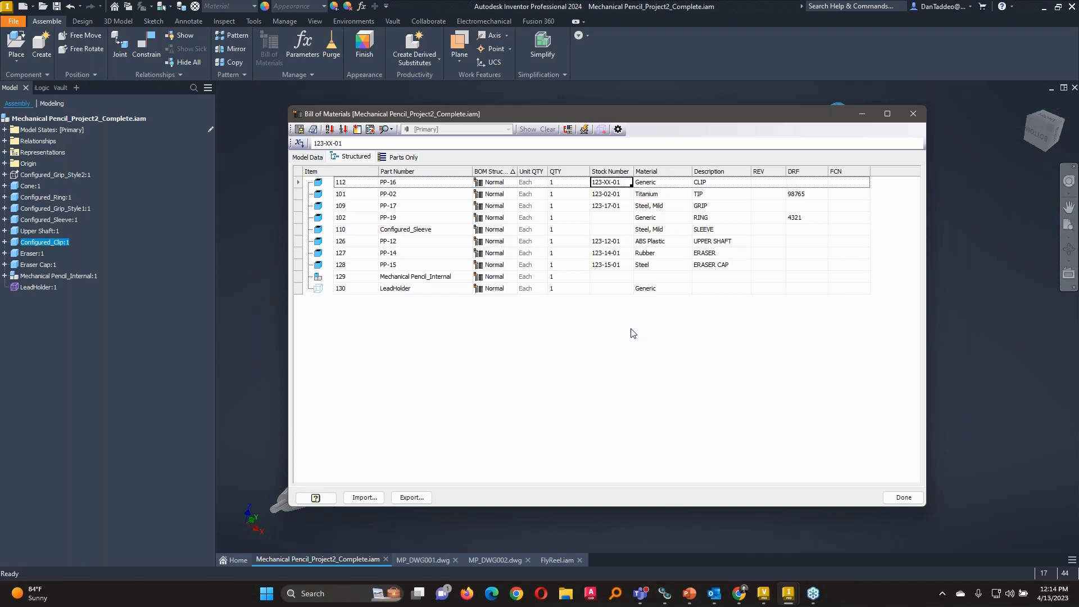
{"action": "left_click", "coordinate": [614, 207]}
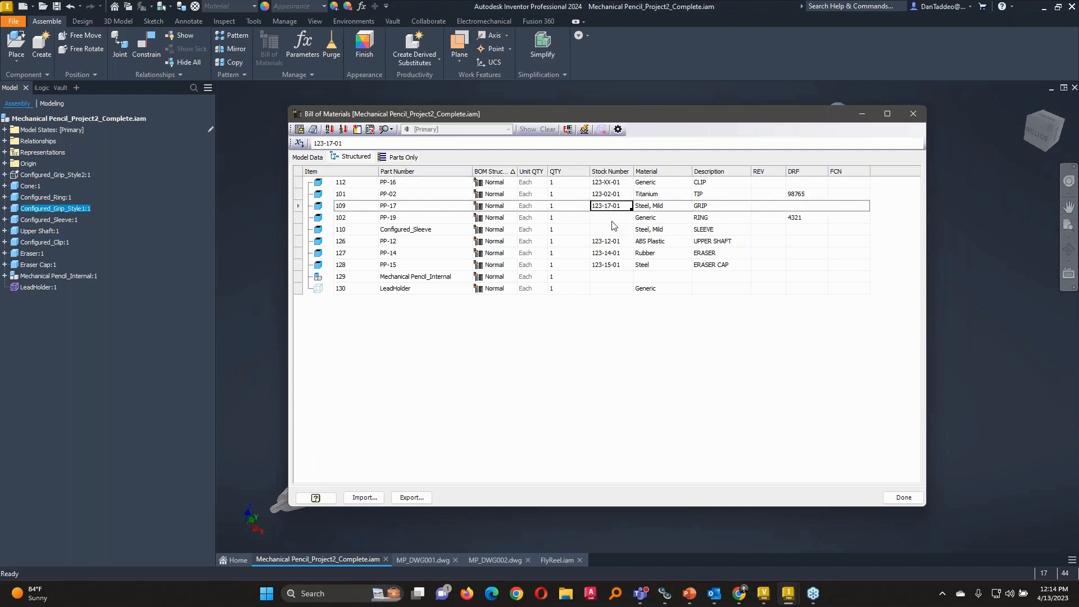
{"action": "left_click_drag", "start_coordinate": [612, 222], "coordinate": [611, 228]}
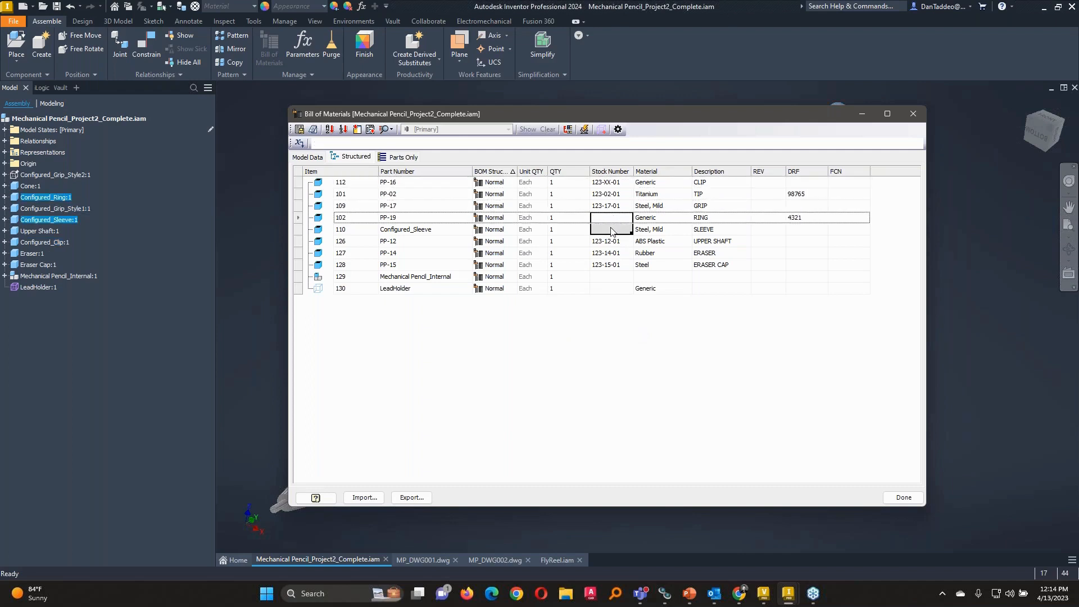
{"action": "type", "text": "123-17-01"}
- Change the RING row's stock number to 123-19-01
{"action": "left_click", "coordinate": [614, 220]}
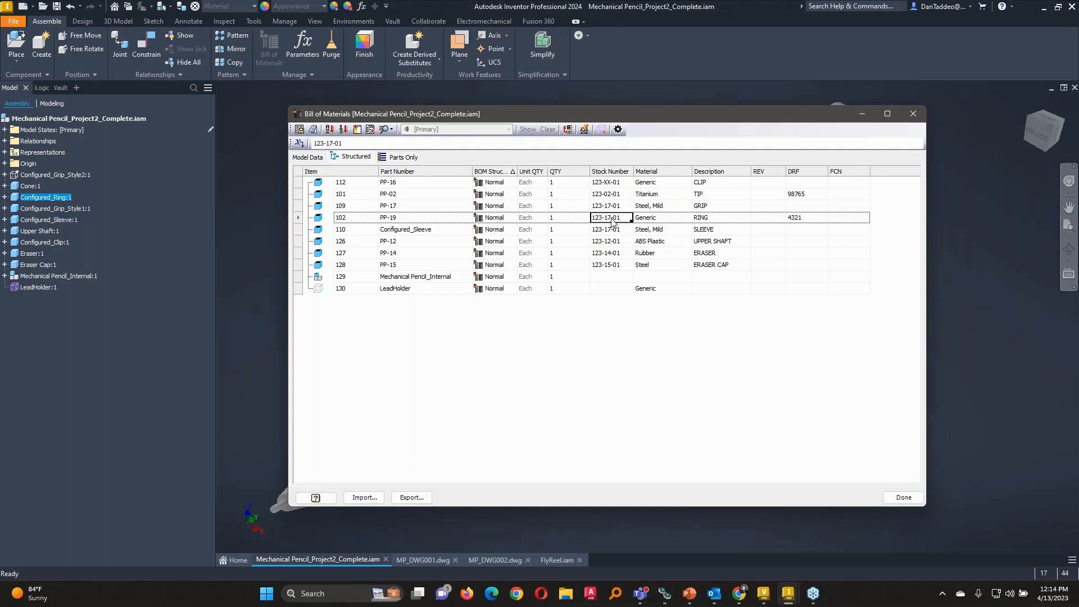
{"action": "left_click", "coordinate": [613, 220]}
{"action": "left_click", "coordinate": [612, 219]}
{"action": "key", "text": "BackSpace"}
{"action": "type", "text": "9"}
{"action": "key", "text": "Return"}
- Replace the SLEEVE row's part number with PP-19, copied from the RING row
{"action": "left_click", "coordinate": [414, 232]}
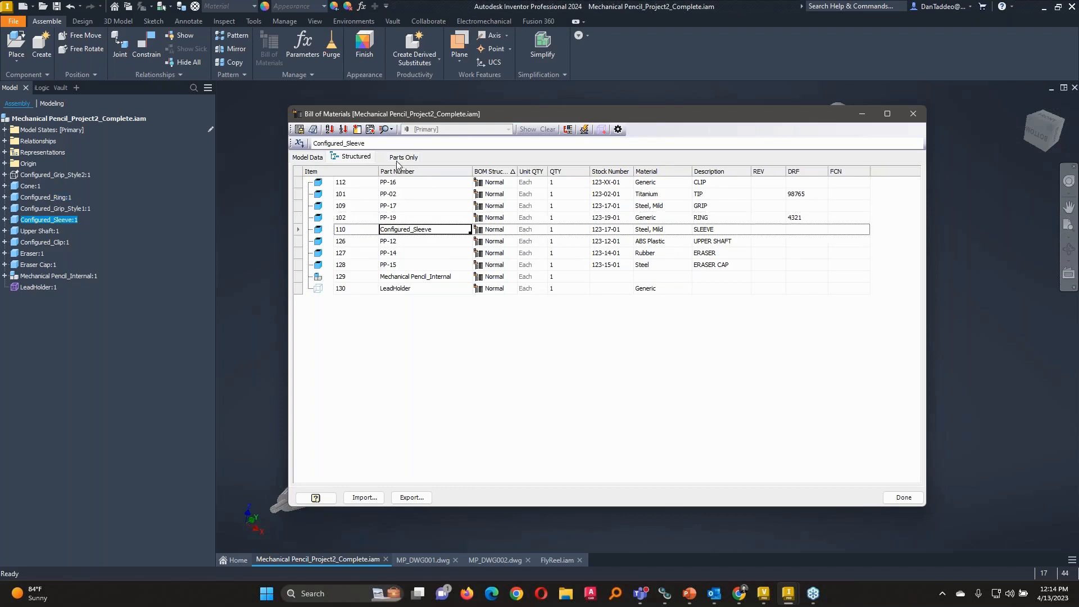
{"action": "left_click", "coordinate": [398, 219]}
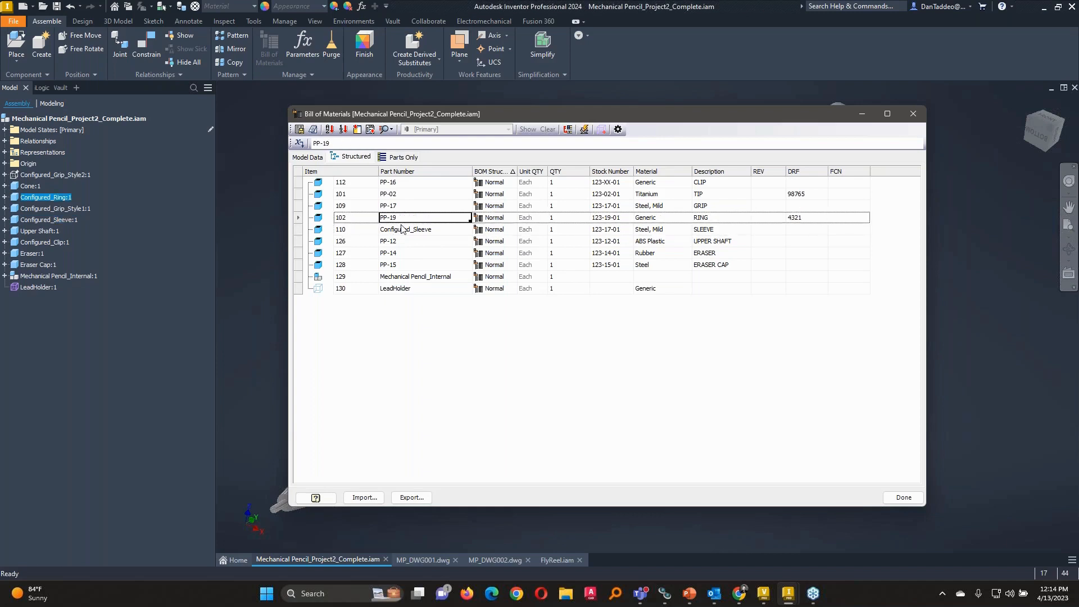
{"action": "left_click", "coordinate": [416, 234]}
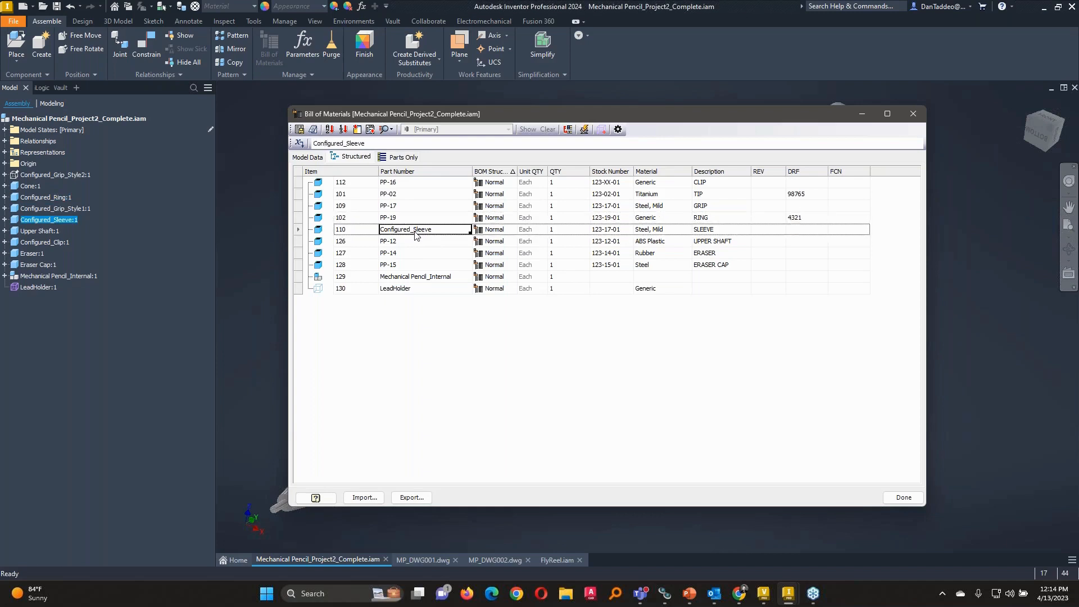
{"action": "type", "text": "PP-19"}
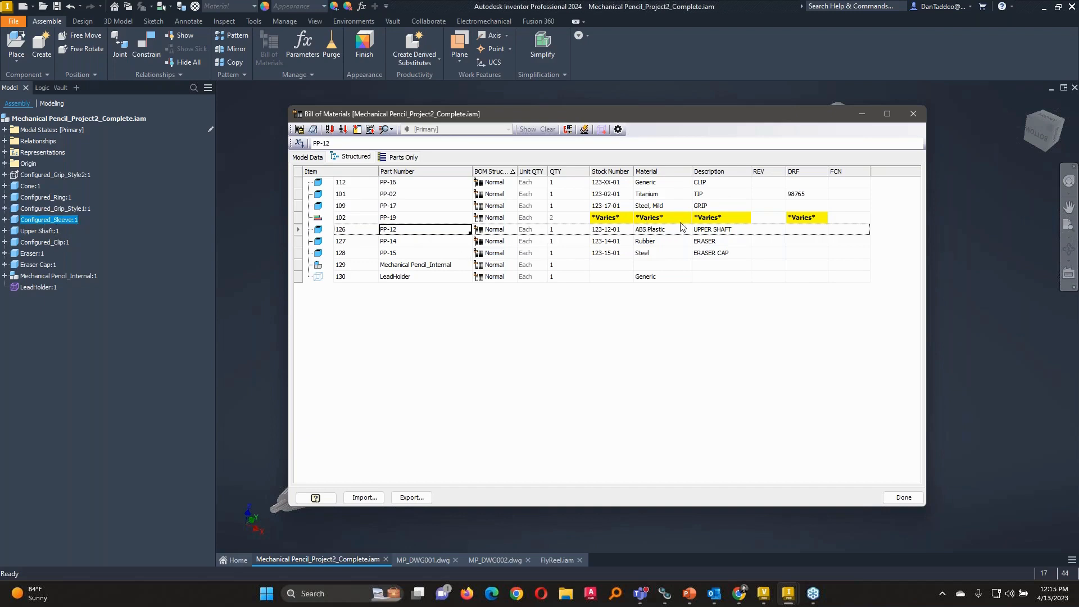
- Examine the merged PP-19 row in both the Structured and Parts Only views
{"action": "left_click", "coordinate": [395, 218]}
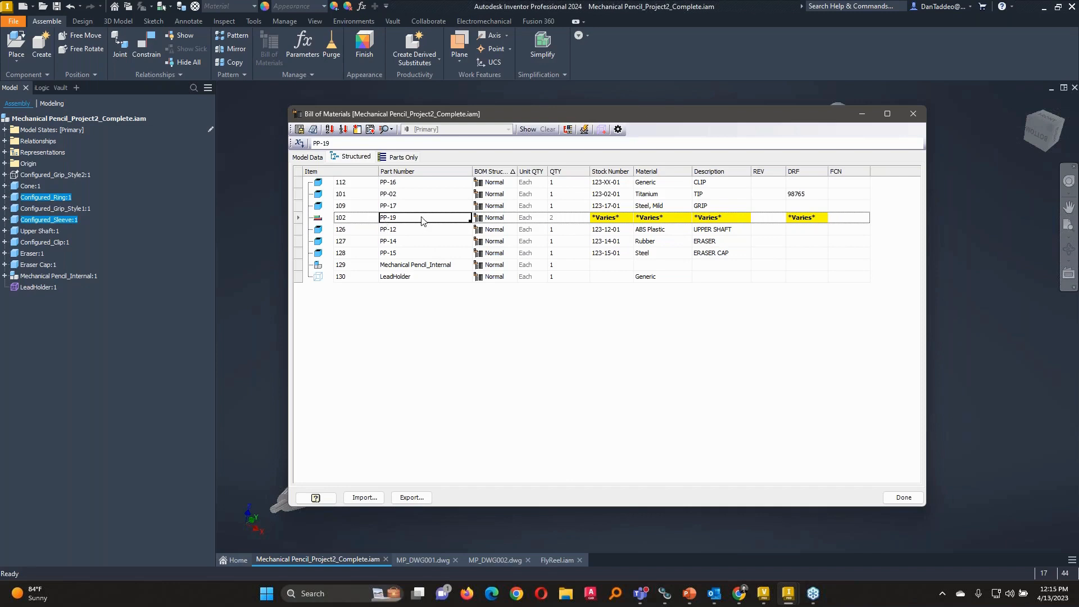
{"action": "left_click", "coordinate": [299, 219]}
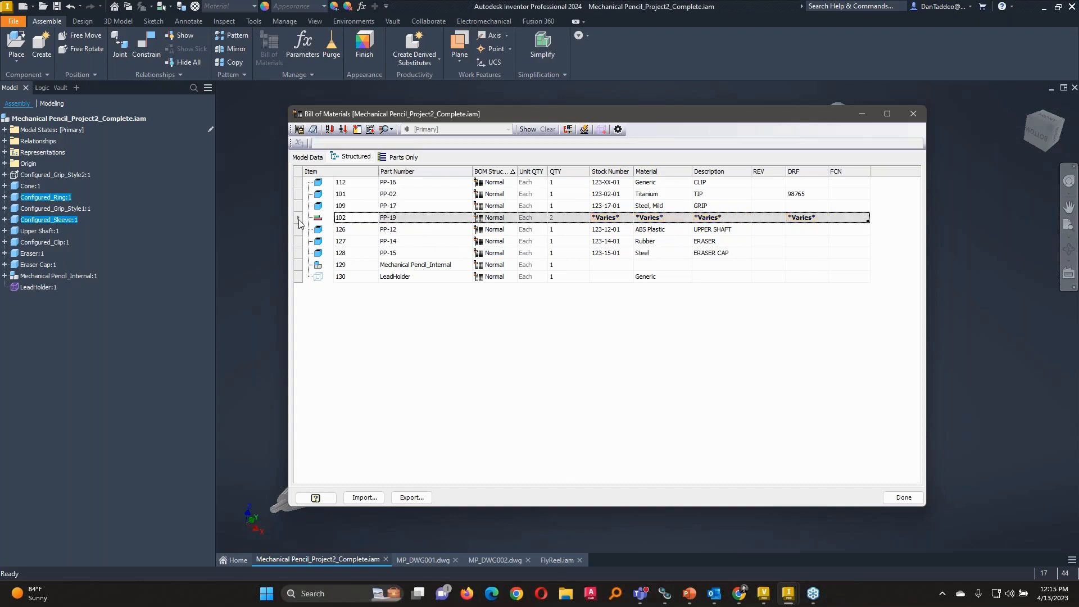
{"action": "left_click", "coordinate": [409, 160]}
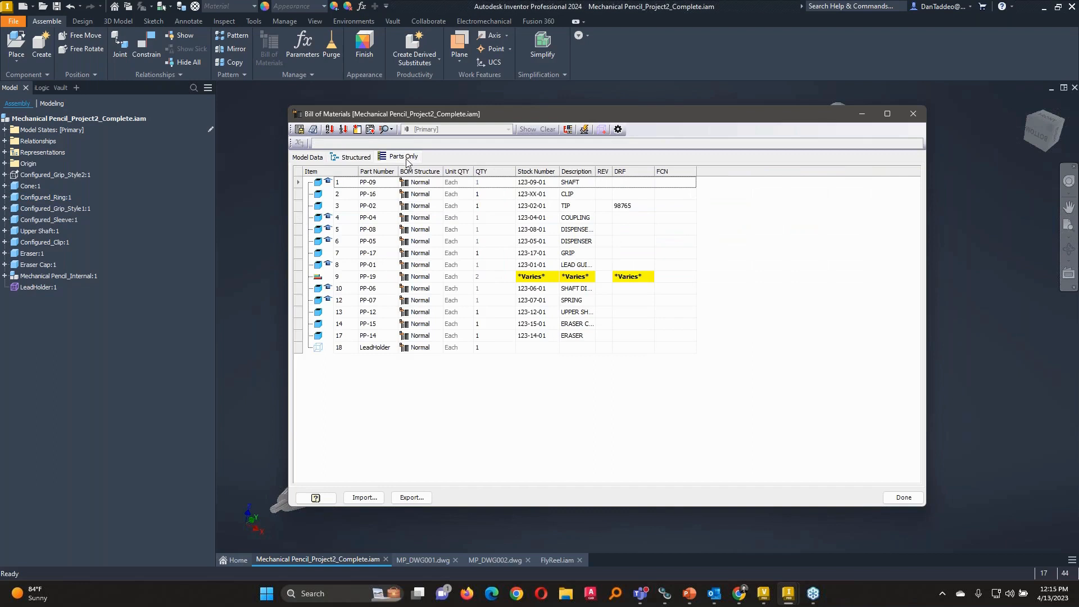
{"action": "left_click", "coordinate": [376, 277]}
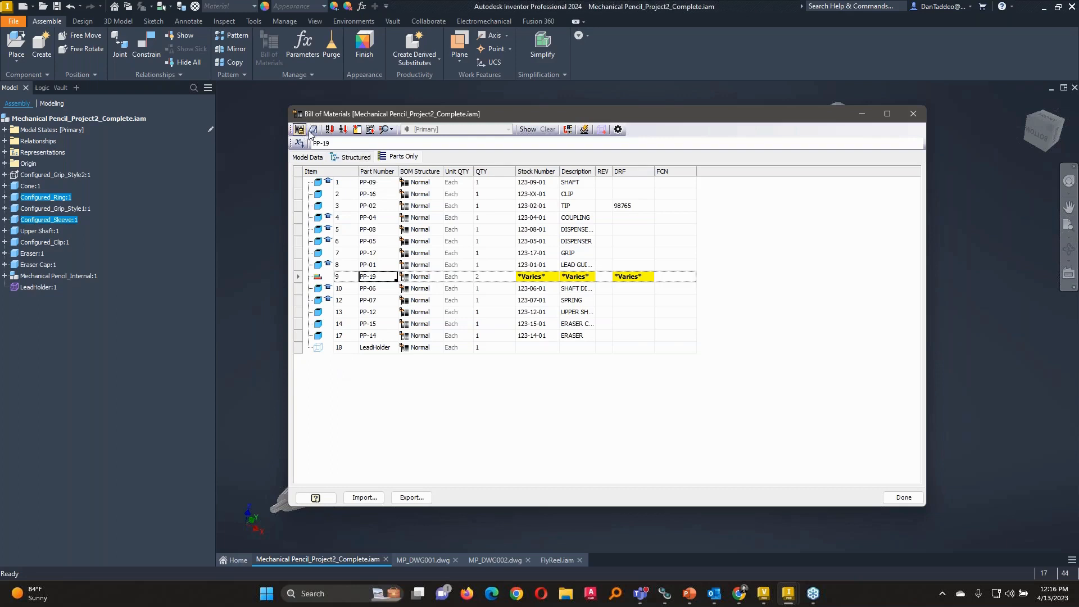
- Set the Parts Only view's numbering property to Alpha
{"action": "left_click", "coordinate": [384, 130]}
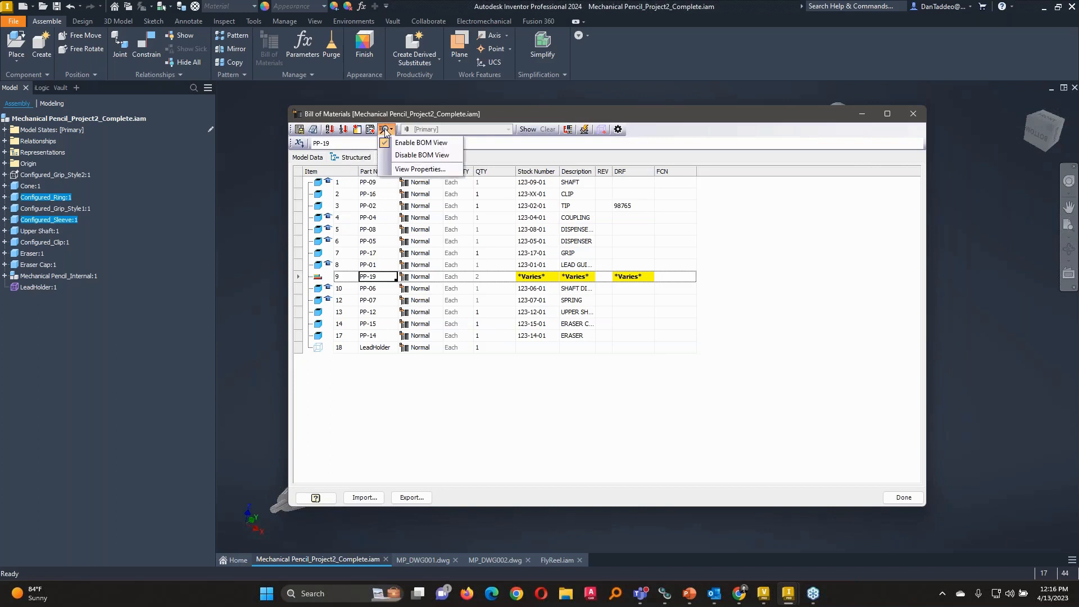
{"action": "left_click", "coordinate": [415, 169]}
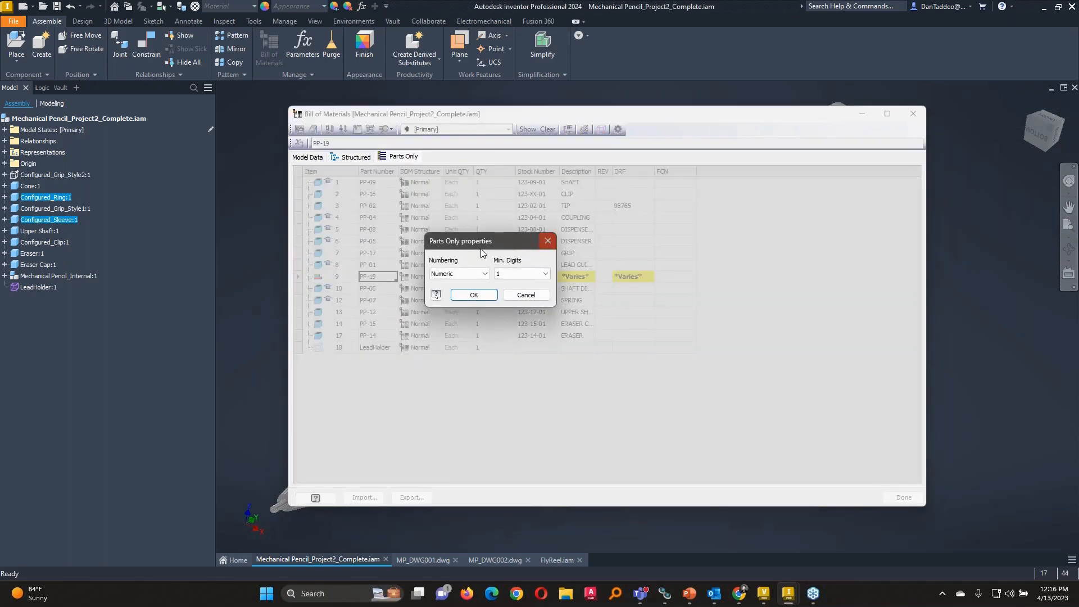
{"action": "left_click", "coordinate": [464, 275]}
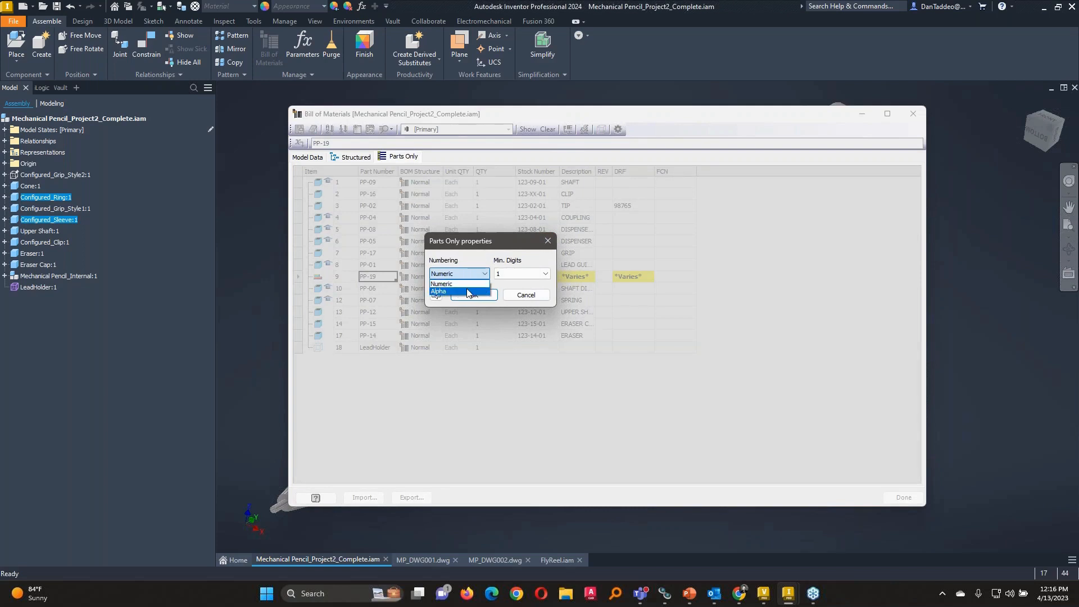
{"action": "left_click", "coordinate": [467, 292]}
{"action": "left_click", "coordinate": [482, 296]}
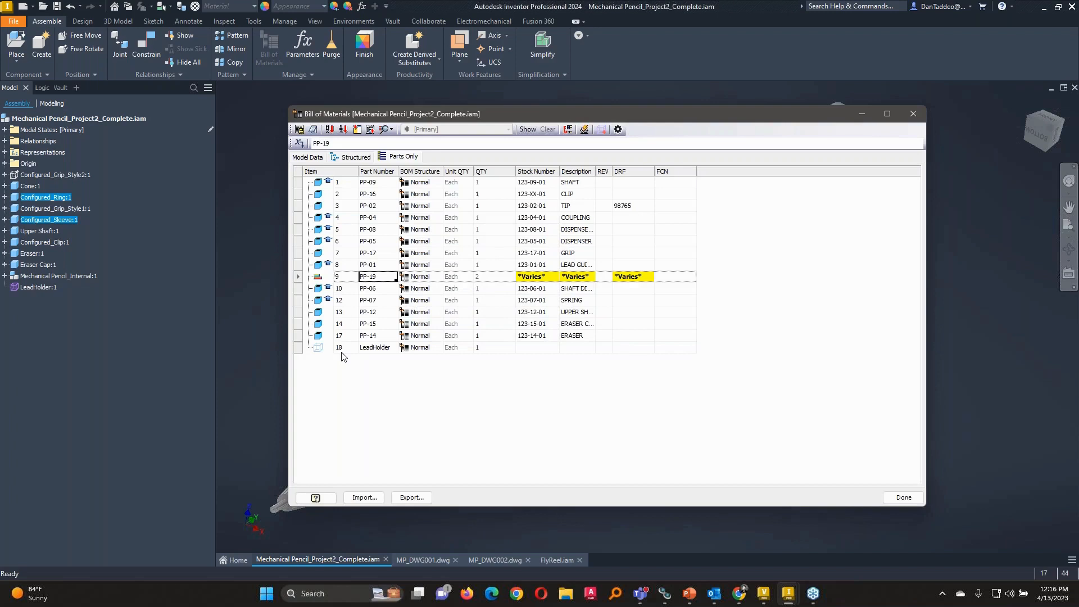
- Set the Structured view's level property to All Levels
{"action": "left_click", "coordinate": [358, 157]}
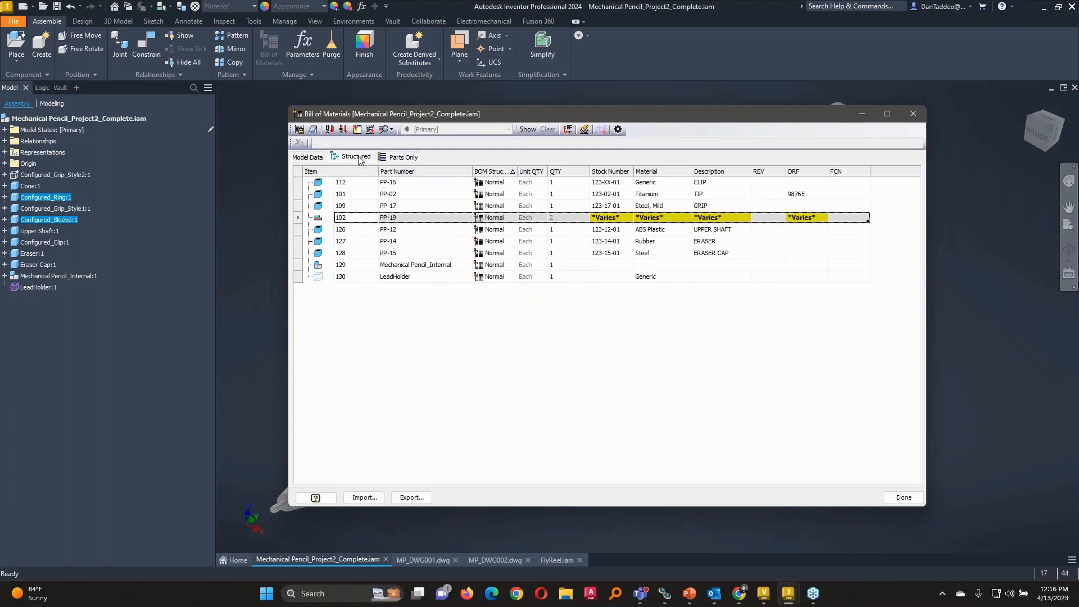
{"action": "left_click", "coordinate": [387, 129]}
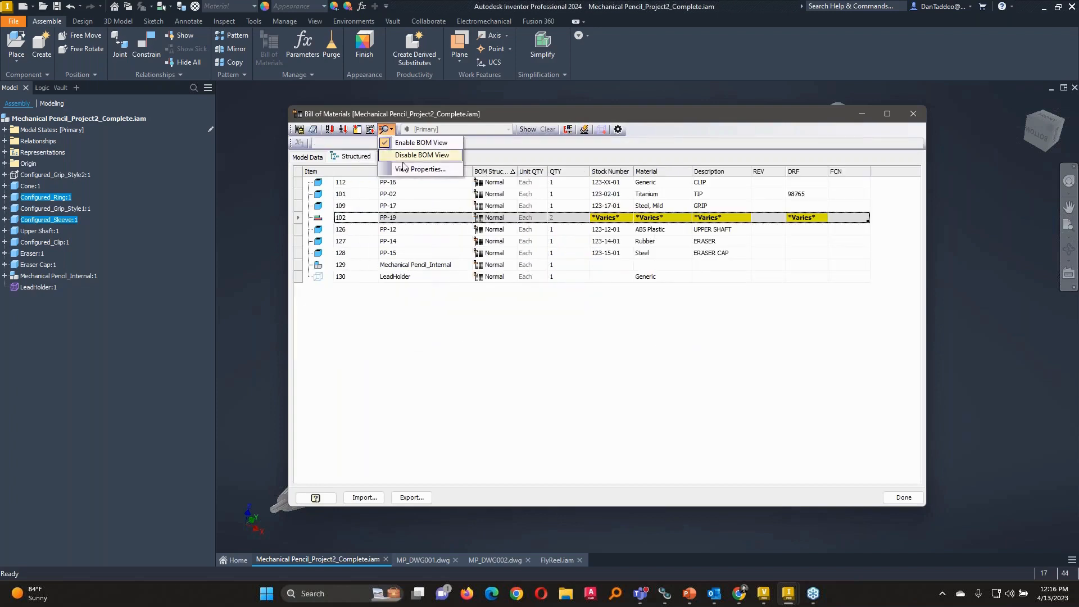
{"action": "left_click", "coordinate": [411, 170]}
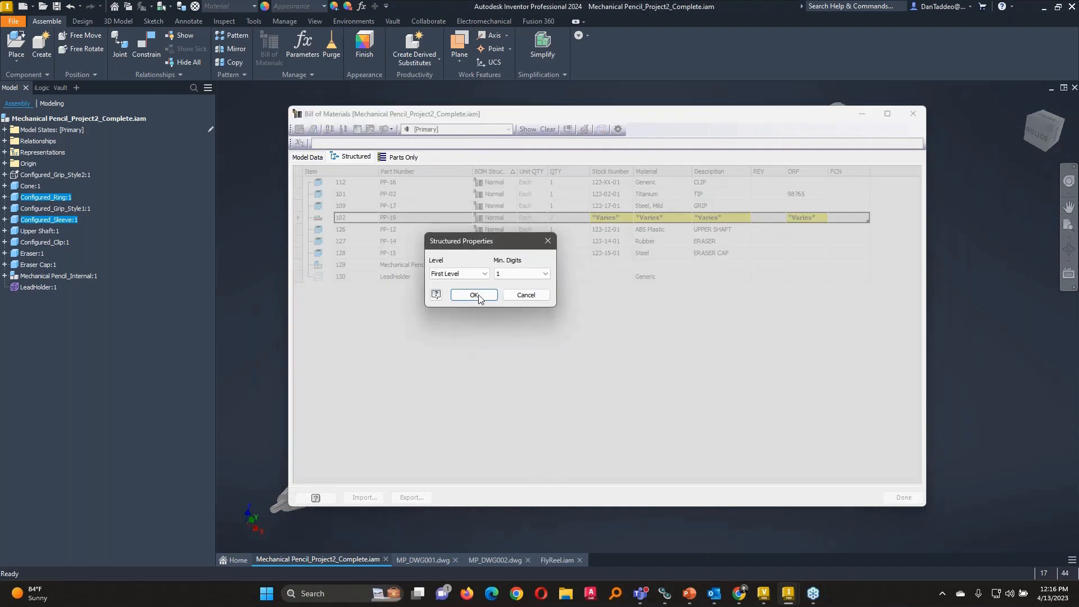
{"action": "left_click", "coordinate": [520, 274]}
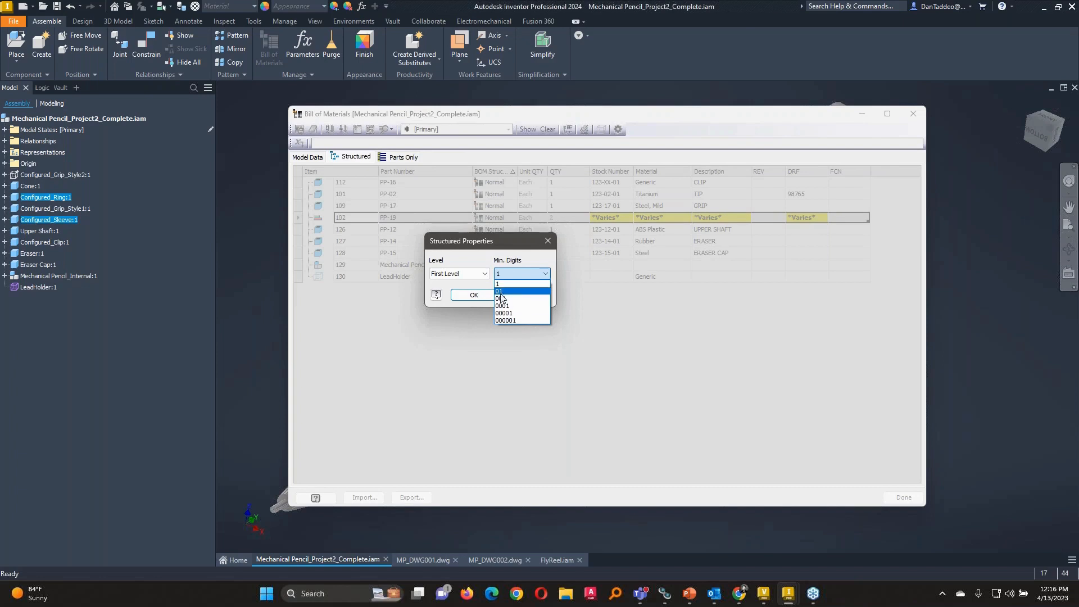
{"action": "left_click", "coordinate": [463, 275]}
{"action": "left_click", "coordinate": [463, 273]}
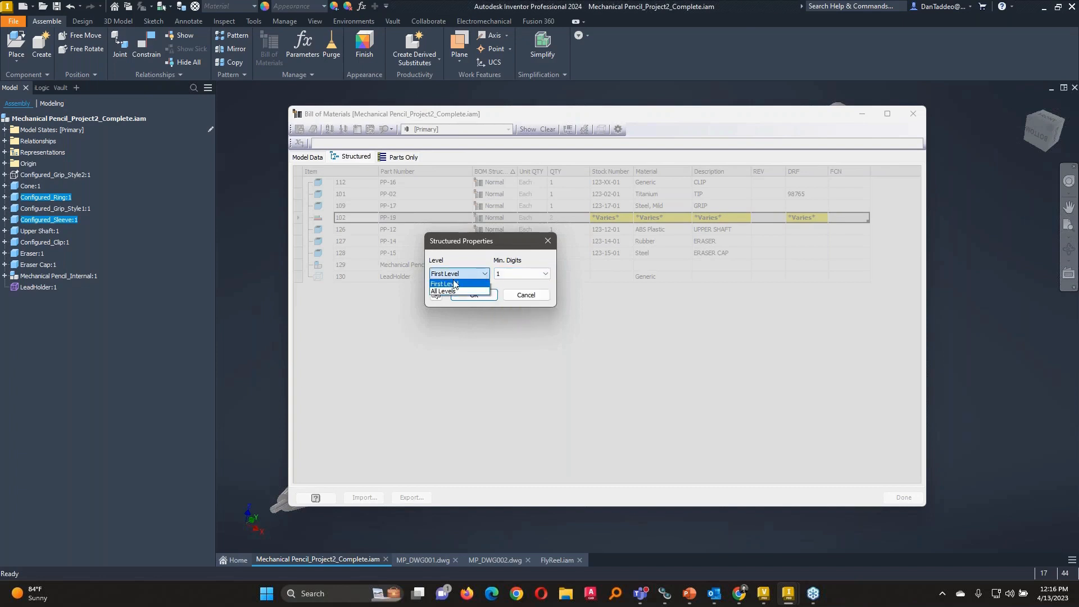
{"action": "left_click", "coordinate": [456, 293]}
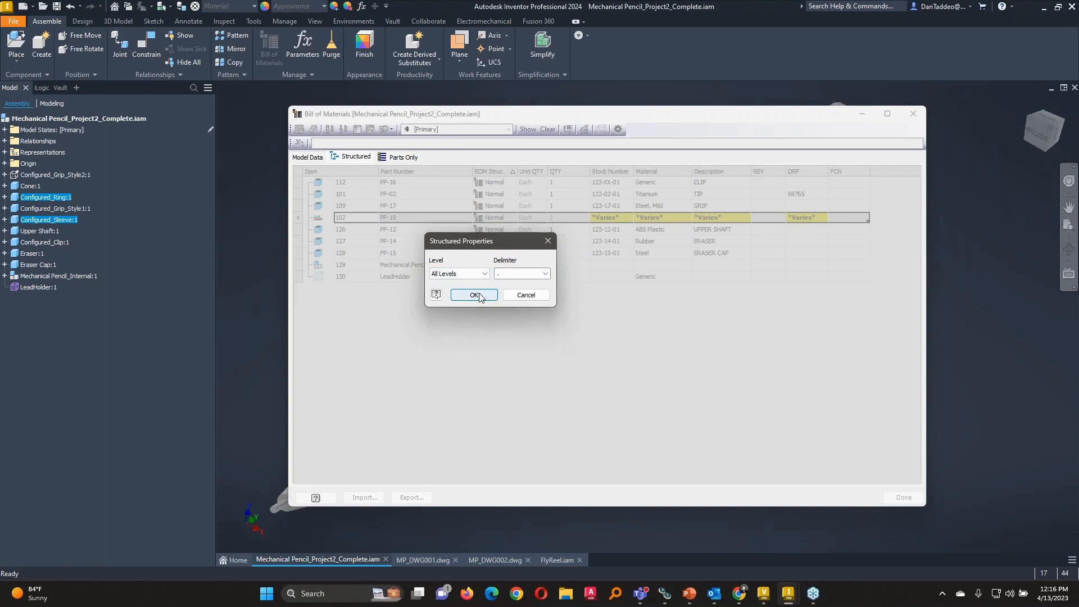
{"action": "left_click", "coordinate": [480, 298]}
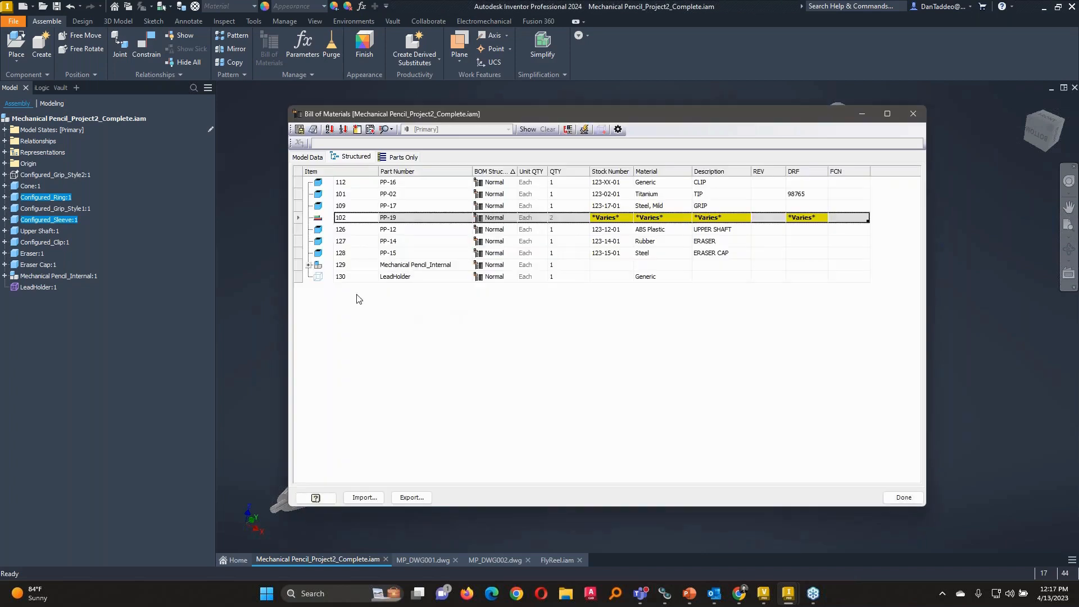
- Expand the Mechanical Pencil_Internal row and examine its child item numbers and the merged PP-19 row
{"action": "left_click", "coordinate": [309, 266]}
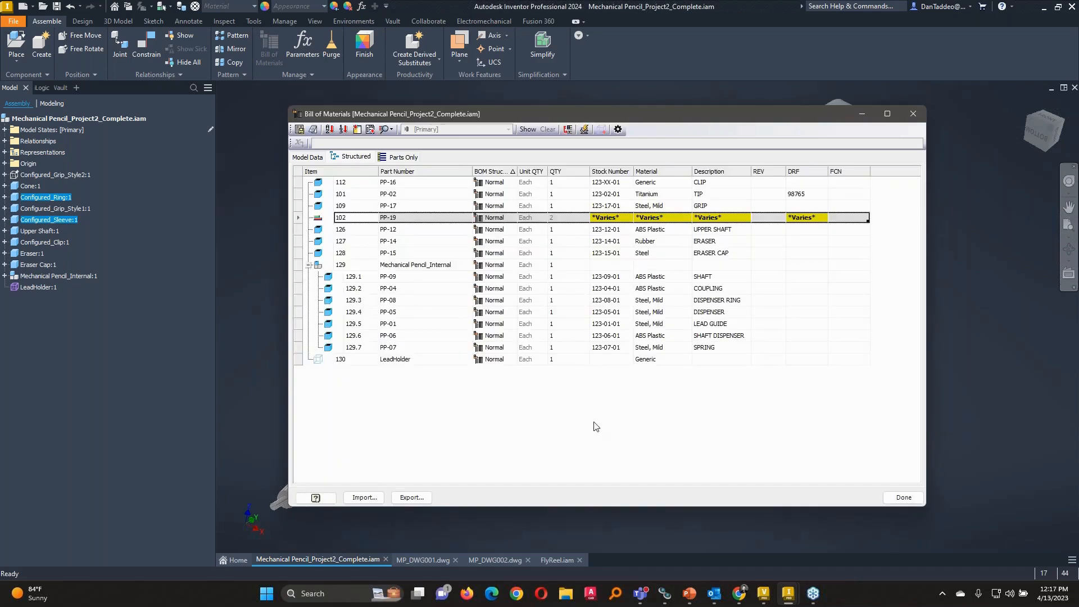
{"action": "left_click", "coordinate": [346, 265]}
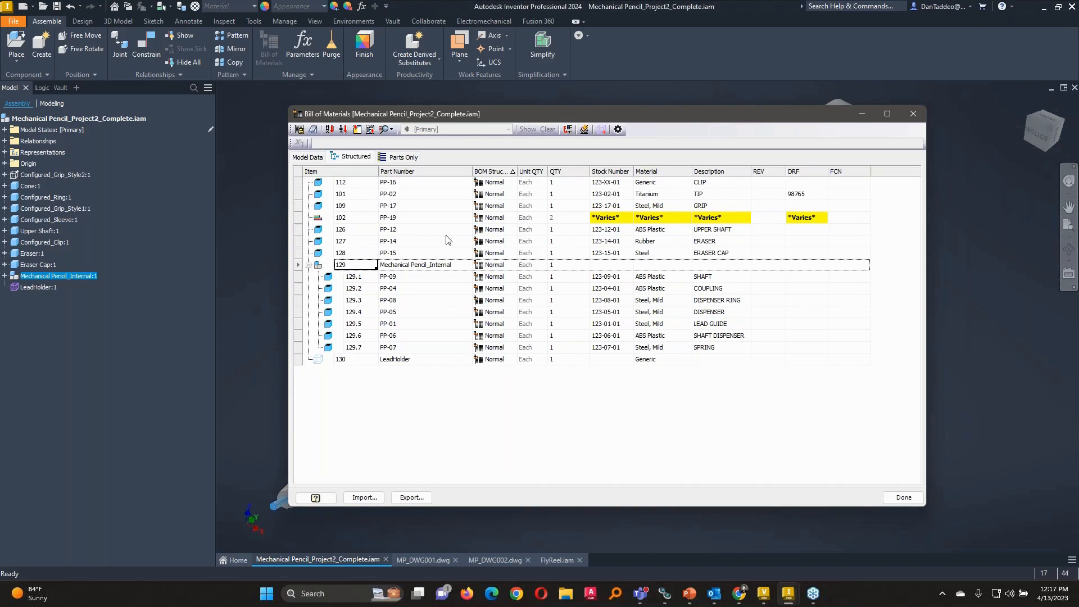
{"action": "left_click", "coordinate": [338, 221]}
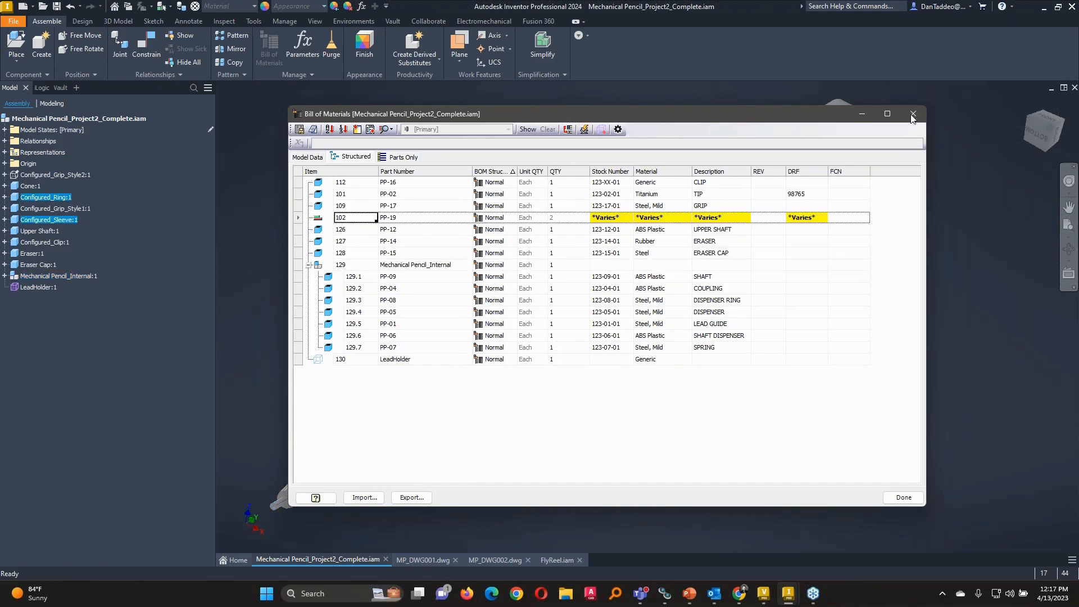
- Close the bill of materials and open the Configured_Sleeve part from the assembly
{"action": "left_click", "coordinate": [912, 116]}
{"action": "right_click", "coordinate": [61, 219]}
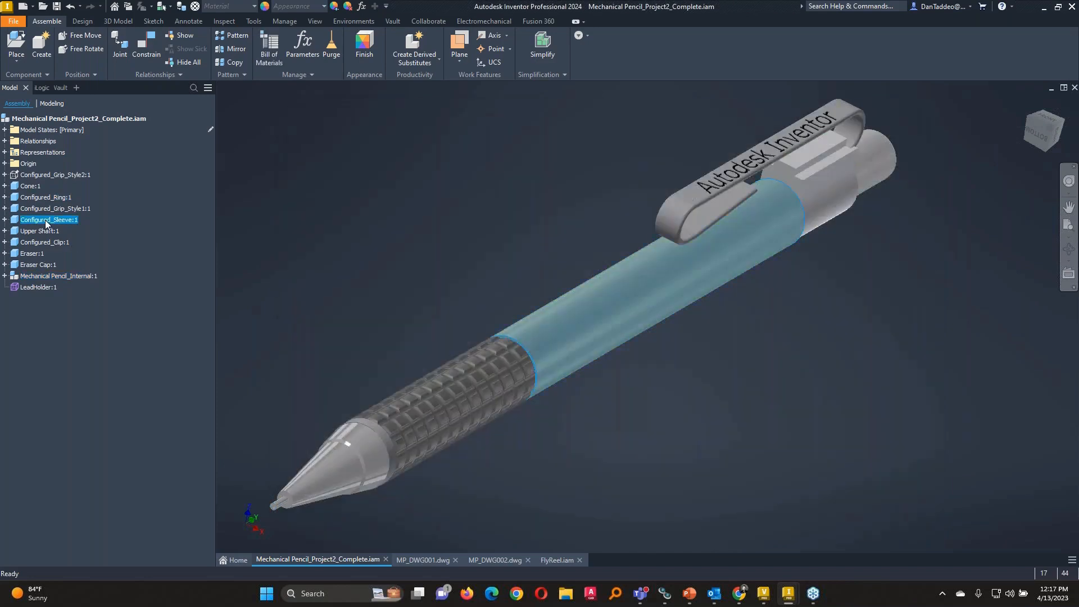
{"action": "left_click", "coordinate": [161, 208]}
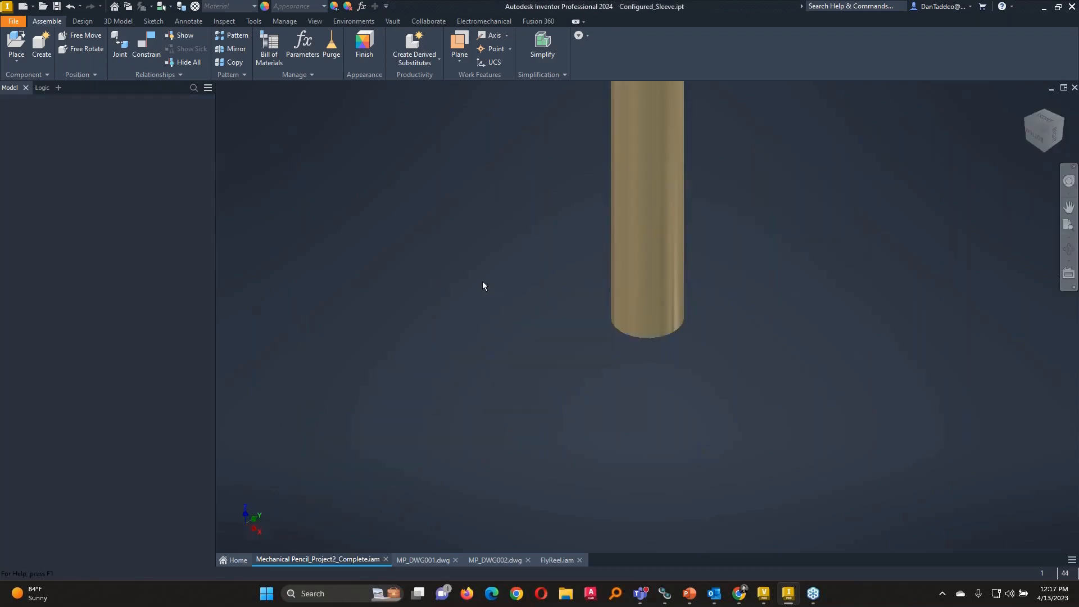
- Change the part number in the Configured_Sleeve part's project iProperties to PP-39 and apply it
{"action": "right_click", "coordinate": [47, 100]}
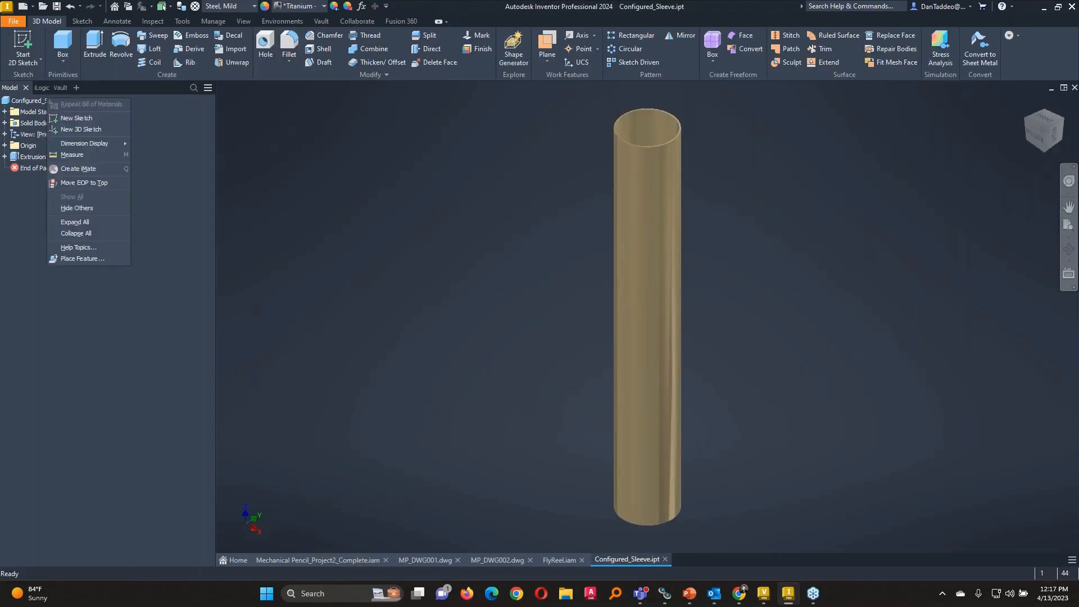
{"action": "left_click", "coordinate": [49, 102]}
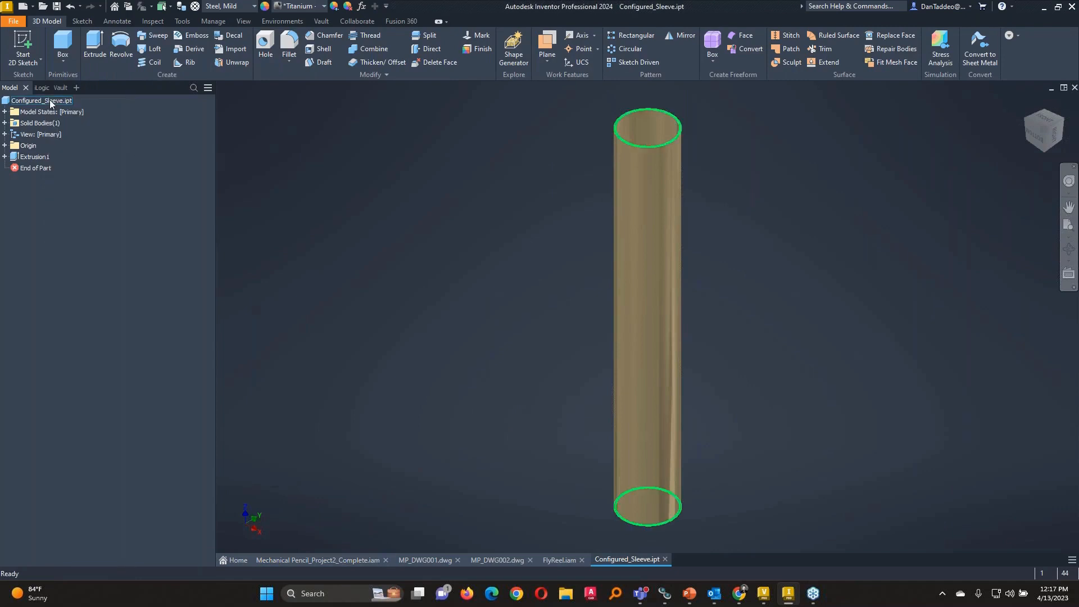
{"action": "right_click", "coordinate": [50, 103]}
{"action": "left_click", "coordinate": [86, 286]}
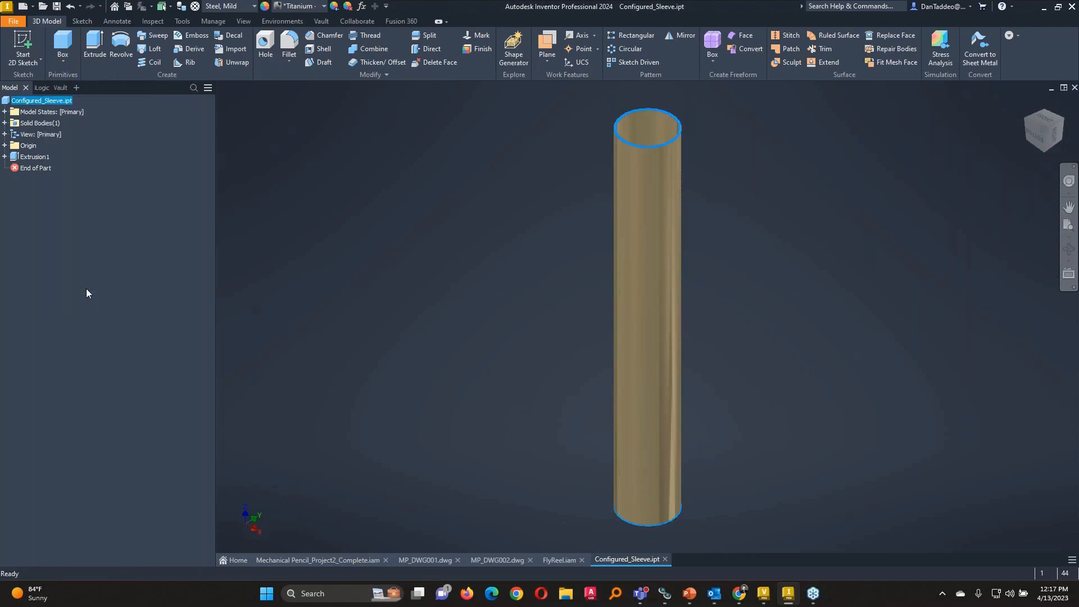
{"action": "left_click", "coordinate": [246, 119]}
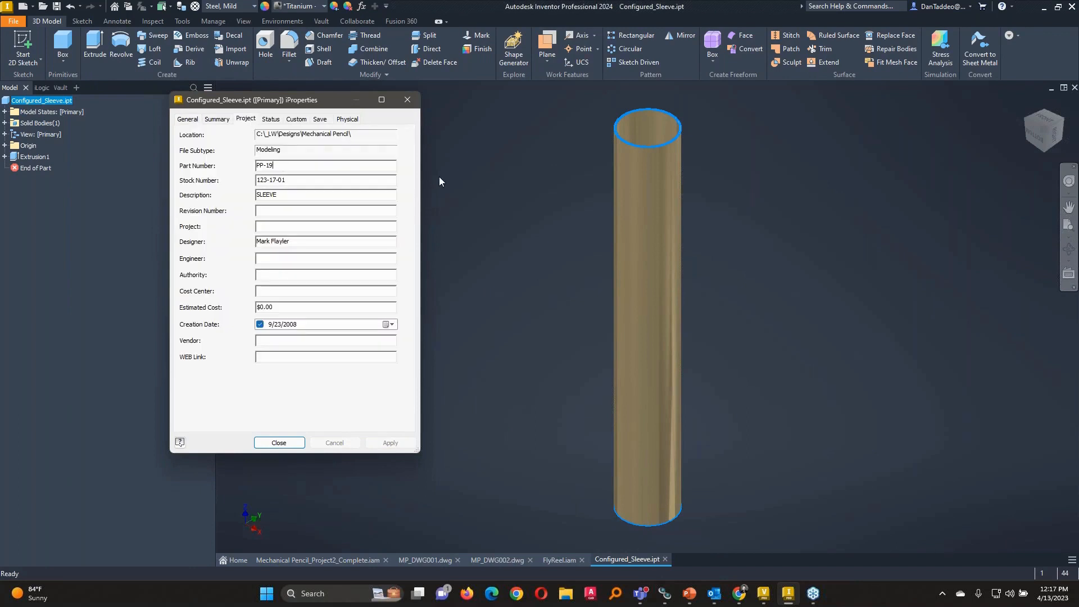
{"action": "key", "text": "BackSpace"}
{"action": "key", "text": "BackSpace"}
{"action": "left_click", "coordinate": [391, 443]}
{"action": "left_click", "coordinate": [282, 444]}
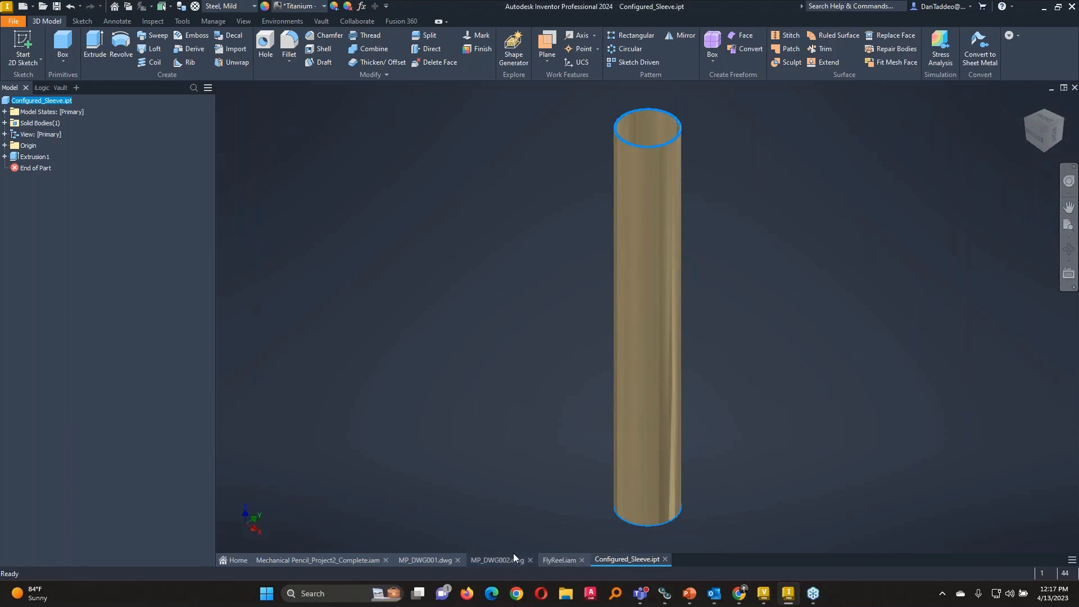
- Return to the mechanical pencil assembly and check the sleeve's row in its bill of materials
{"action": "left_click", "coordinate": [356, 559]}
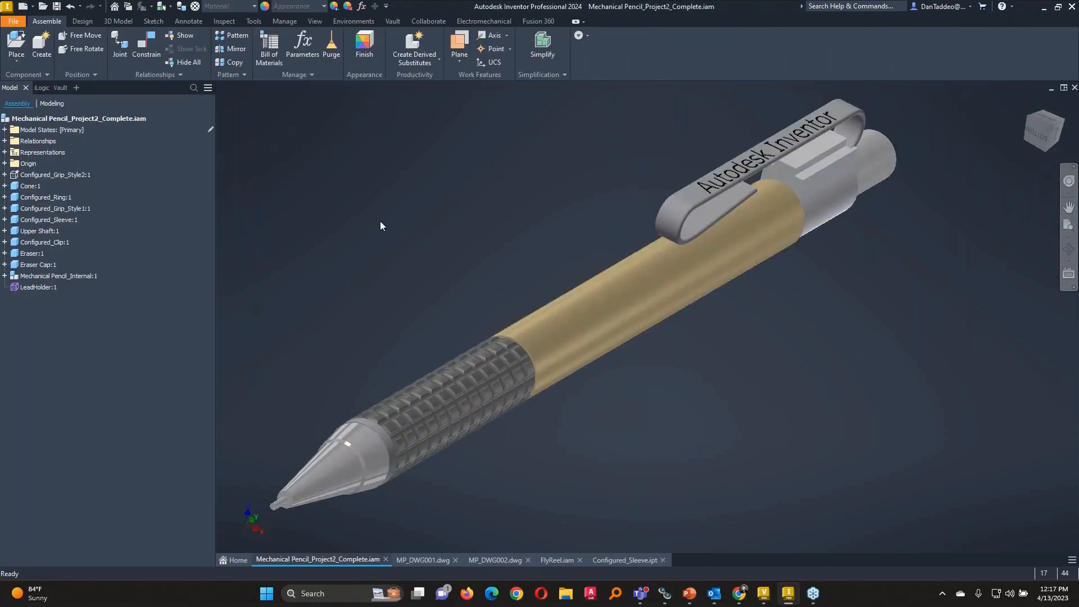
{"action": "left_click", "coordinate": [269, 51]}
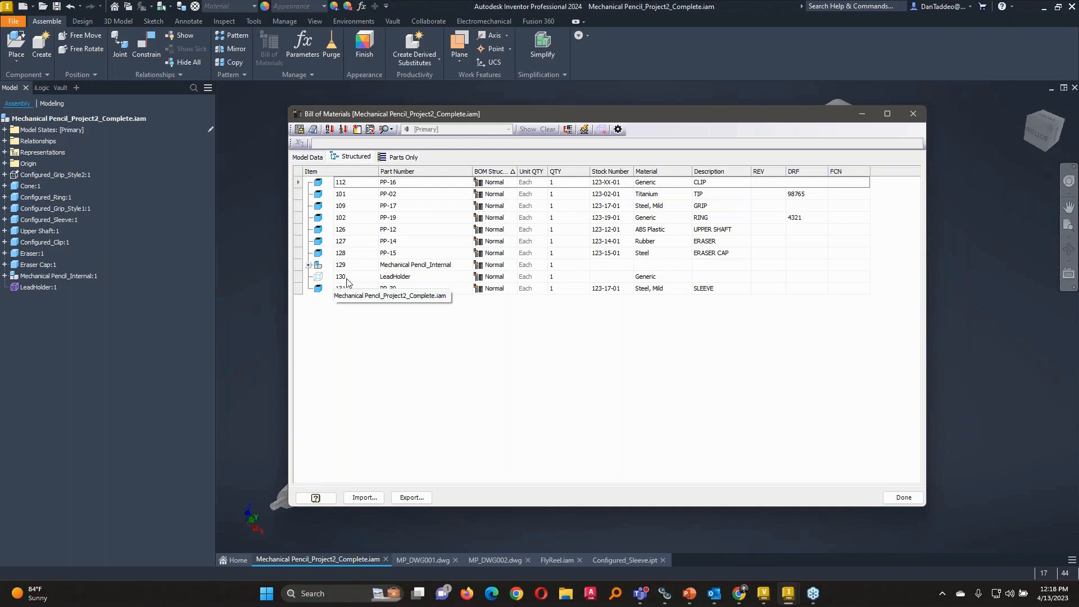
{"action": "left_click", "coordinate": [906, 116]}
- Add a custom text iProperty named StockNumber with the value 123456-01 to the mechanical pencil assembly
{"action": "right_click", "coordinate": [126, 117]}
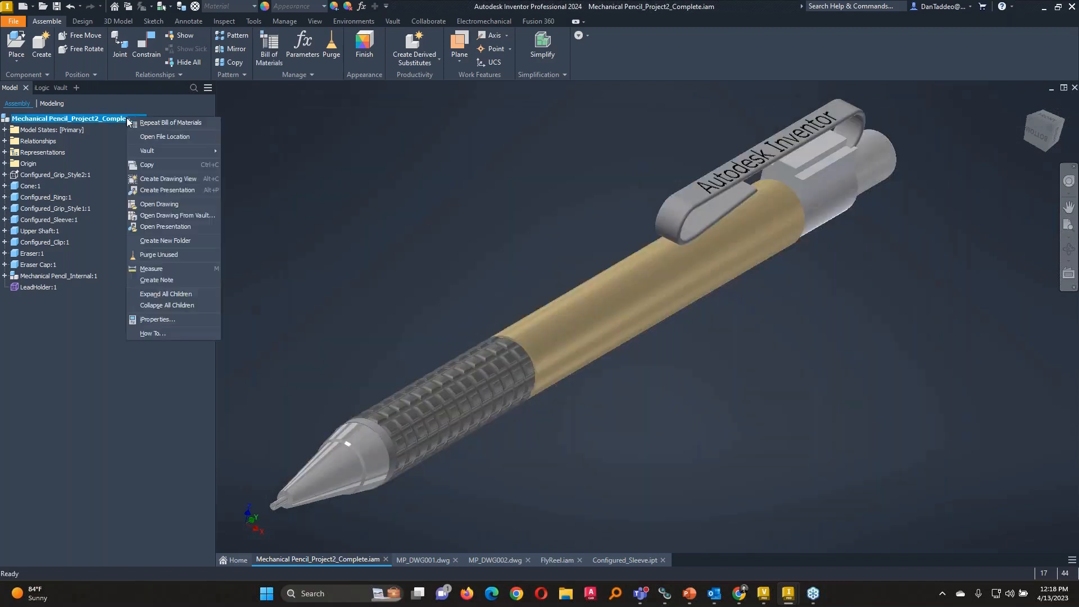
{"action": "left_click", "coordinate": [163, 319]}
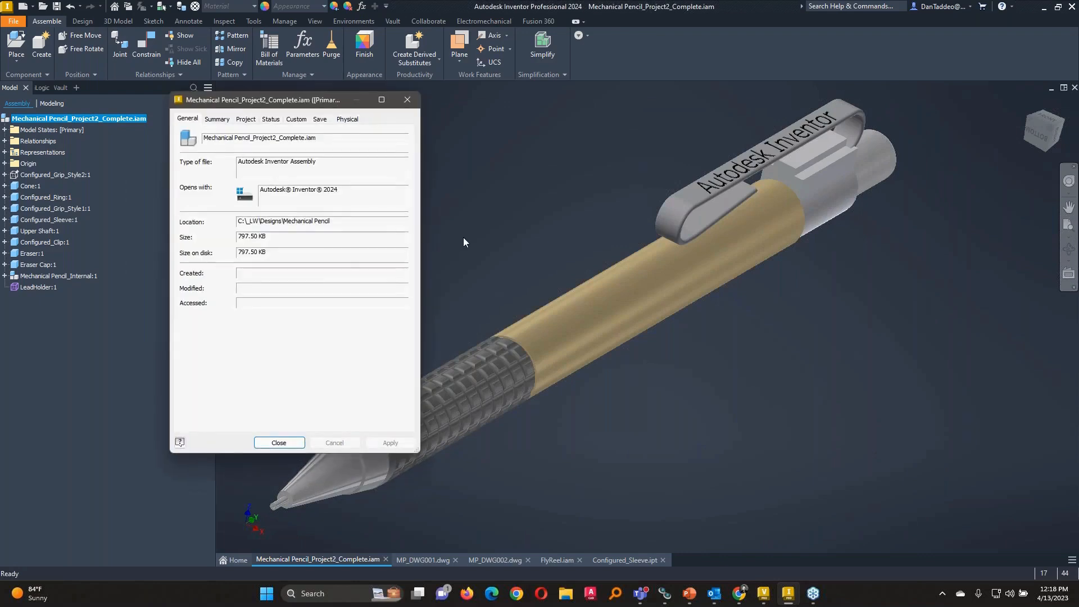
{"action": "left_click_drag", "start_coordinate": [326, 104], "coordinate": [534, 153]}
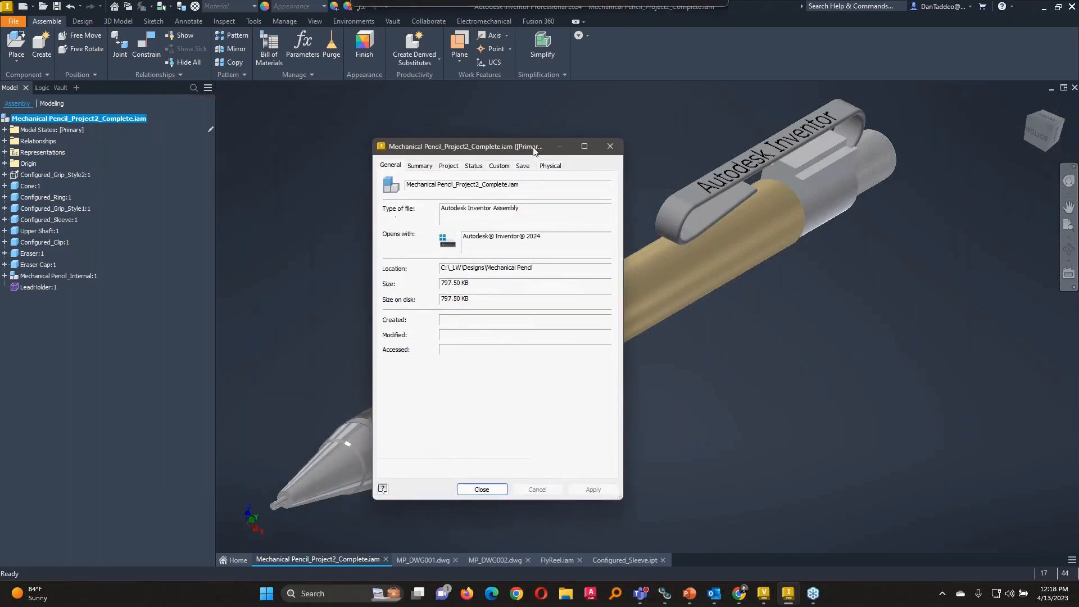
{"action": "left_click", "coordinate": [504, 167]}
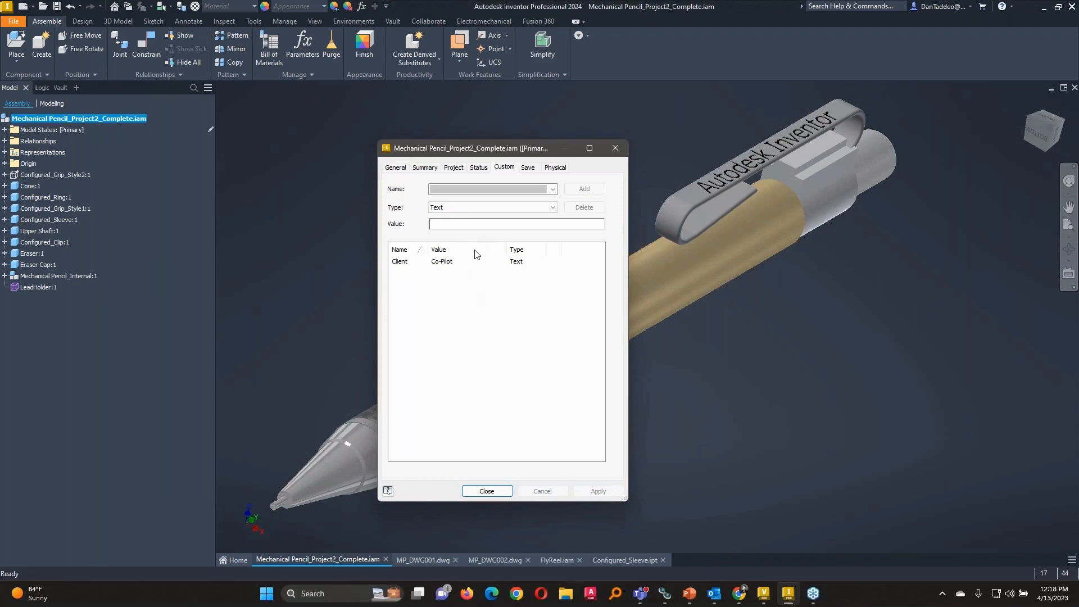
{"action": "left_click", "coordinate": [506, 189]}
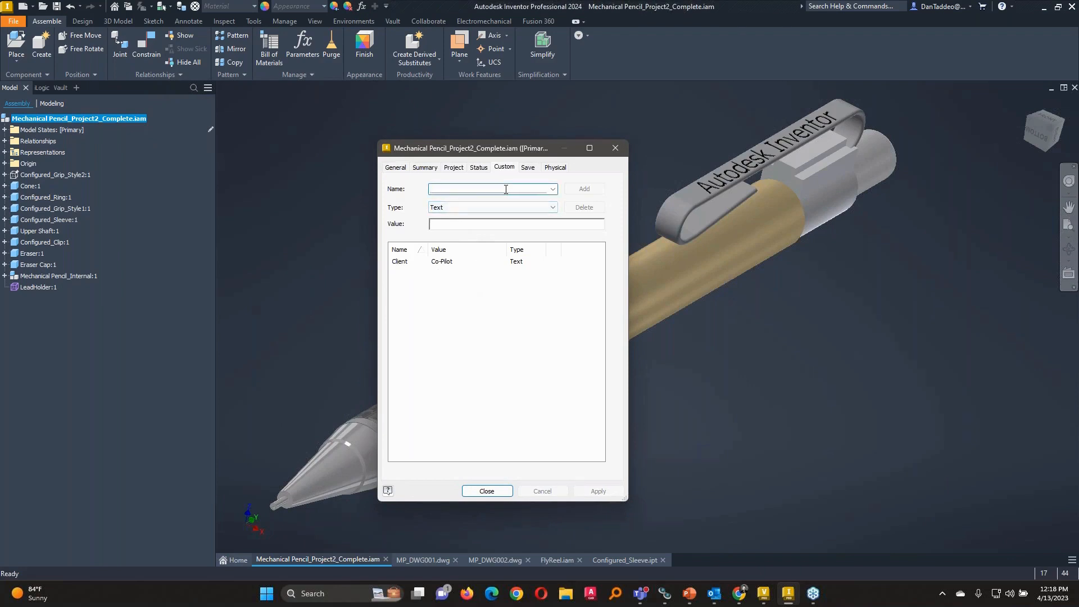
{"action": "type", "text": "StockNumber"}
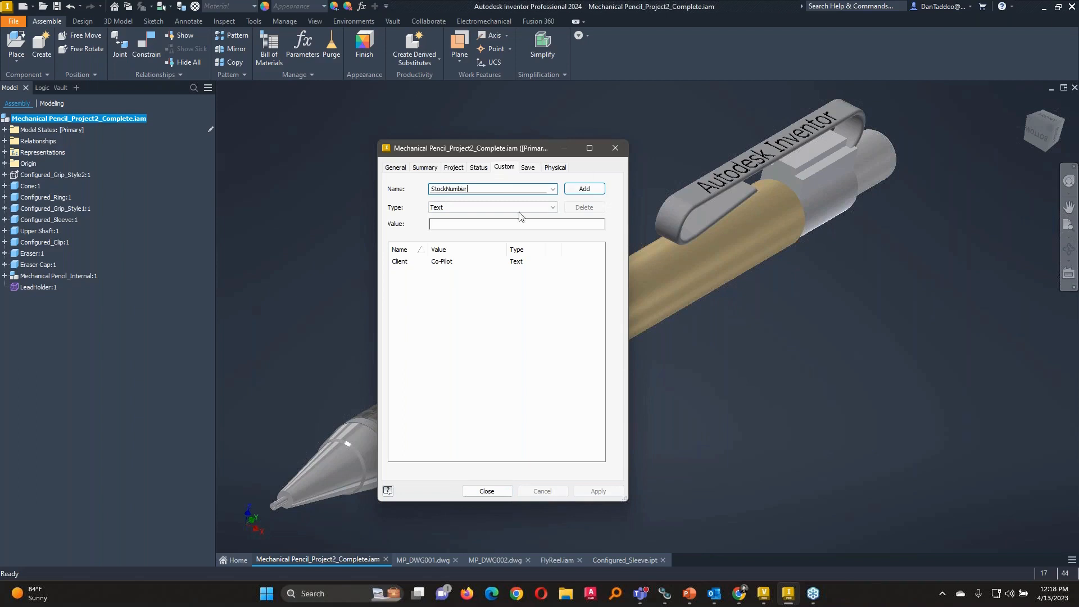
{"action": "left_click", "coordinate": [488, 226]}
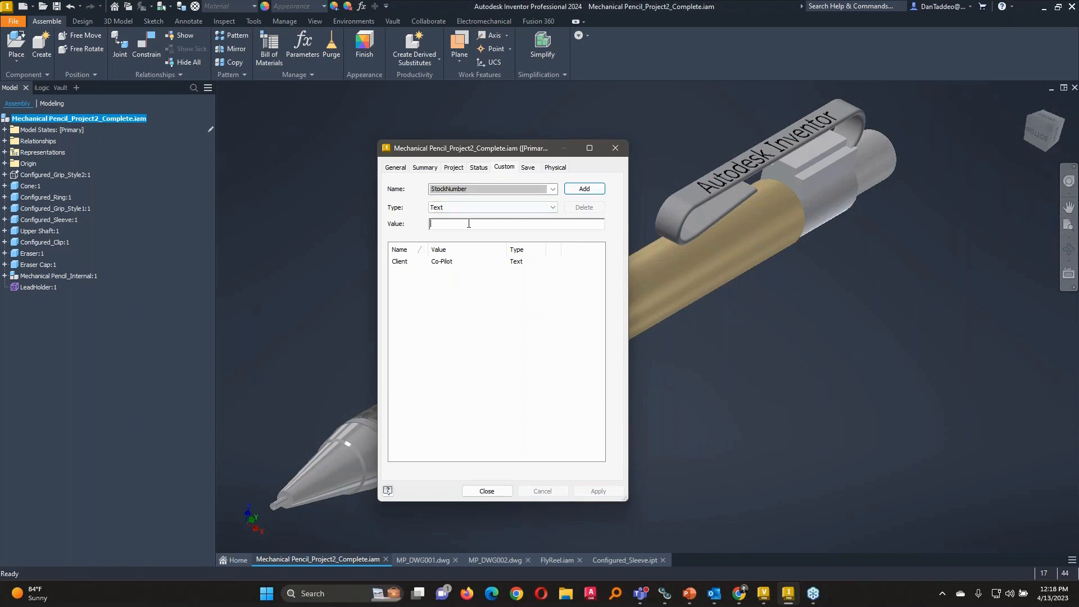
{"action": "type", "text": "456-01"}
{"action": "left_click", "coordinate": [586, 189]}
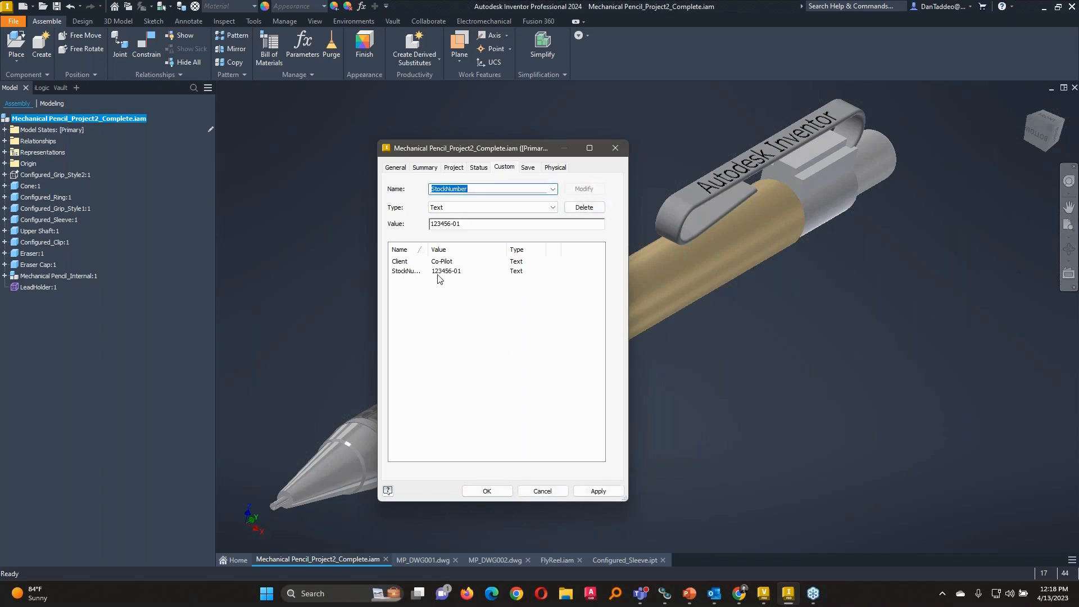
{"action": "left_click", "coordinate": [599, 491]}
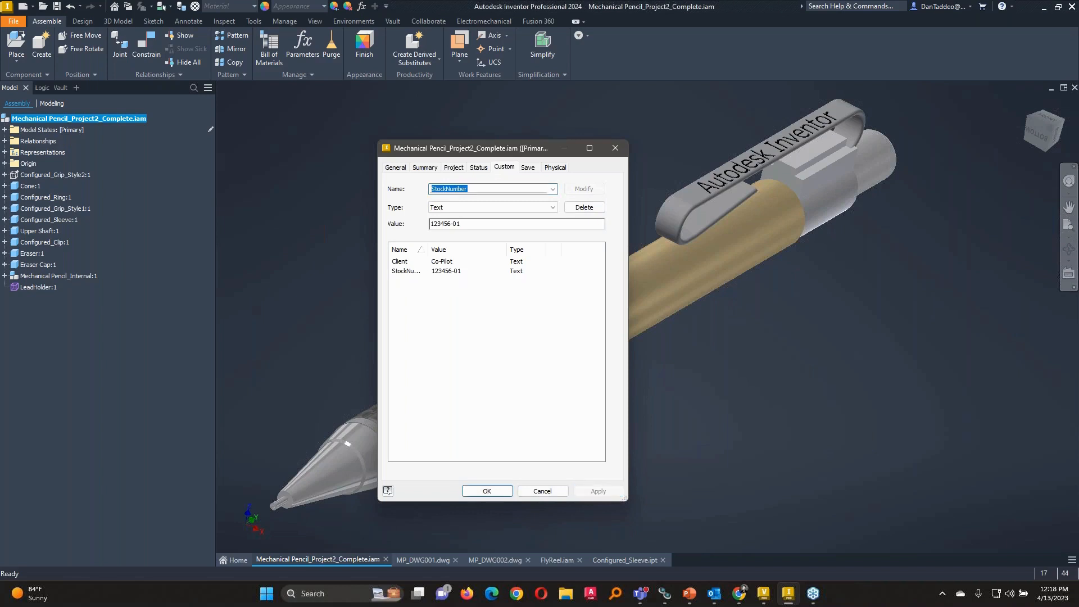
{"action": "left_click", "coordinate": [616, 149]}
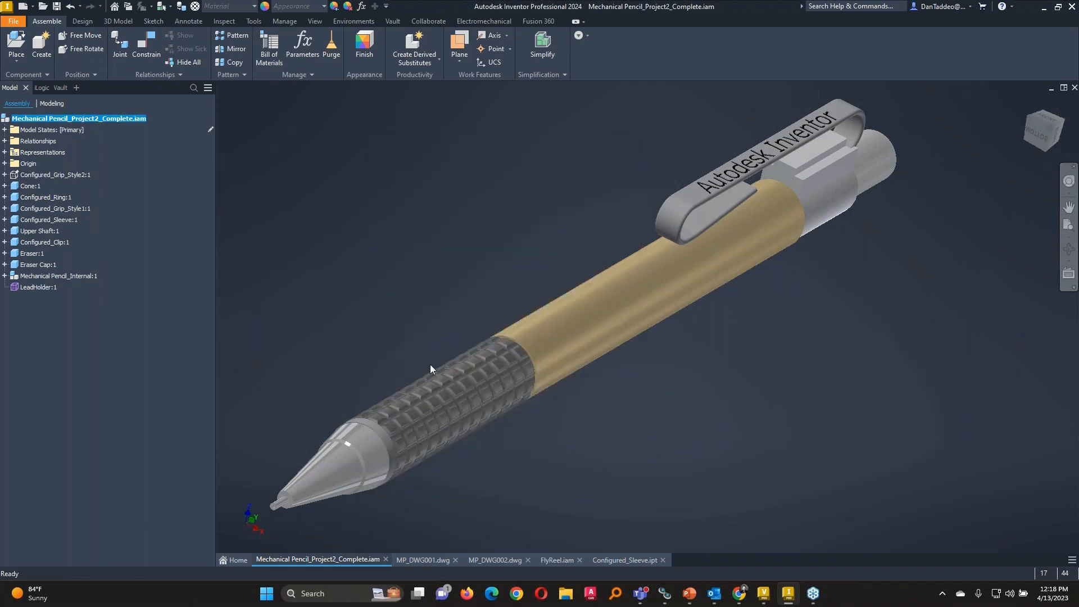
- Check the custom iProperties of the Configured_Sleeve part
{"action": "left_click", "coordinate": [625, 560]}
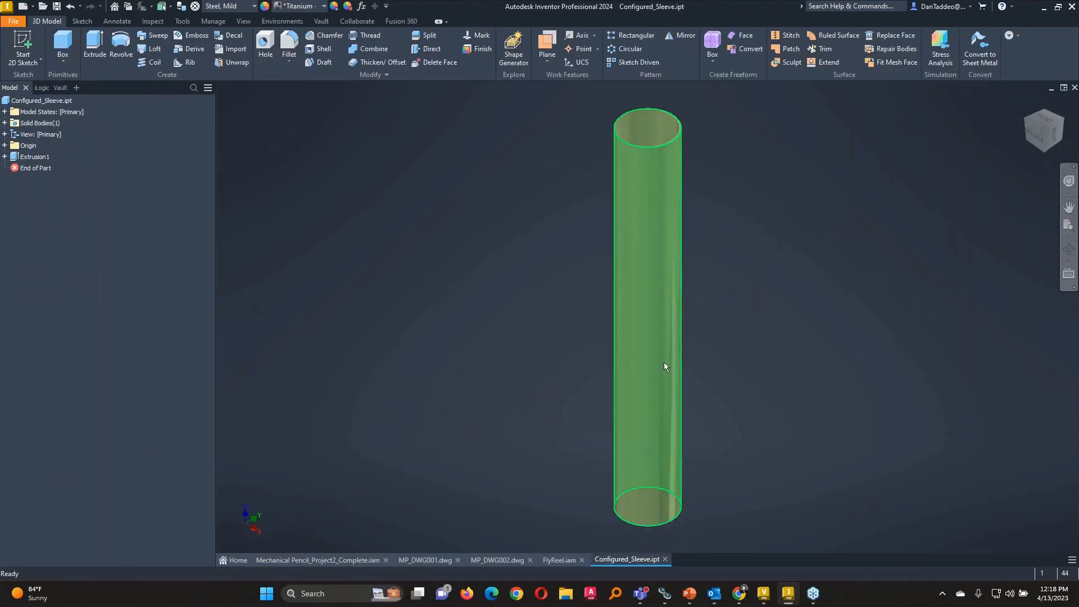
{"action": "right_click", "coordinate": [60, 102]}
{"action": "left_click", "coordinate": [110, 289]}
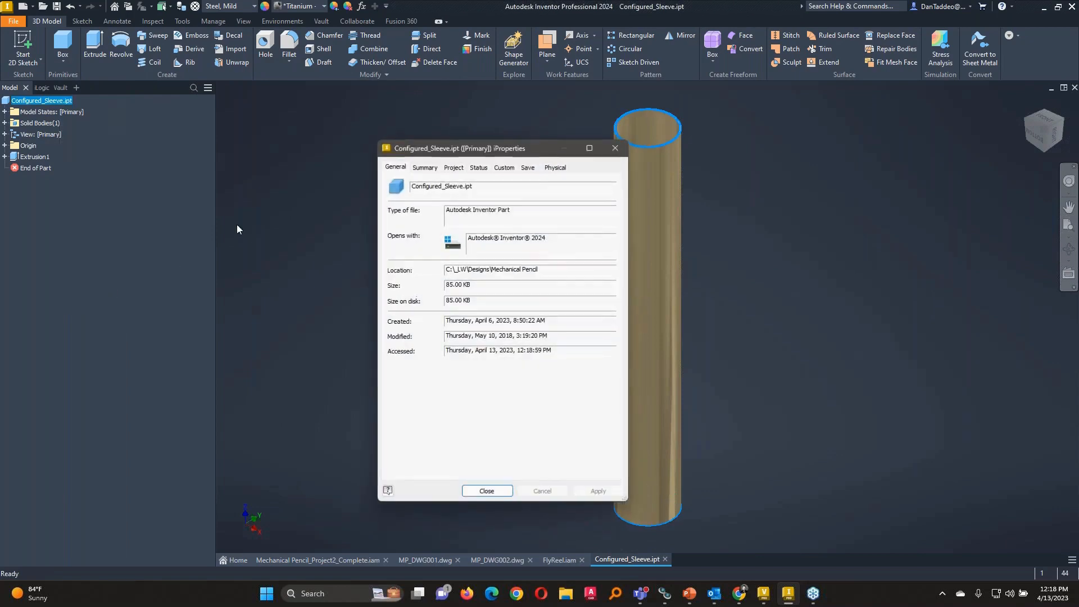
{"action": "left_click", "coordinate": [504, 167]}
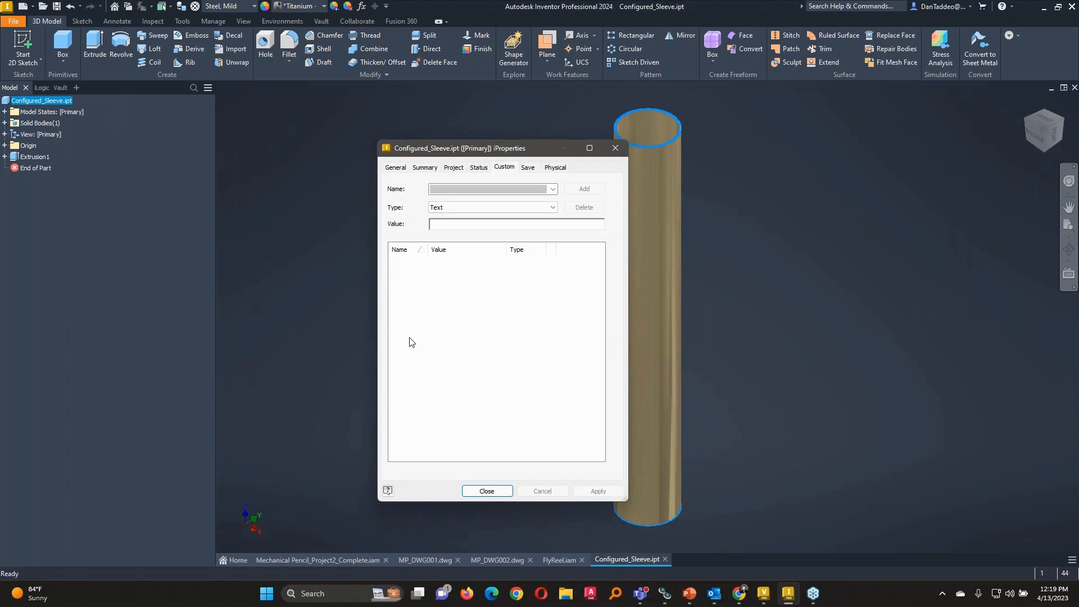
{"action": "left_click", "coordinate": [615, 149]}
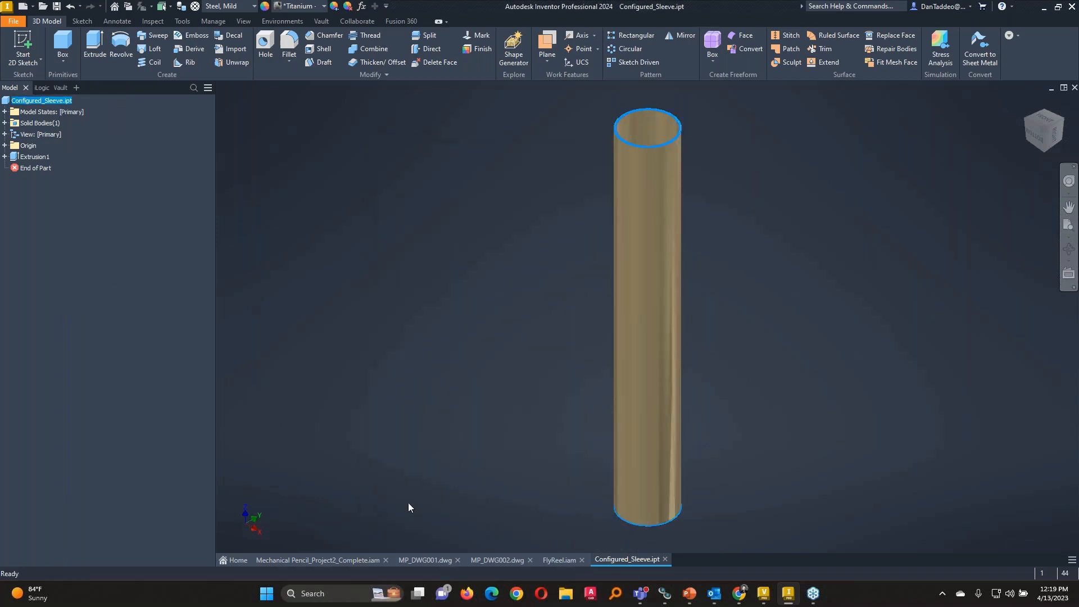
- Add a StockNumber custom iProperty column to the mechanical pencil assembly's structured bill of materials
{"action": "left_click", "coordinate": [339, 559]}
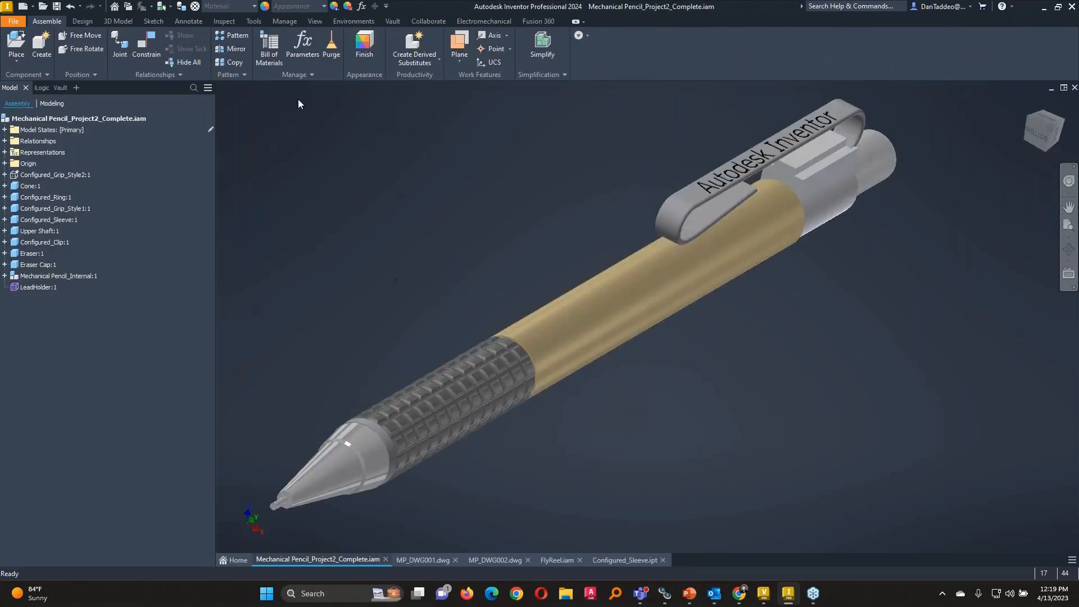
{"action": "left_click", "coordinate": [272, 59]}
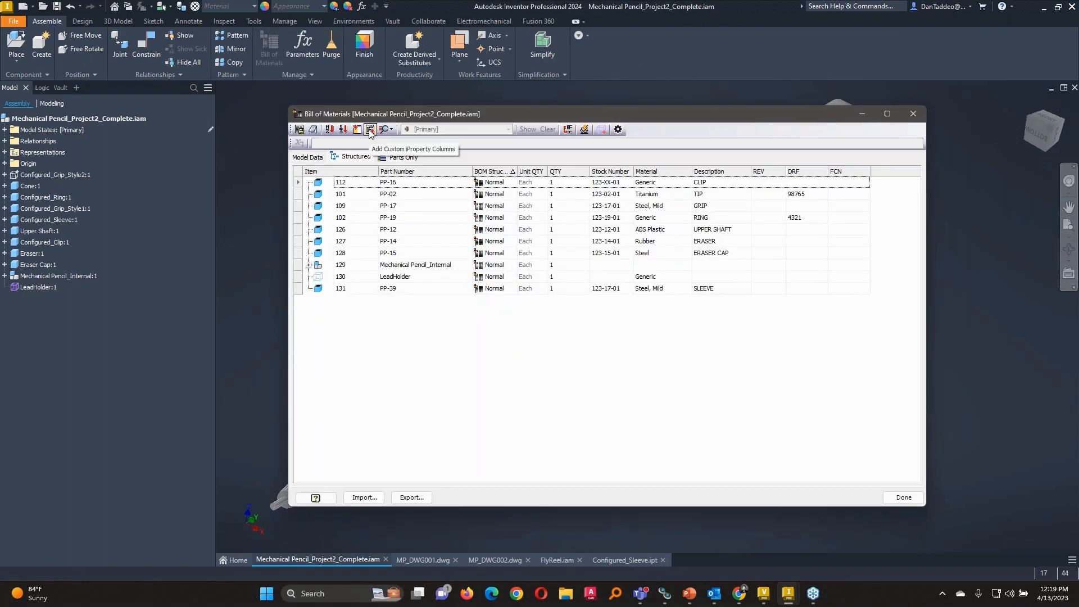
{"action": "left_click", "coordinate": [370, 130]}
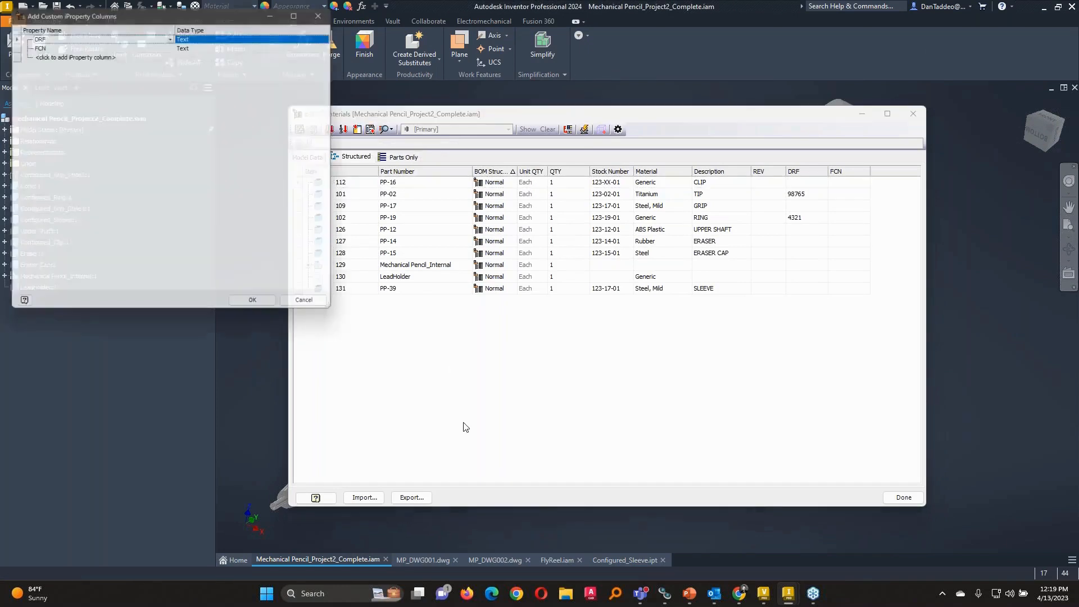
{"action": "left_click_drag", "start_coordinate": [166, 12], "coordinate": [196, 40]}
{"action": "left_click_drag", "start_coordinate": [249, 68], "coordinate": [459, 171]}
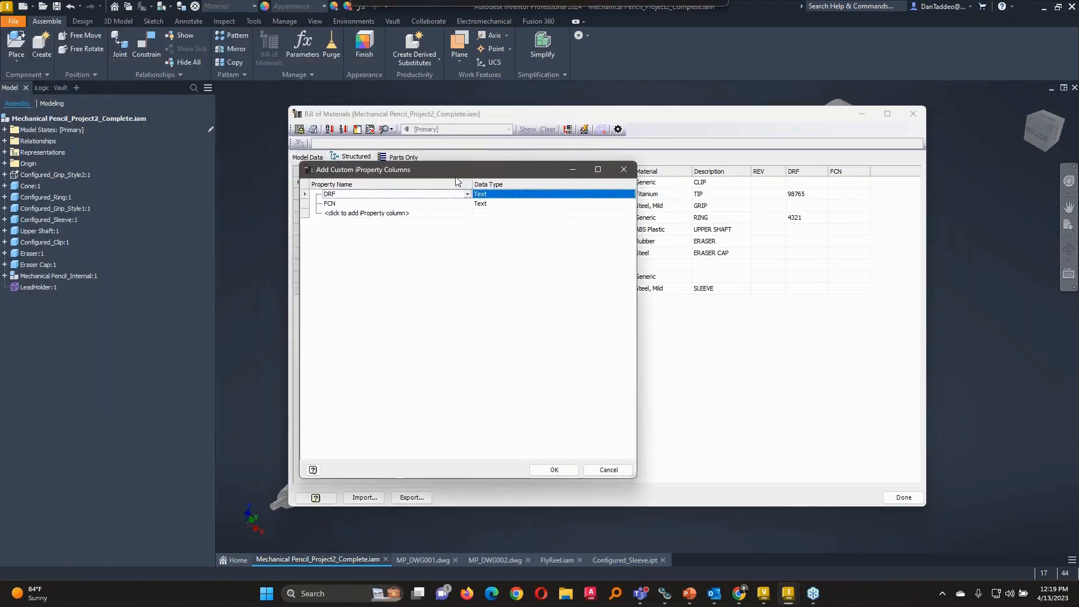
{"action": "left_click", "coordinate": [360, 216]}
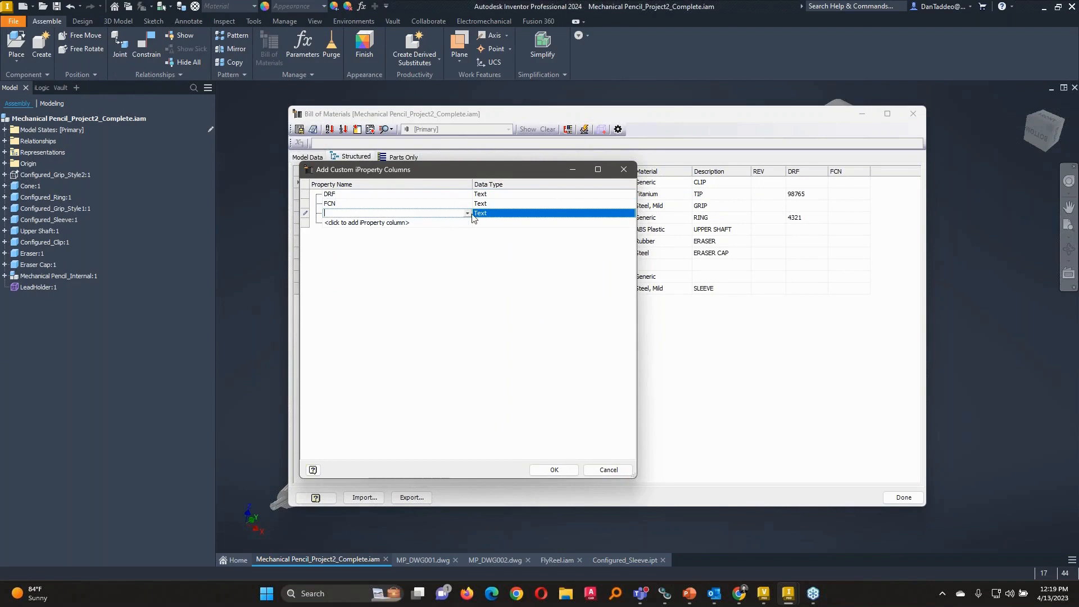
{"action": "left_click", "coordinate": [467, 214]}
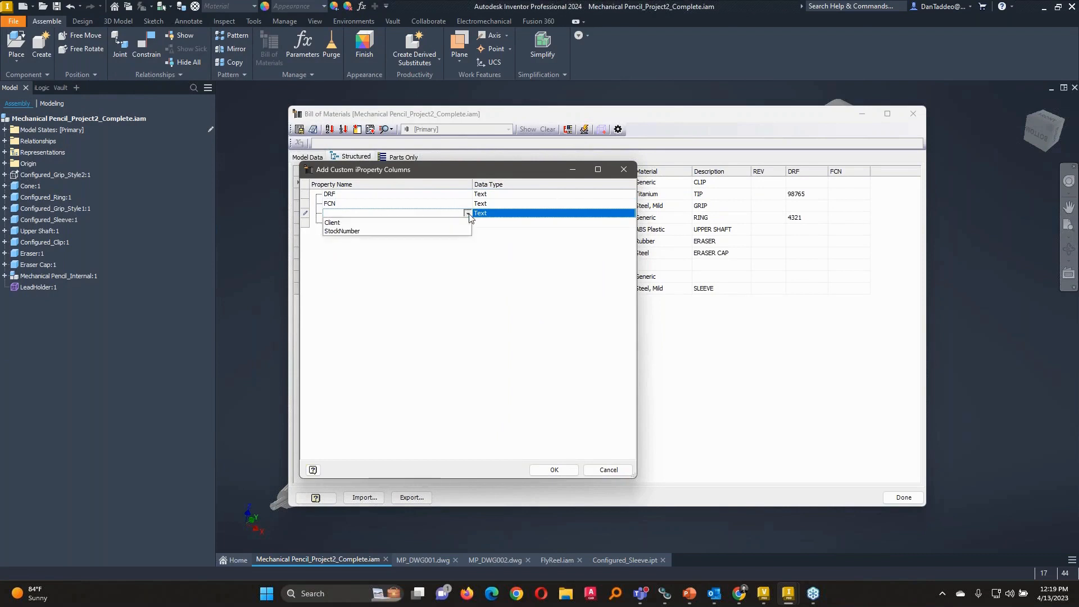
{"action": "left_click", "coordinate": [338, 232]}
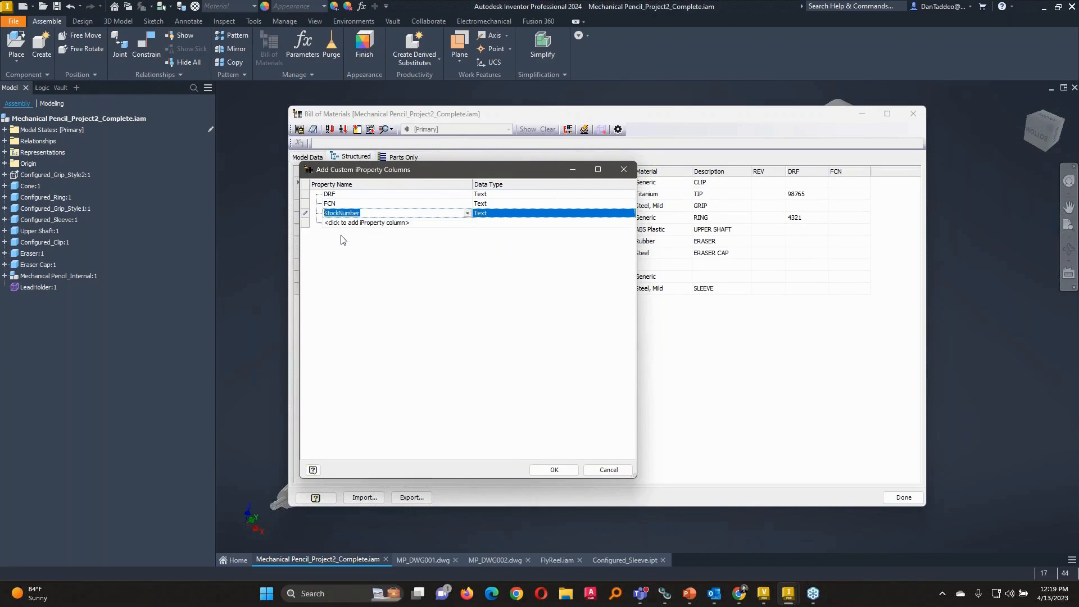
{"action": "left_click", "coordinate": [554, 471]}
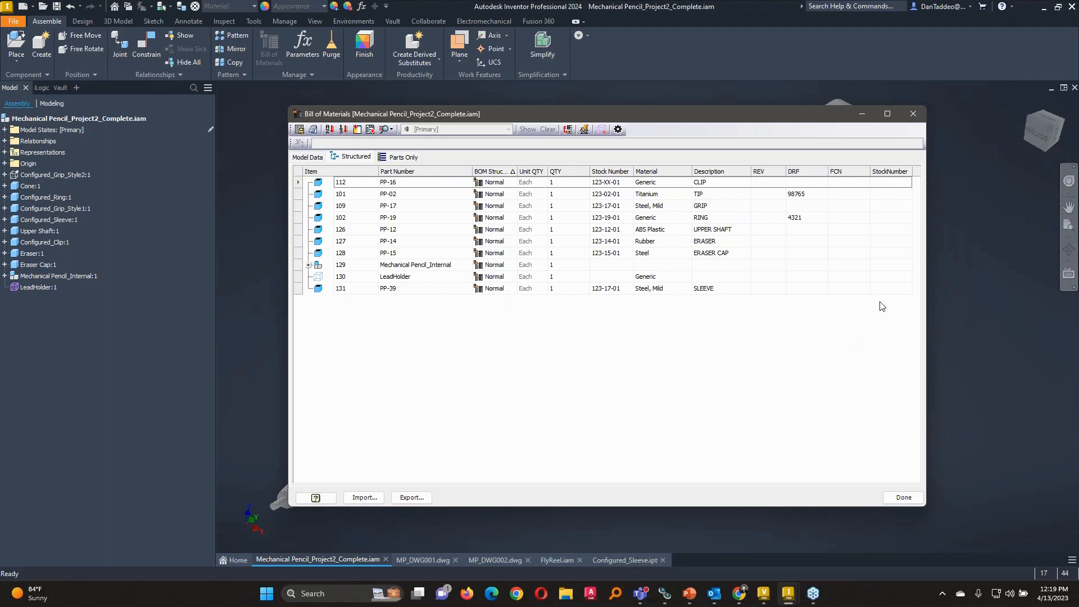
- Set the custom StockNumber value in the sleeve's row to 12345-02 and close the bill of materials
{"action": "left_click", "coordinate": [891, 289]}
{"action": "type", "text": "1"}
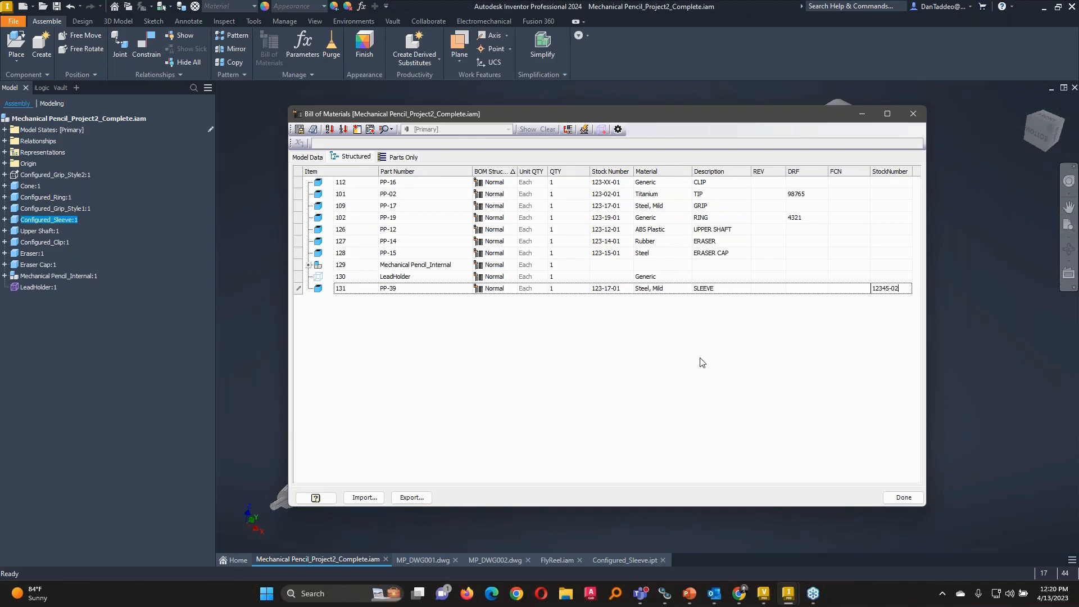
{"action": "type", "text": "2345-02"}
{"action": "key", "text": "Return"}
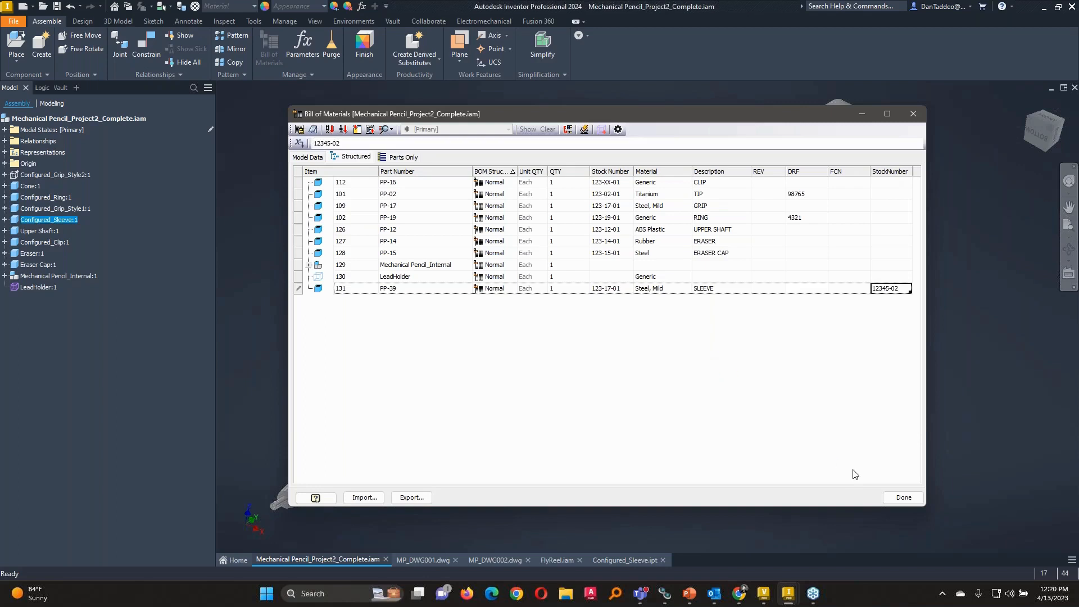
{"action": "left_click", "coordinate": [903, 497]}
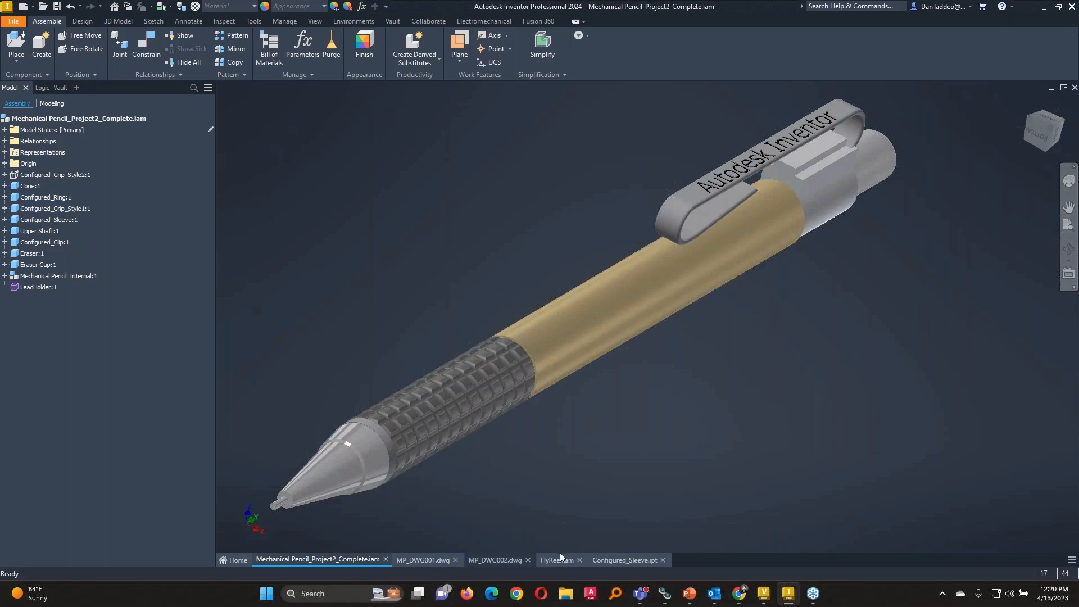
- Check the StockNumber entry in the Configured_Sleeve part's custom iProperties
{"action": "left_click", "coordinate": [625, 560]}
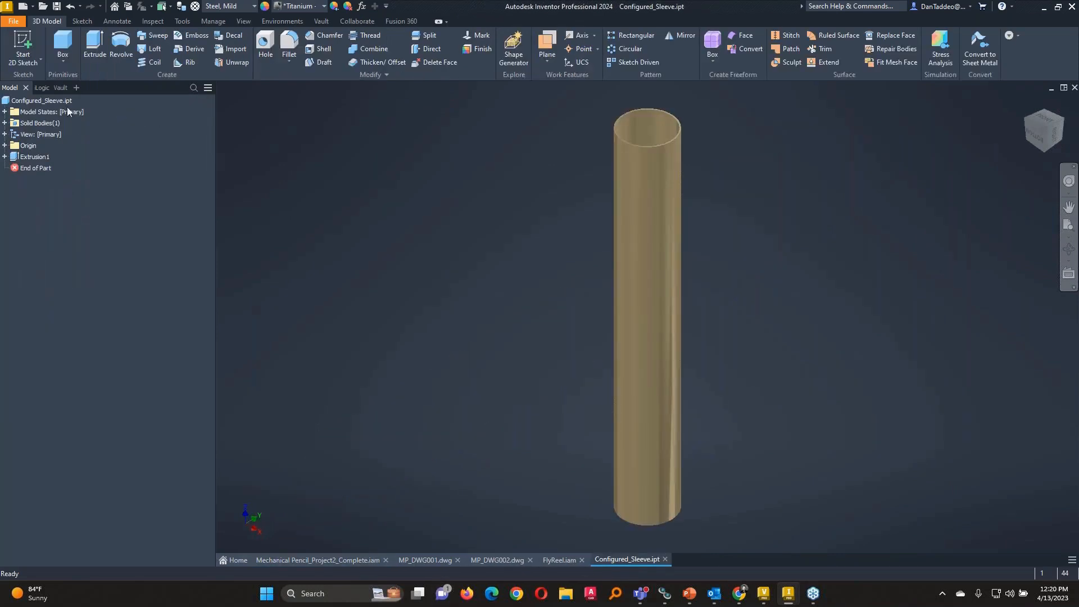
{"action": "right_click", "coordinate": [47, 100]}
{"action": "left_click", "coordinate": [21, 102]}
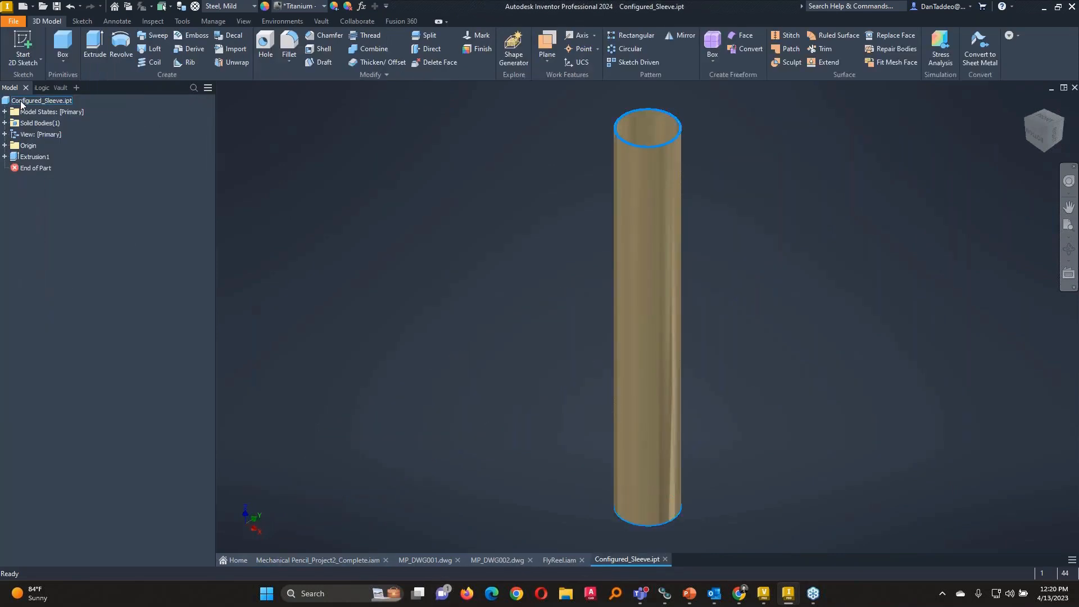
{"action": "right_click", "coordinate": [21, 102]}
{"action": "left_click", "coordinate": [60, 294]}
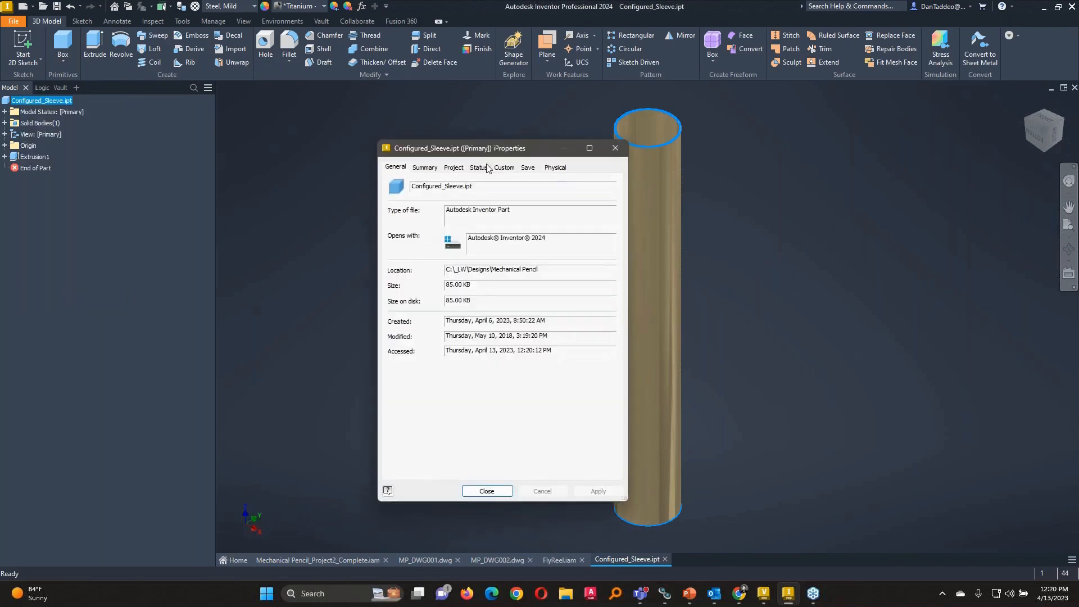
{"action": "left_click", "coordinate": [504, 168]}
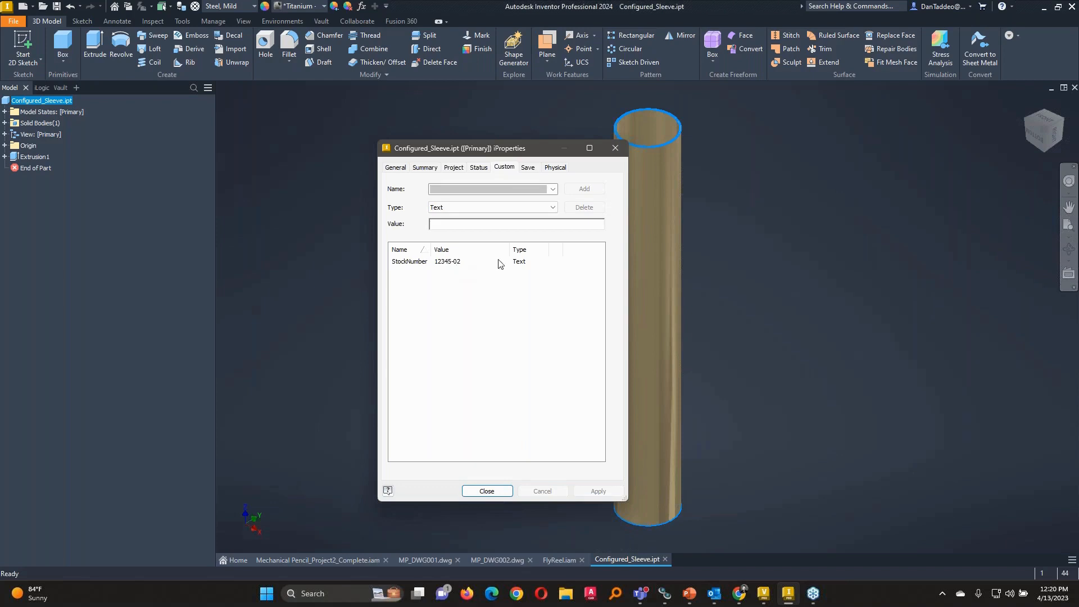
{"action": "left_click", "coordinate": [616, 148]}
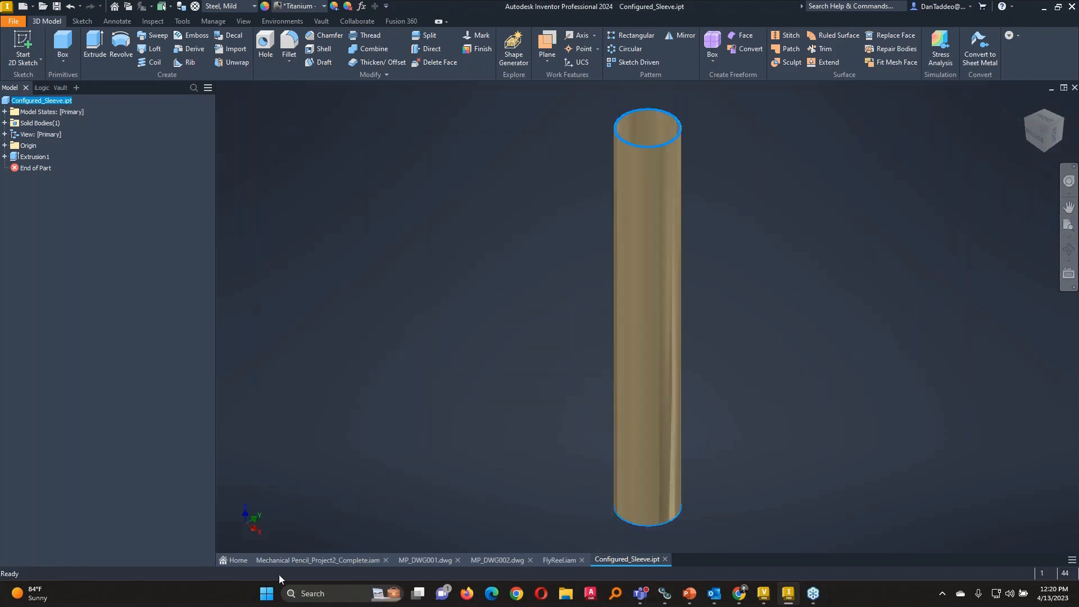
- Set the clip's material to Stainless Steel in the mechanical pencil assembly's bill of materials
{"action": "left_click", "coordinate": [282, 559]}
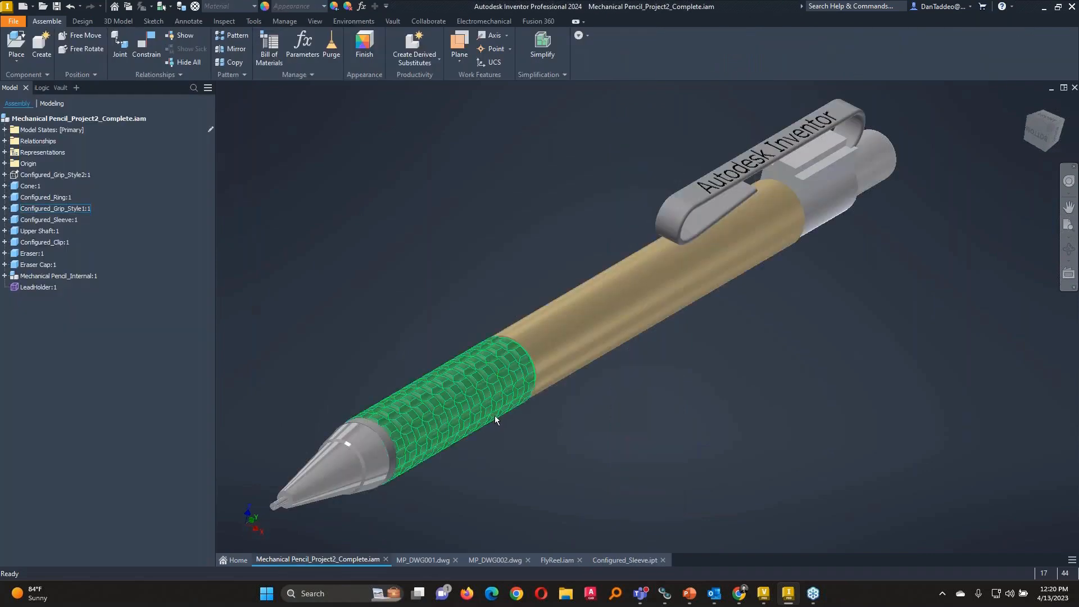
{"action": "left_click", "coordinate": [266, 47]}
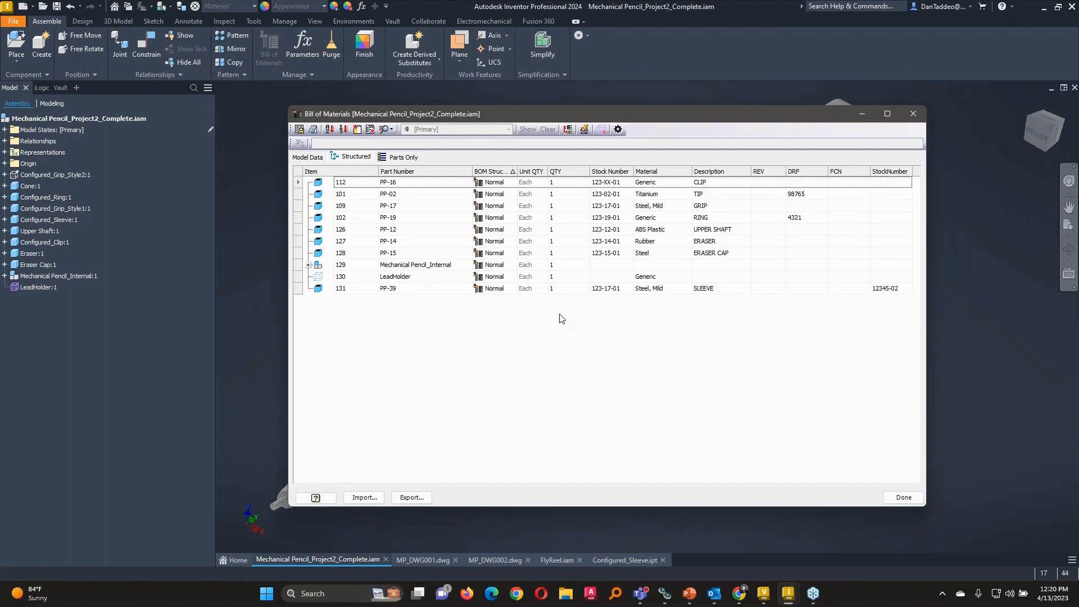
{"action": "left_click", "coordinate": [674, 185]}
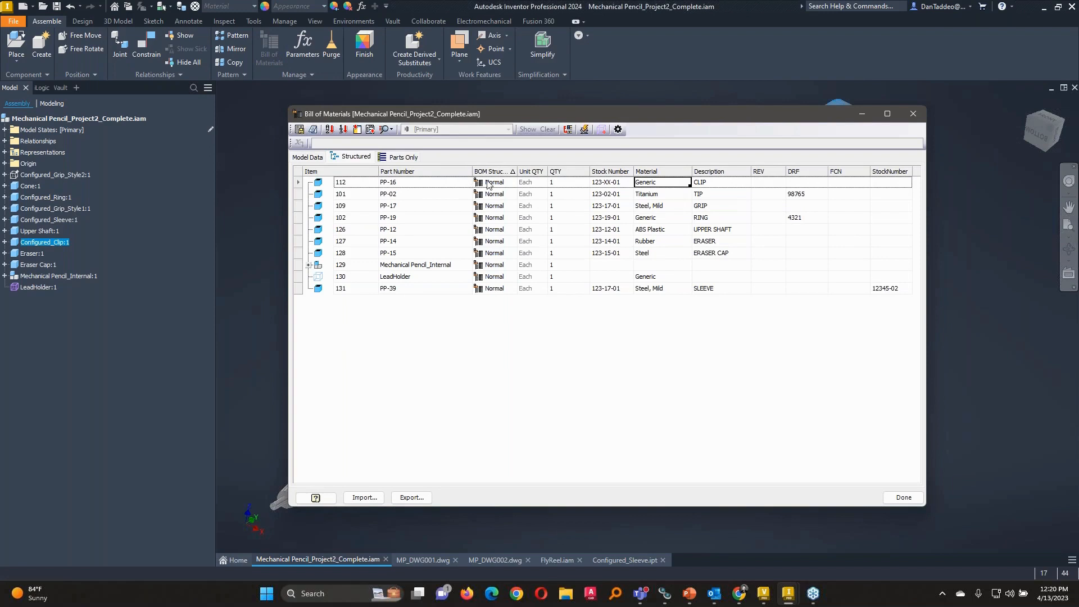
{"action": "left_click", "coordinate": [670, 184]}
{"action": "left_click", "coordinate": [687, 184]}
{"action": "scroll", "coordinate": [691, 213], "scroll_direction": "down", "scroll_amount": 3}
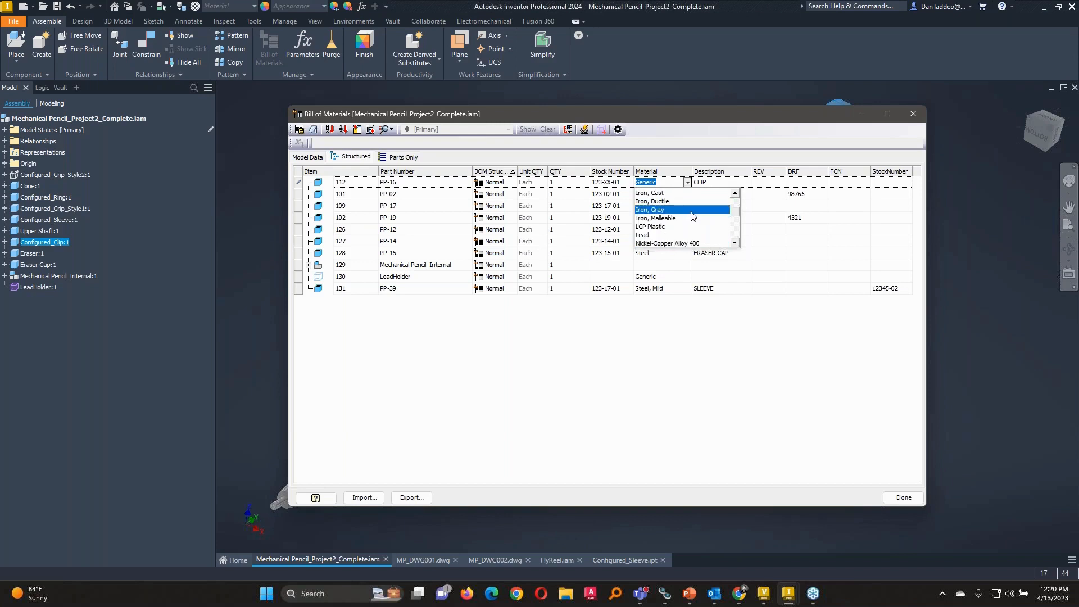
{"action": "type", "text": "SAN Plastic"}
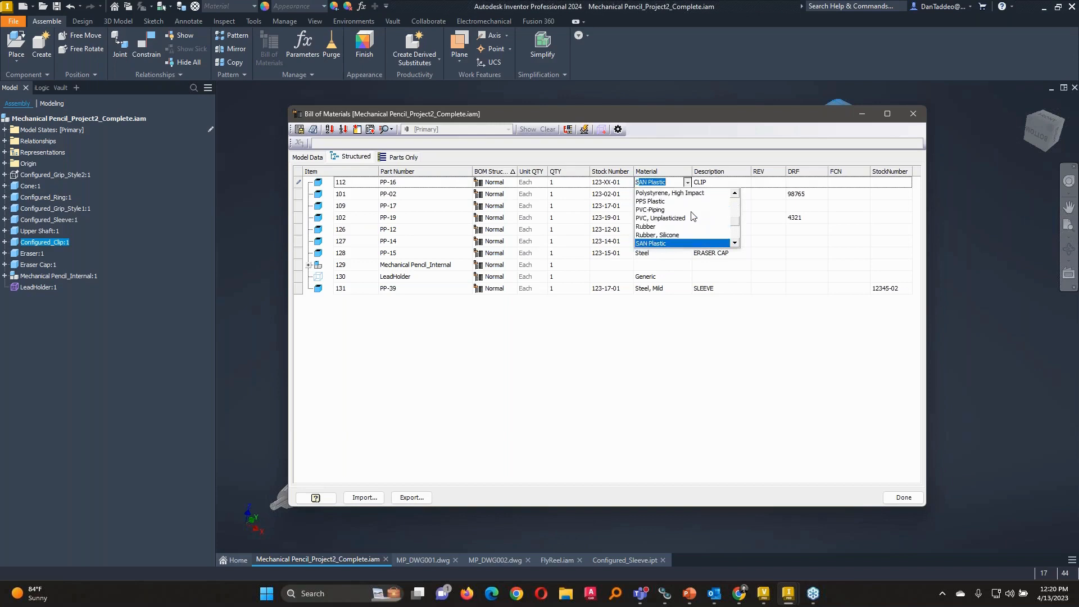
{"action": "scroll", "coordinate": [693, 217], "scroll_direction": "down", "scroll_amount": 2}
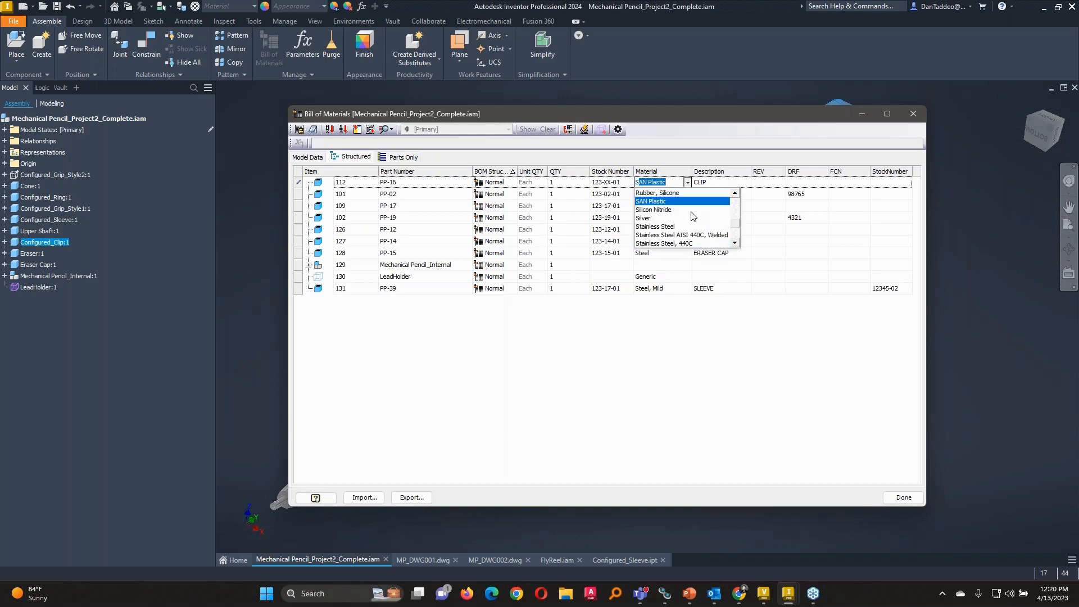
{"action": "left_click", "coordinate": [662, 226]}
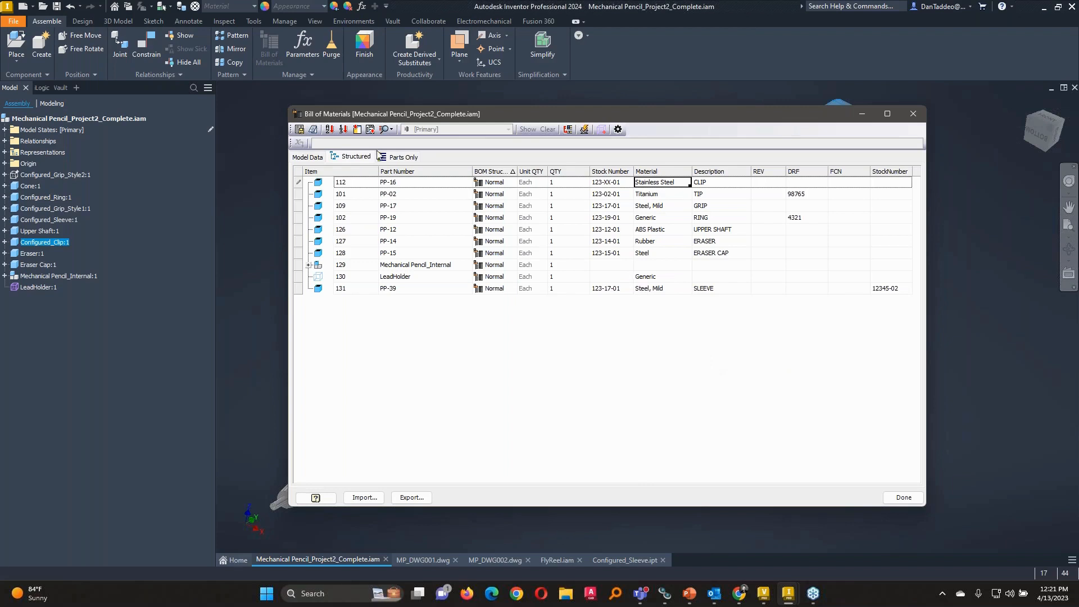
- Examine the export options for the structured bill of materials, including views and output file types, without exporting
{"action": "left_click", "coordinate": [299, 129]}
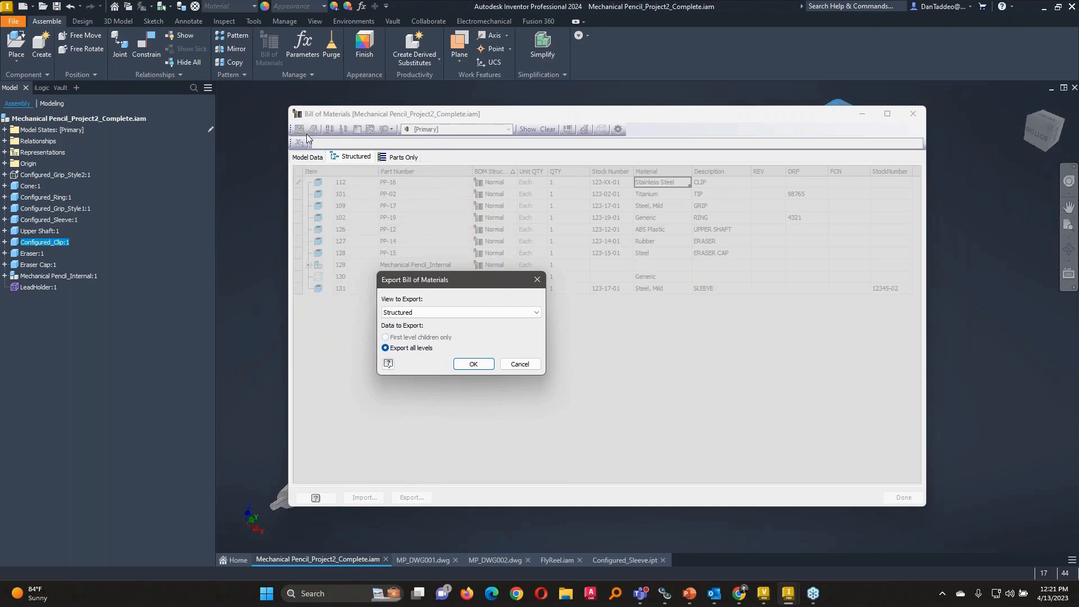
{"action": "left_click", "coordinate": [537, 280]}
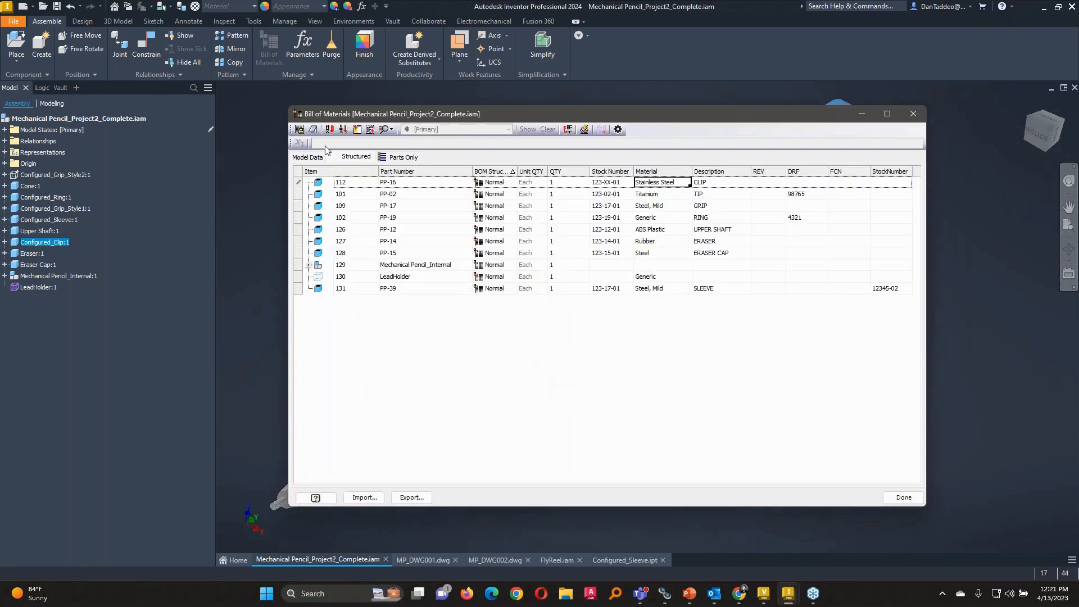
{"action": "left_click", "coordinate": [300, 135]}
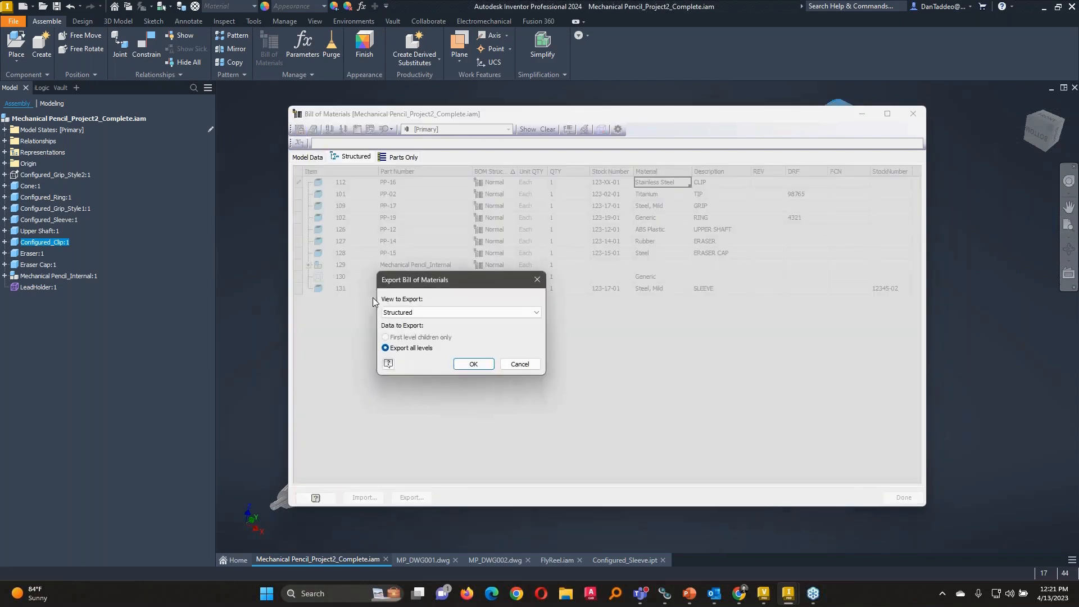
{"action": "left_click_drag", "start_coordinate": [463, 281], "coordinate": [650, 230]}
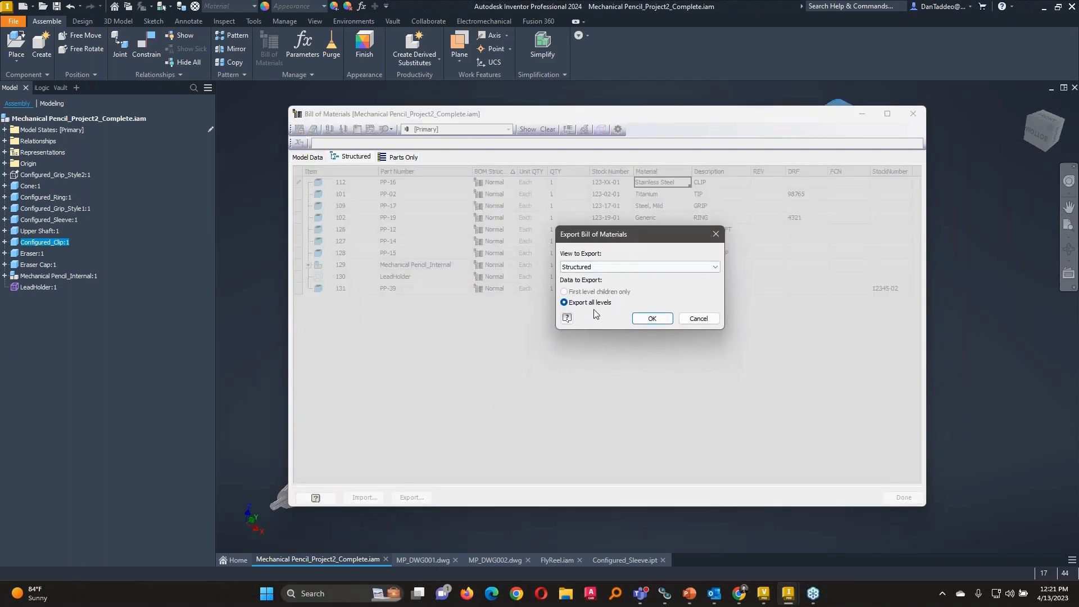
{"action": "left_click", "coordinate": [635, 269]}
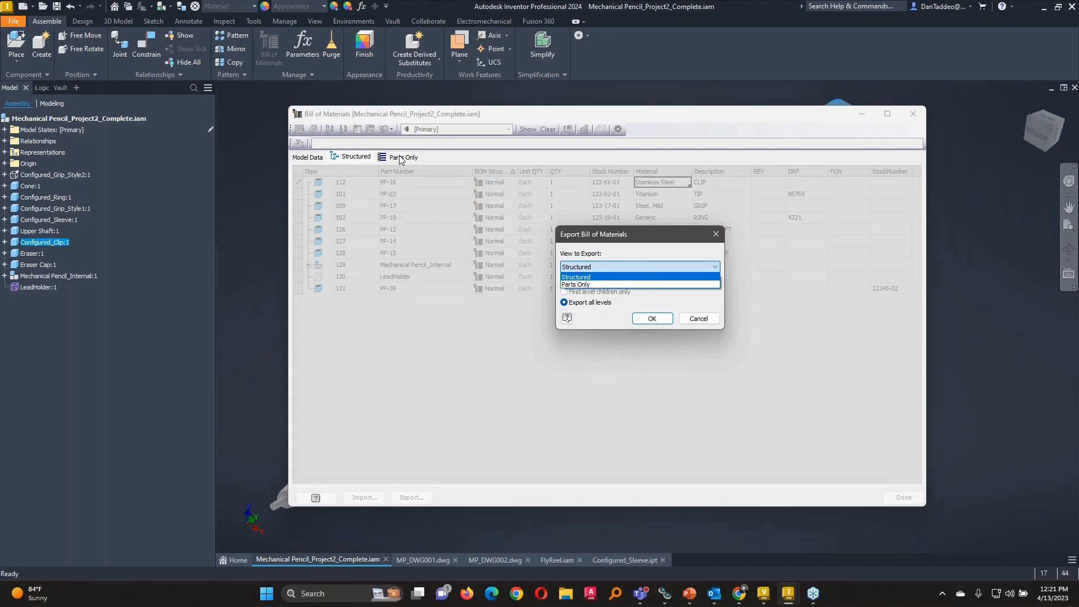
{"action": "left_click", "coordinate": [579, 277]}
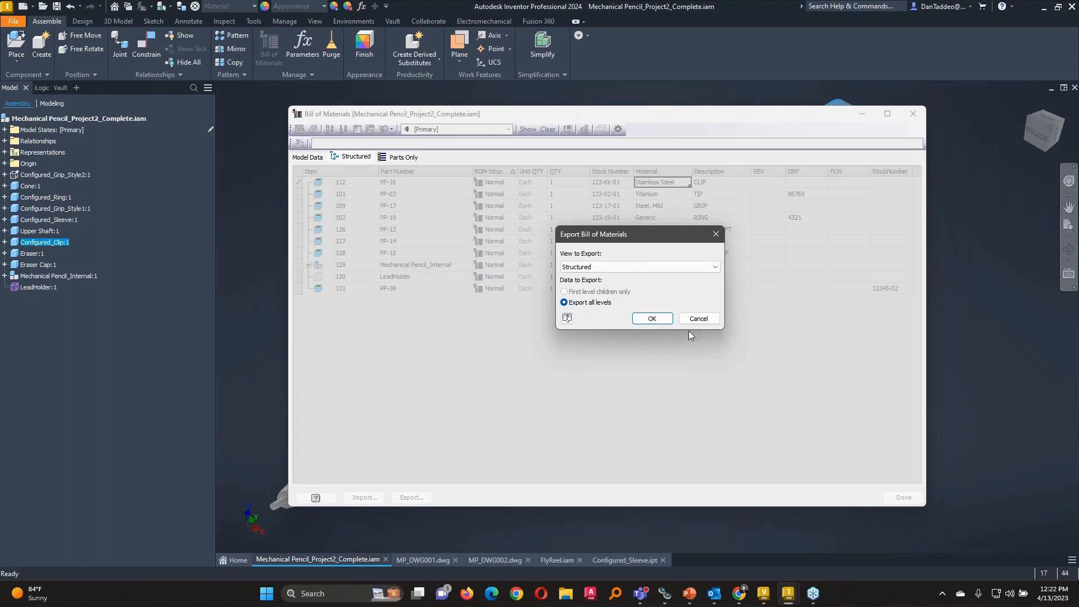
{"action": "left_click", "coordinate": [651, 318]}
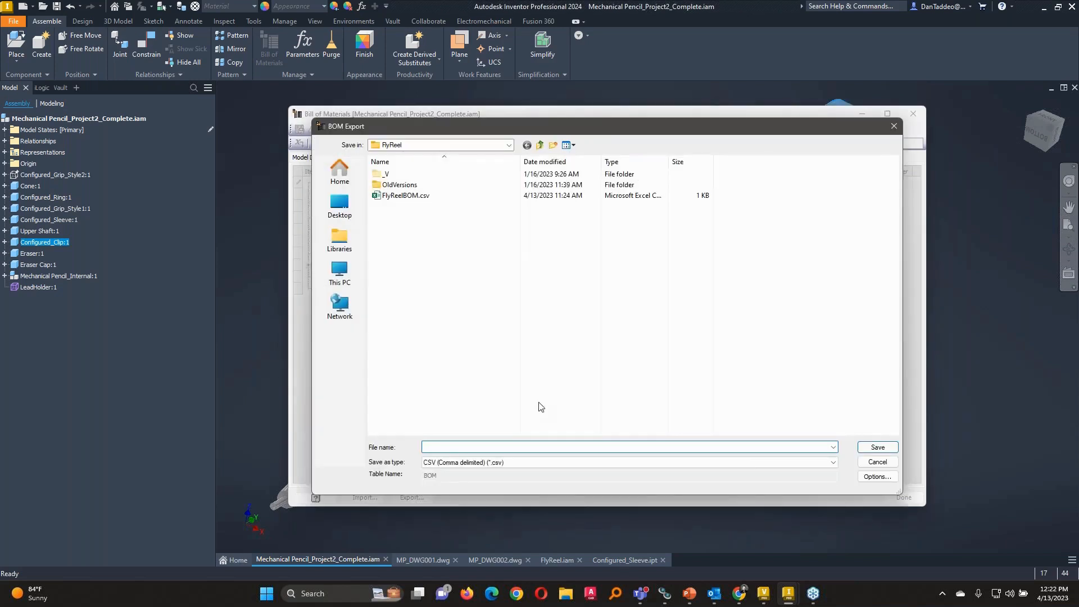
{"action": "left_click", "coordinate": [712, 467]}
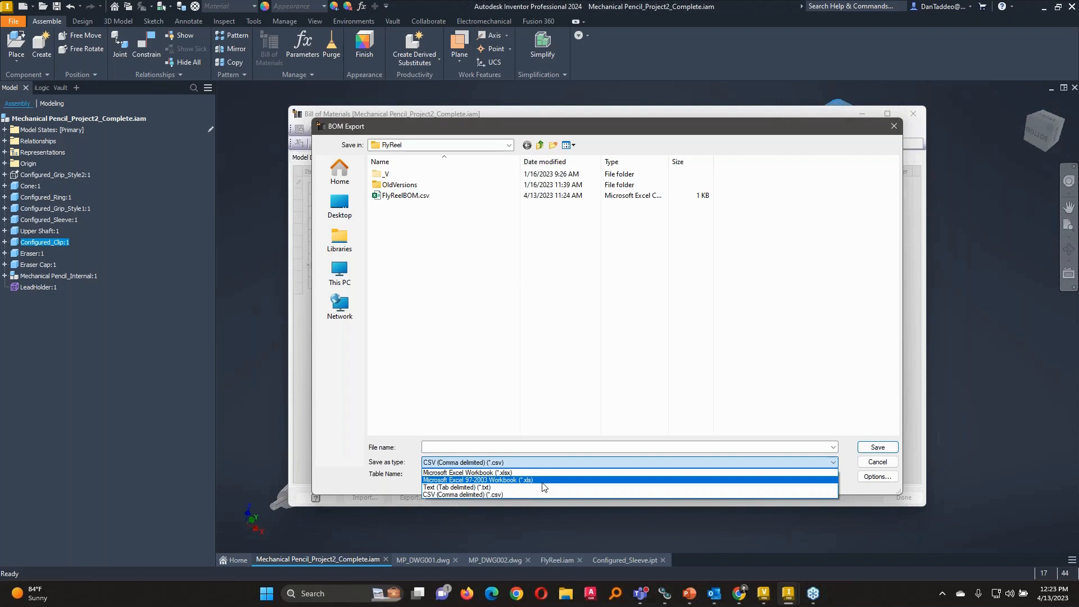
{"action": "left_click", "coordinate": [558, 463]}
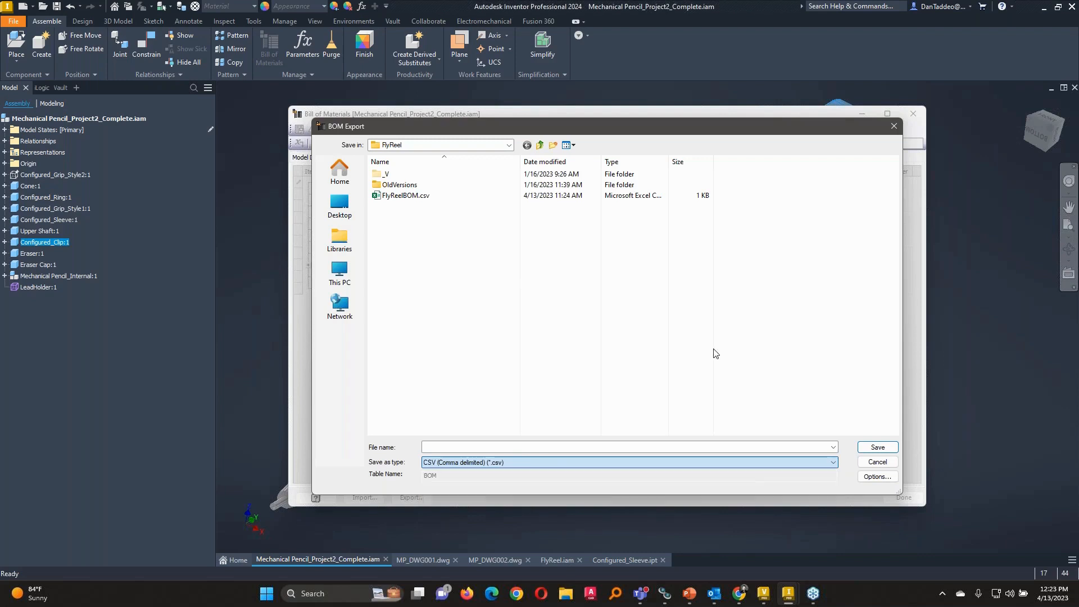
{"action": "left_click", "coordinate": [892, 129]}
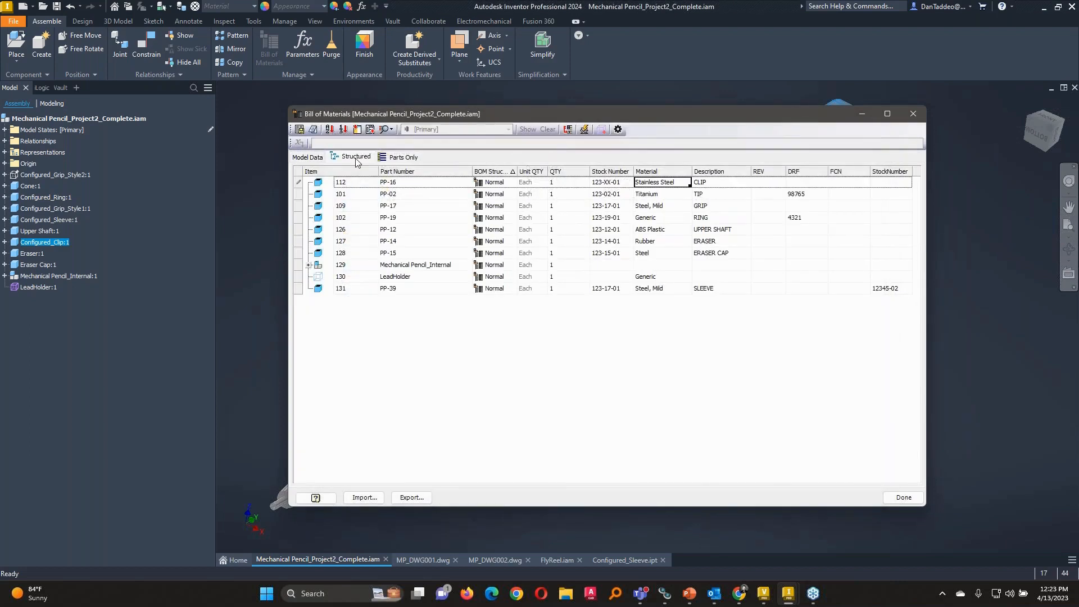
- Show the bill of materials' model data and expand the Mechanical Pencil_Internal subassembly to view its parts
{"action": "left_click", "coordinate": [307, 158]}
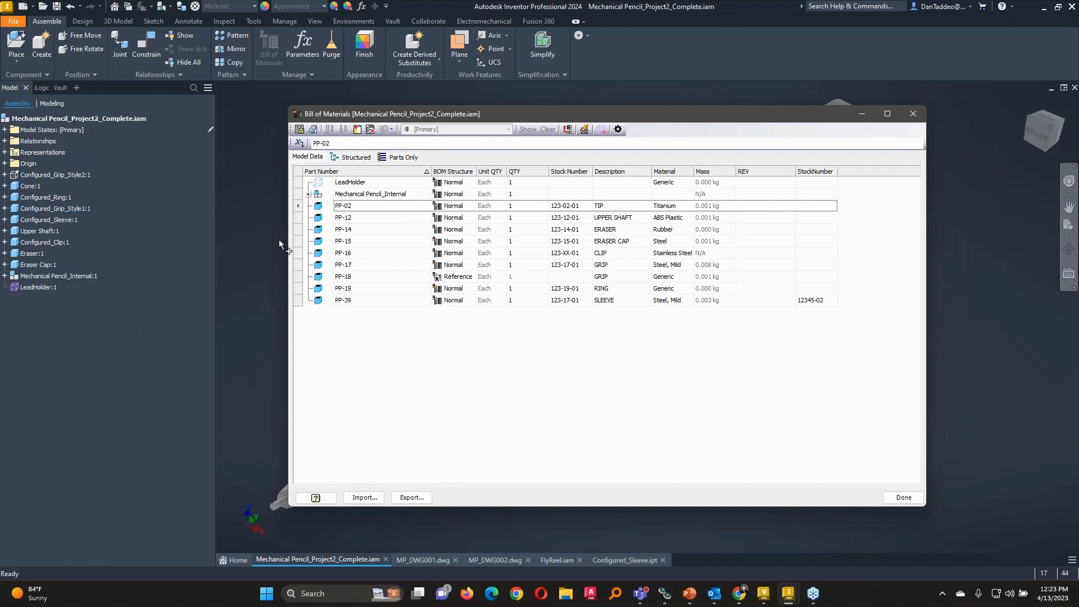
{"action": "left_click", "coordinate": [309, 195]}
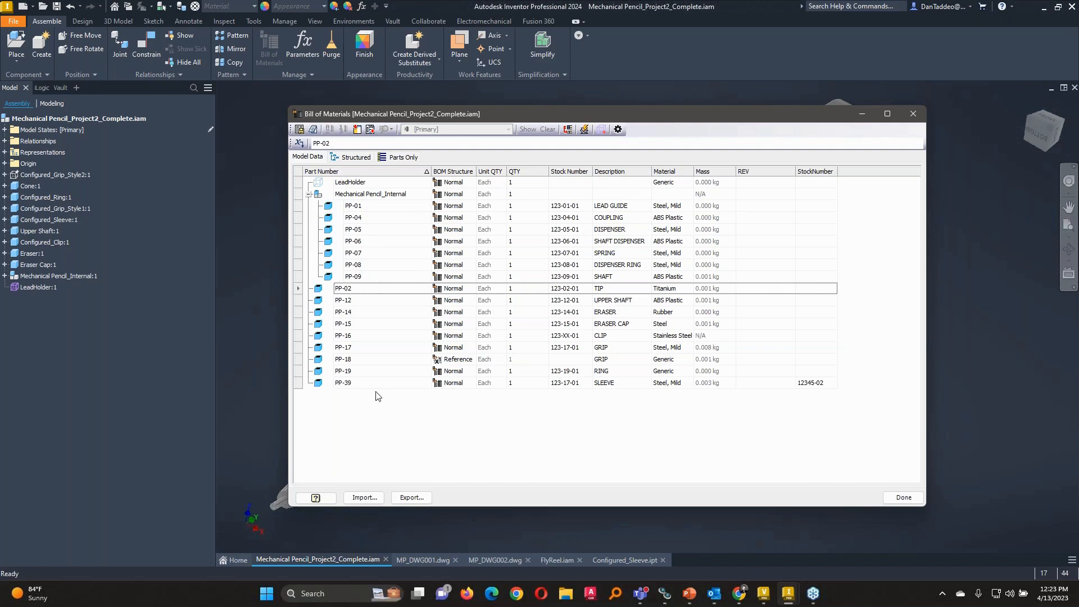
- Check the file types offered for exporting the BOM customization from the structured view, without saving, and close the bill of materials
{"action": "left_click", "coordinate": [354, 157]}
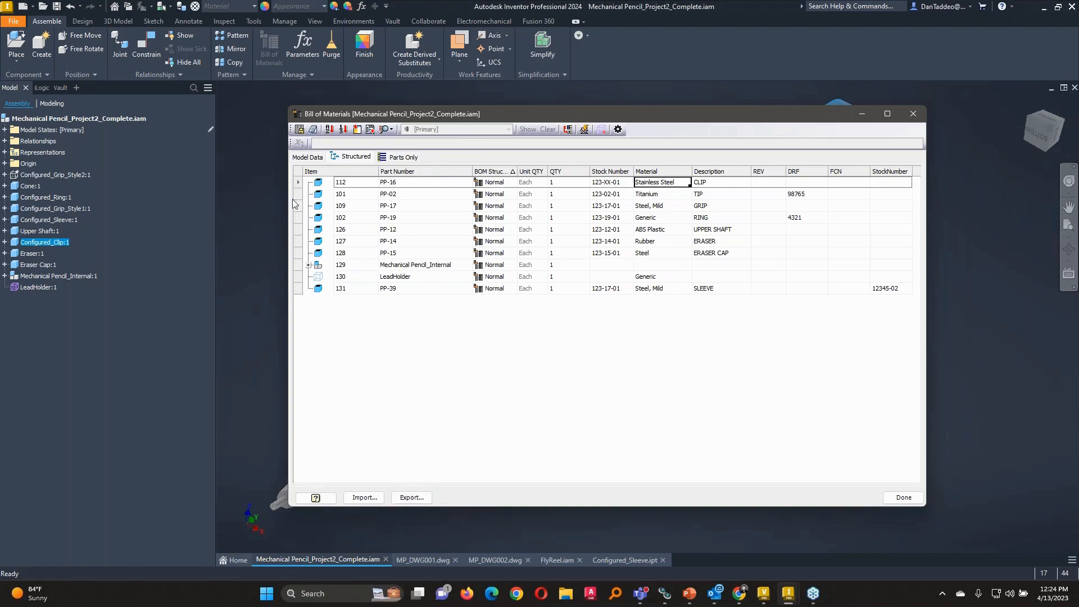
{"action": "left_click", "coordinate": [413, 498]}
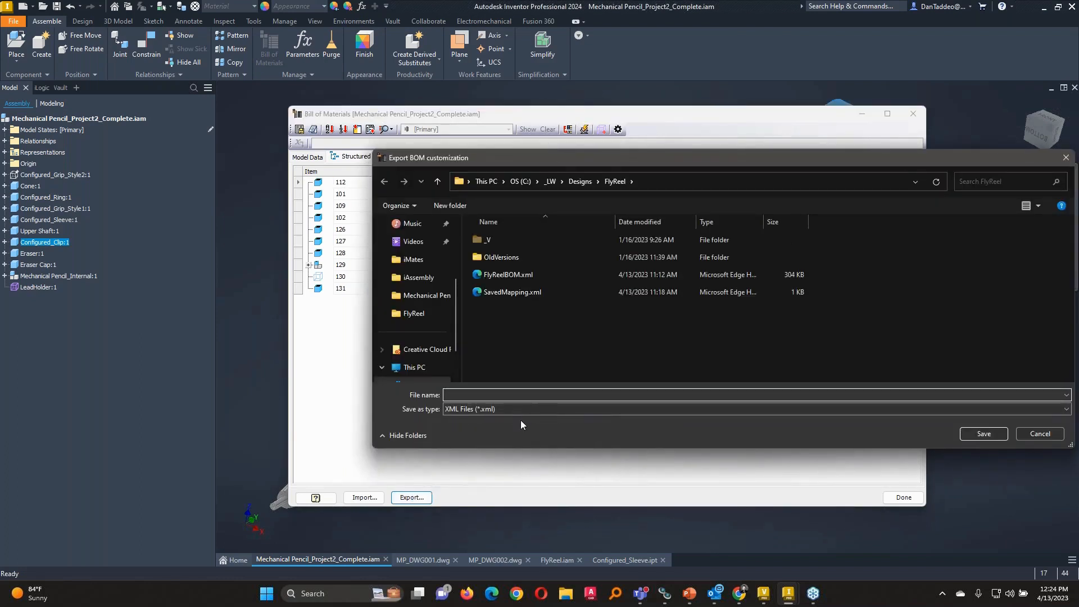
{"action": "left_click_drag", "start_coordinate": [550, 160], "coordinate": [446, 147]}
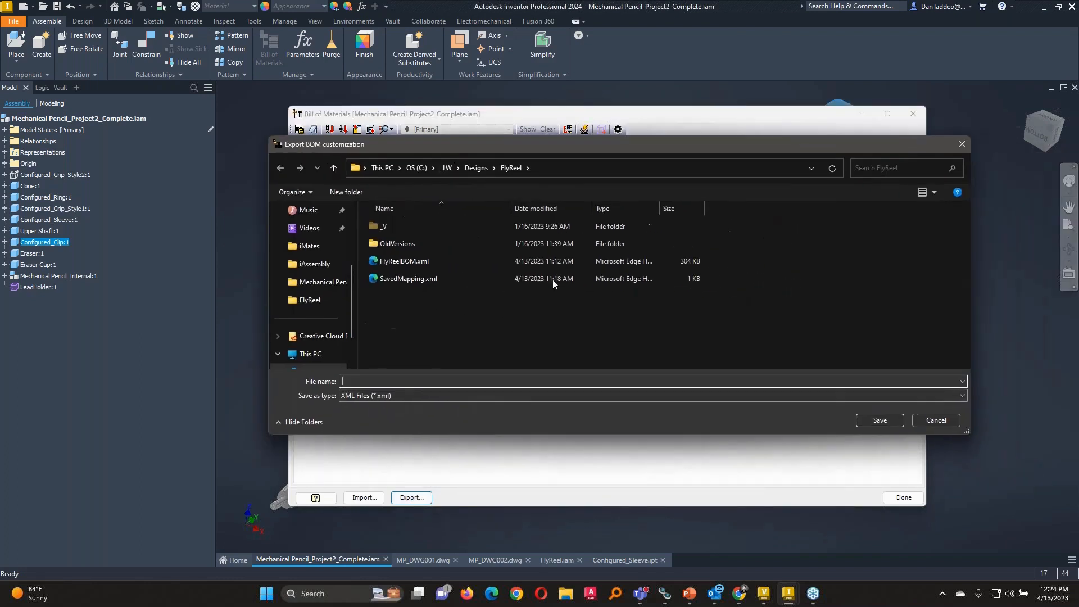
{"action": "left_click", "coordinate": [912, 395]}
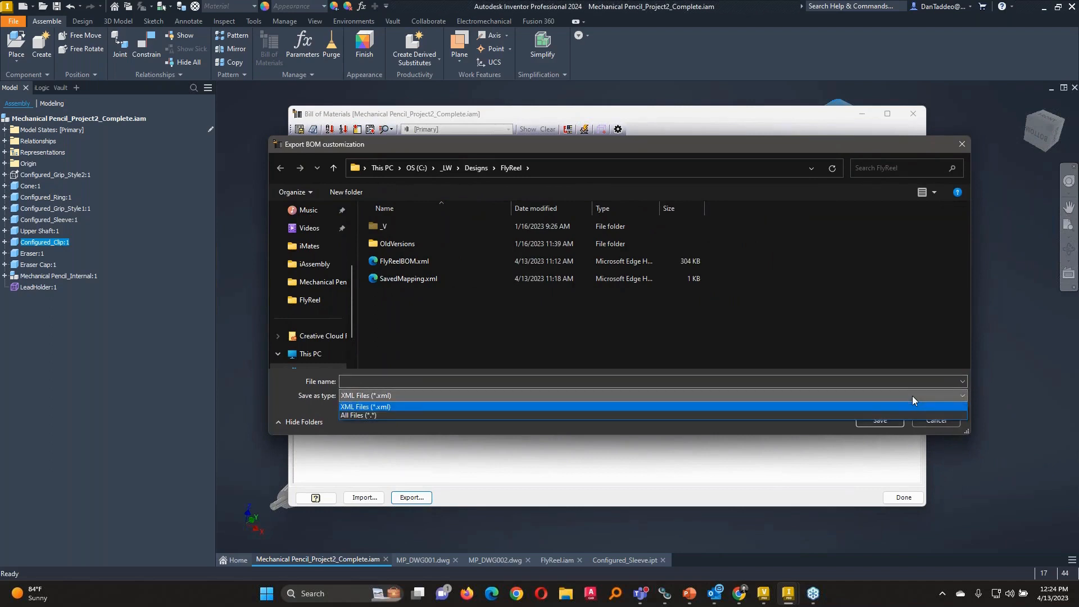
{"action": "left_click", "coordinate": [441, 415]}
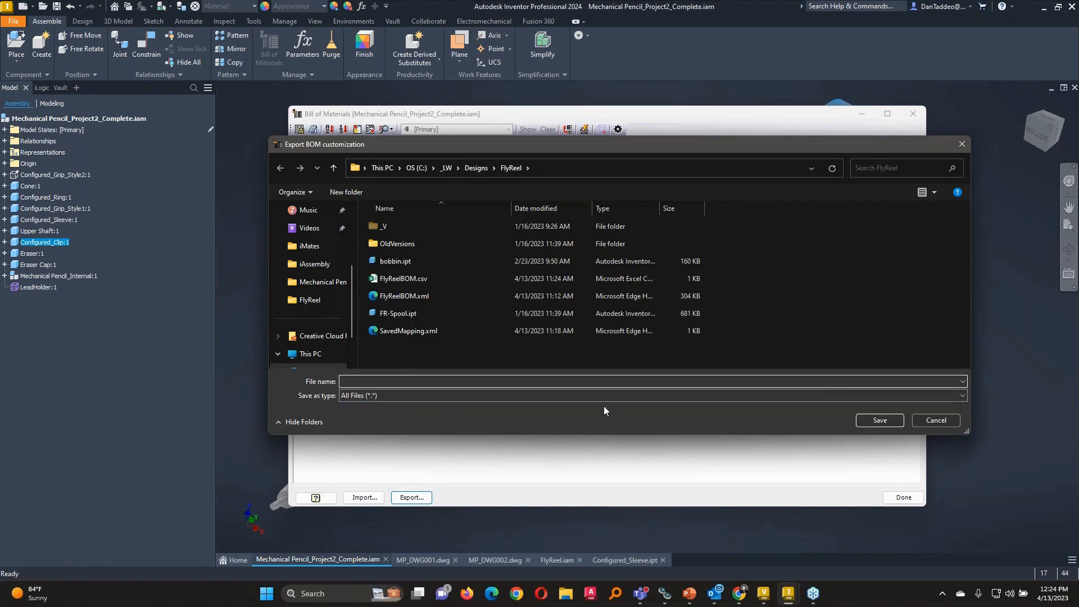
{"action": "left_click", "coordinate": [962, 145]}
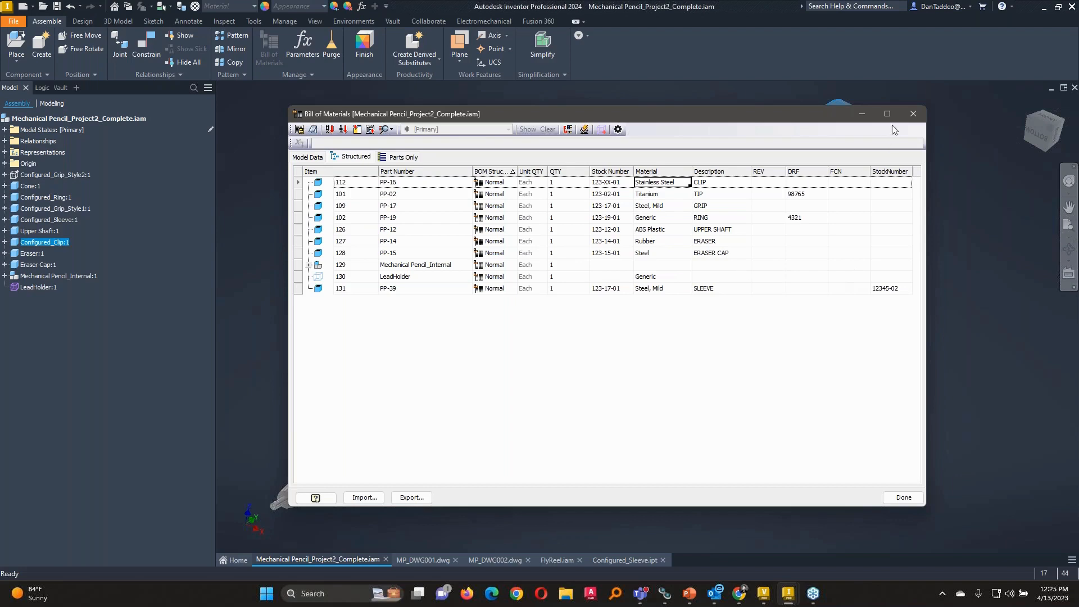
{"action": "left_click", "coordinate": [913, 115]}
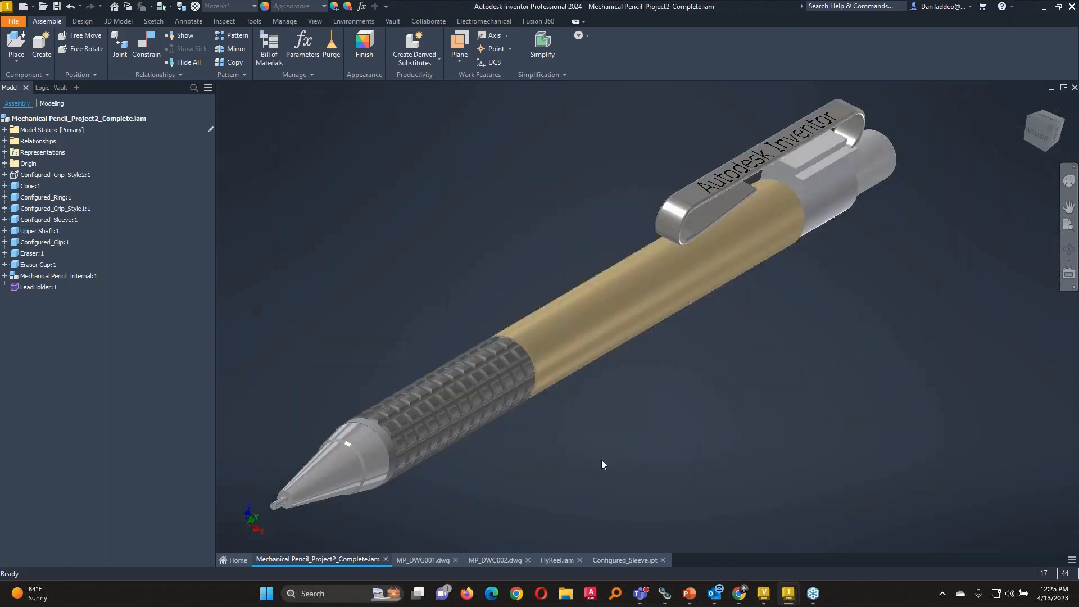
- In the MP_DWG001.dwg drawing, place a structured parts list from the middle pencil view in the sheet's upper-right area
{"action": "left_click", "coordinate": [430, 561]}
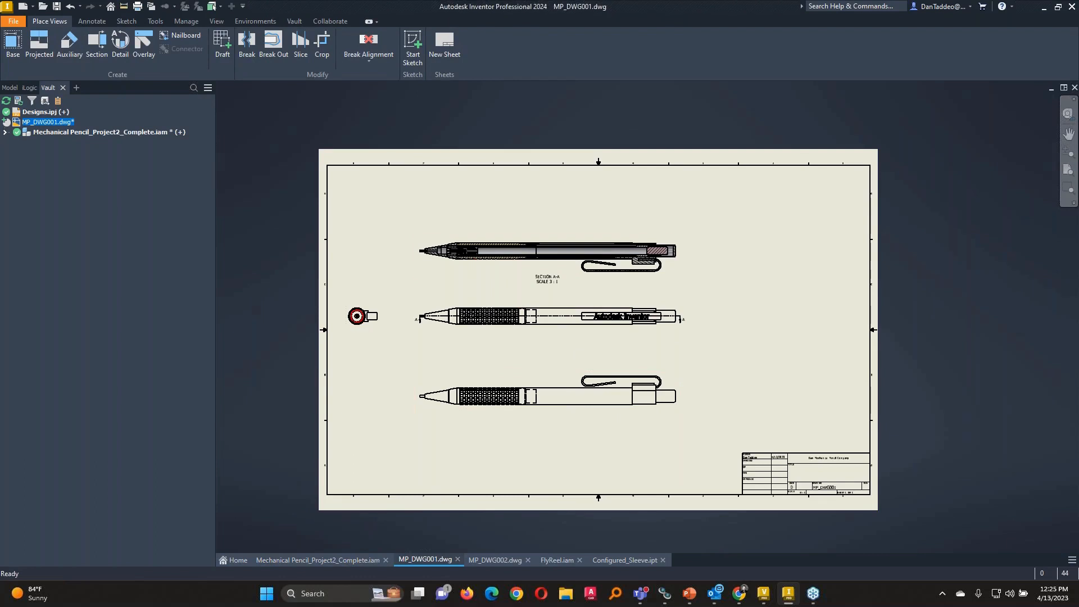
{"action": "middle_click_drag", "start_coordinate": [727, 360], "coordinate": [665, 335]}
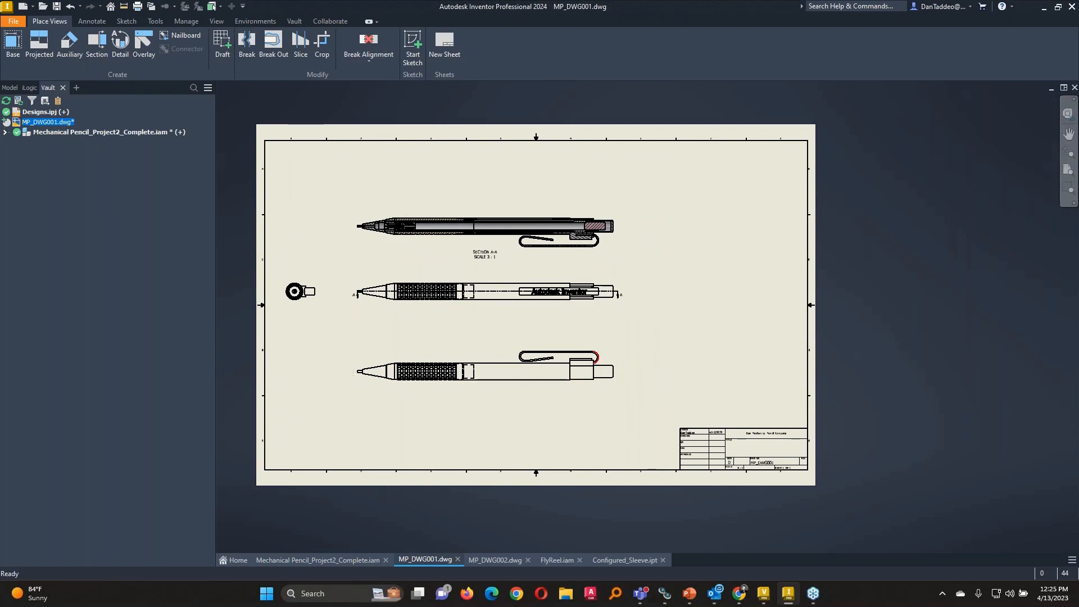
{"action": "middle_click_drag", "start_coordinate": [619, 357], "coordinate": [646, 365]}
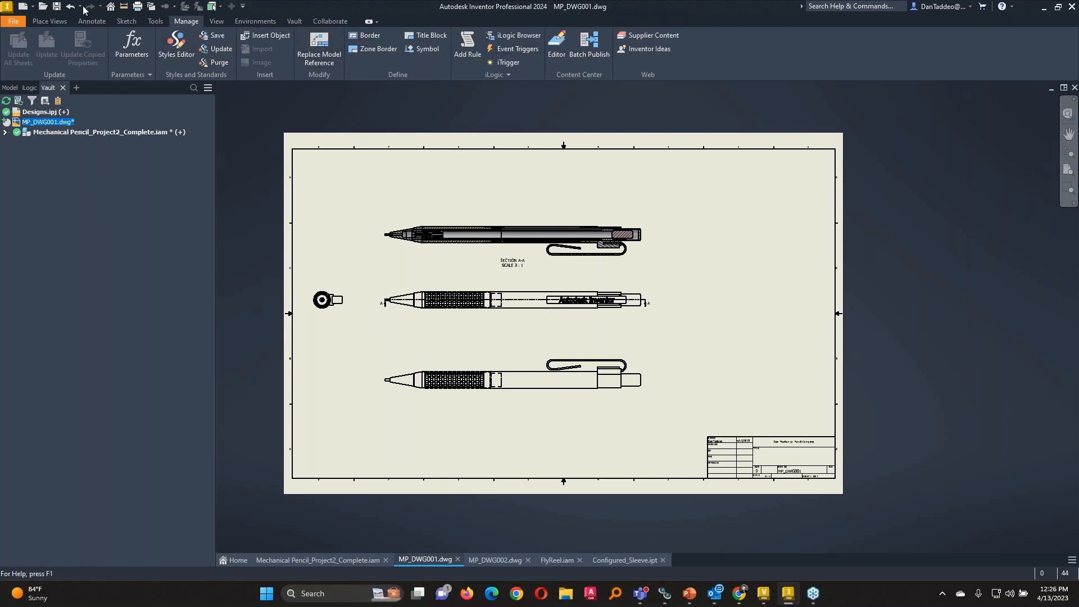
{"action": "left_click", "coordinate": [92, 20]}
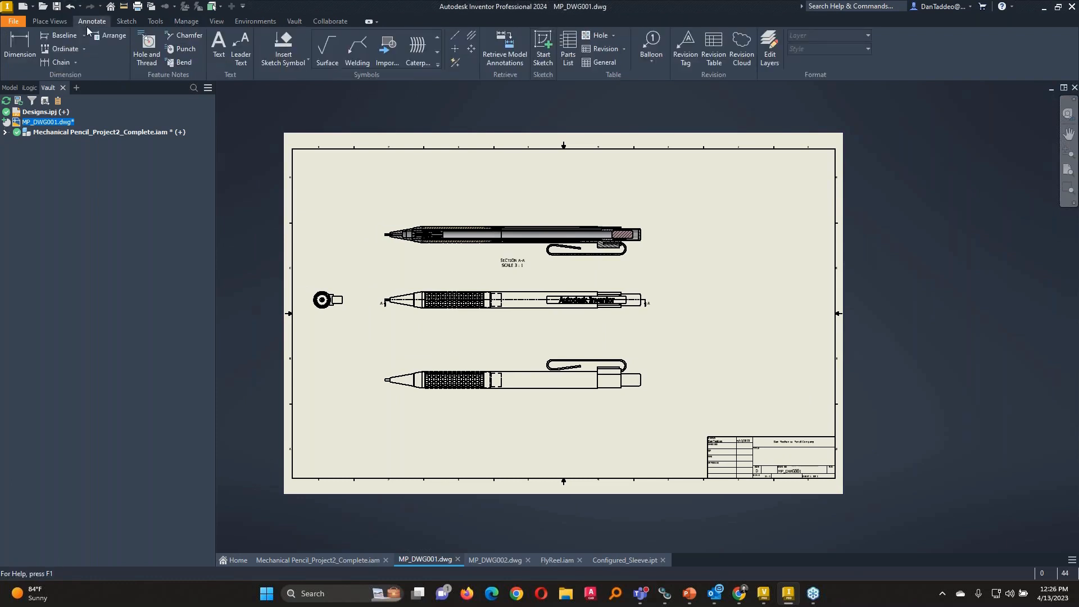
{"action": "left_click", "coordinate": [568, 47]}
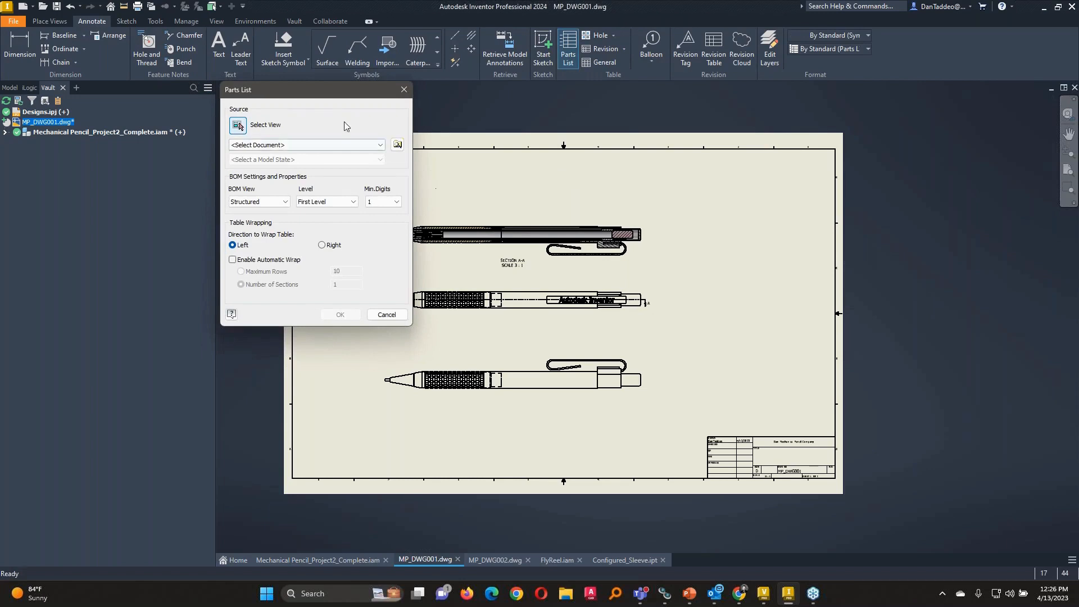
{"action": "mouse_move", "coordinate": [320, 96]}
{"action": "left_mouse_down"}
{"action": "mouse_move", "coordinate": [364, 103]}
{"action": "mouse_move", "coordinate": [177, 96]}
{"action": "left_mouse_up"}
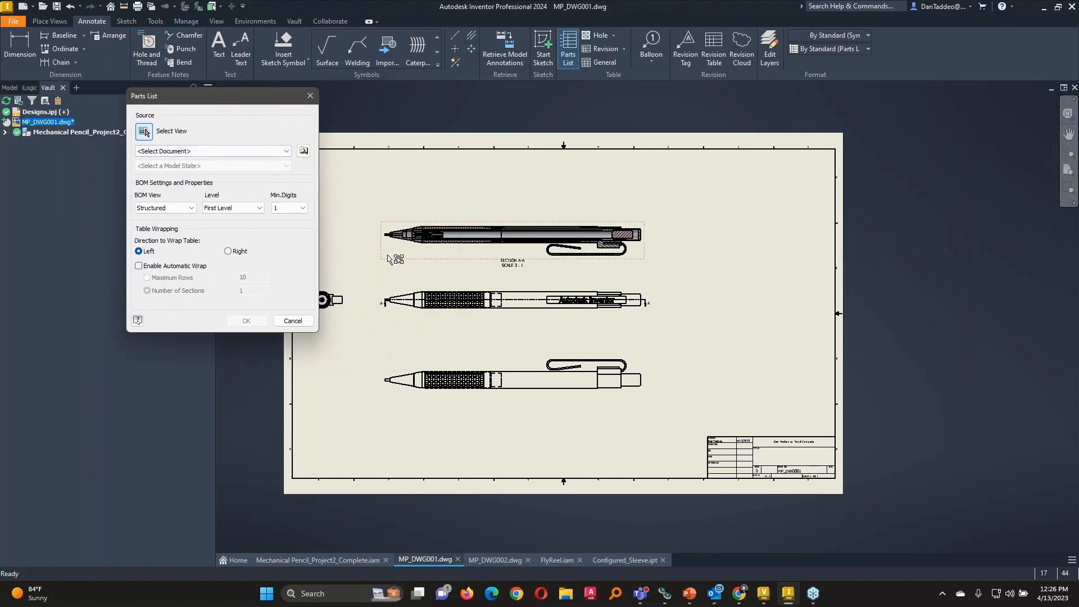
{"action": "left_click", "coordinate": [398, 309]}
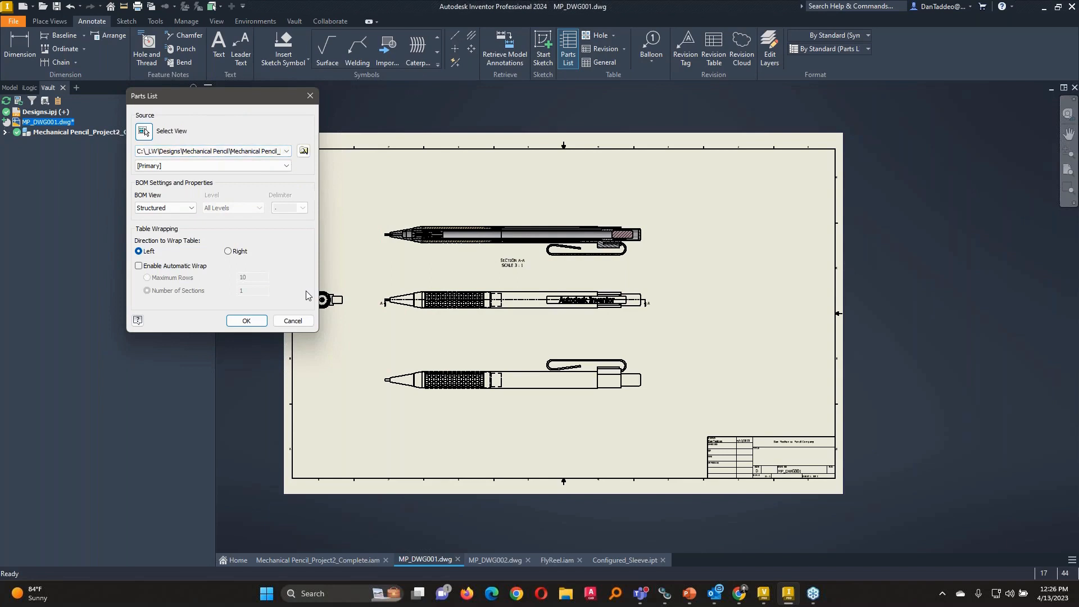
{"action": "left_click", "coordinate": [183, 212]}
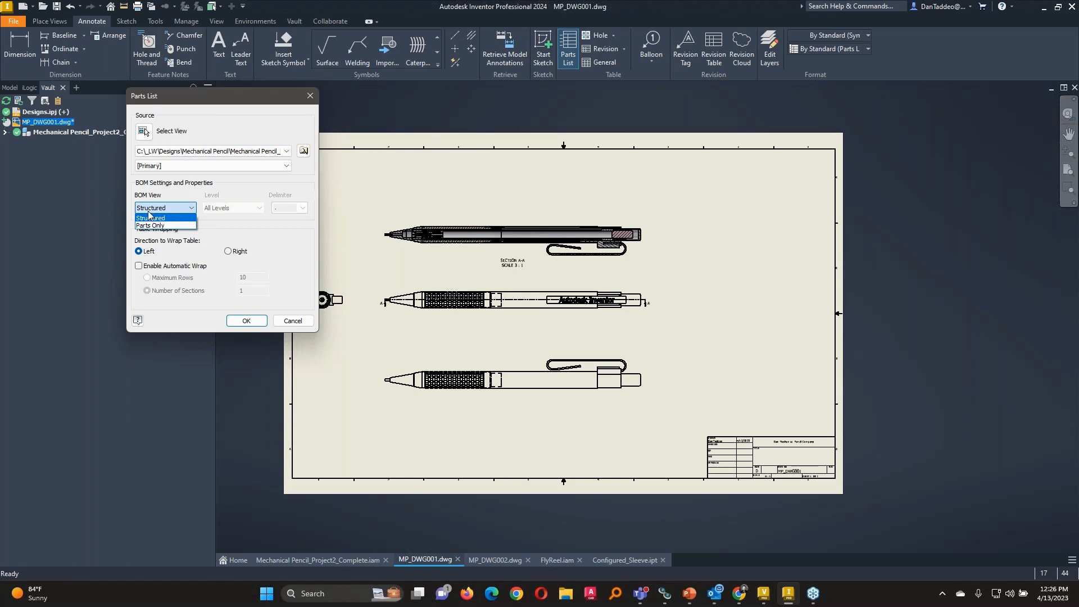
{"action": "left_click", "coordinate": [221, 218]}
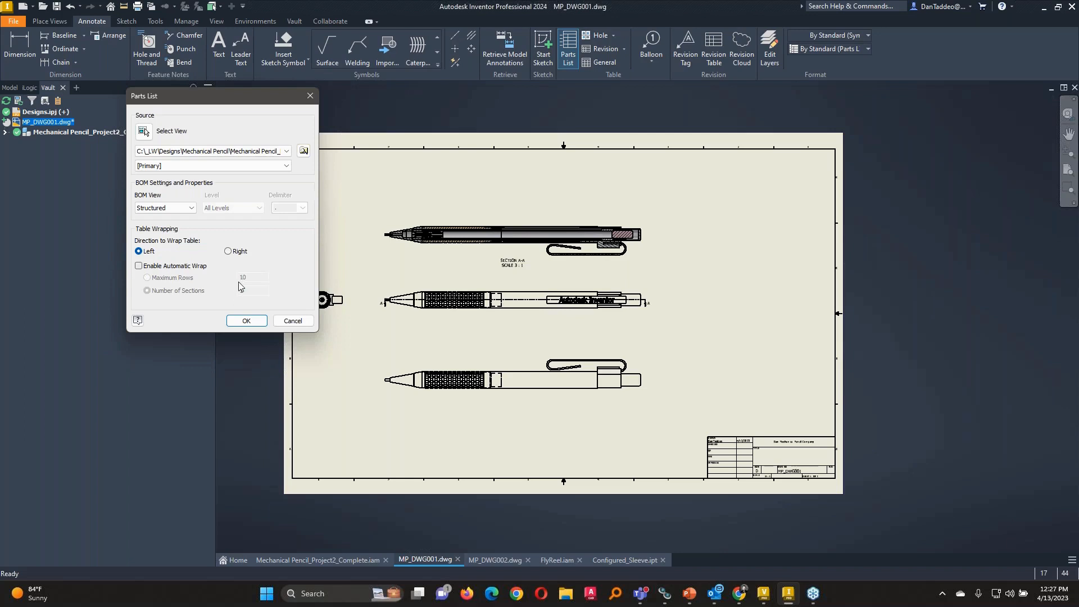
{"action": "left_click", "coordinate": [246, 321]}
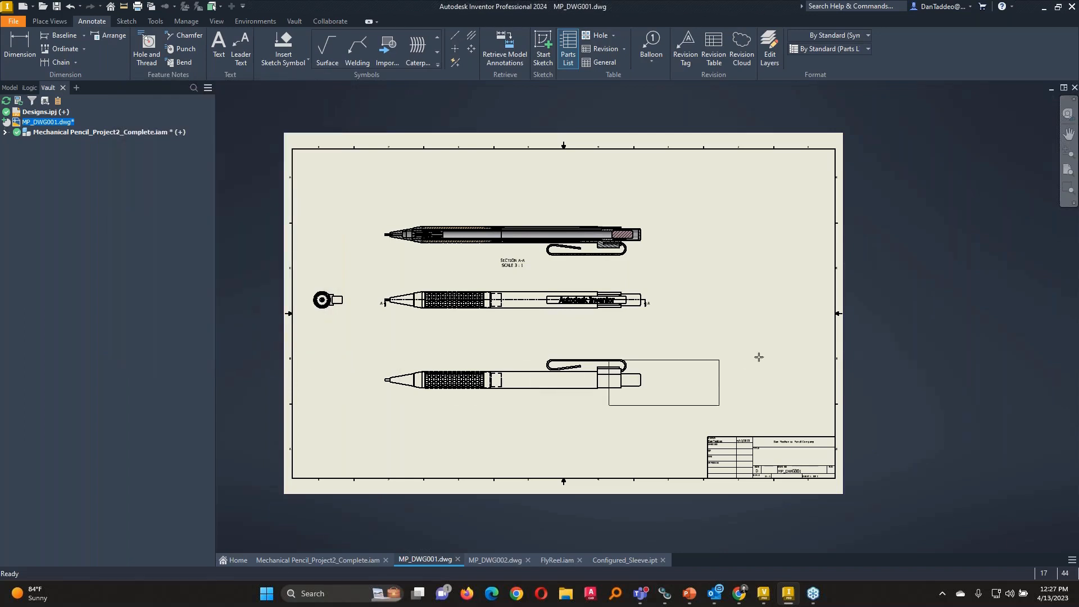
{"action": "left_click", "coordinate": [811, 208]}
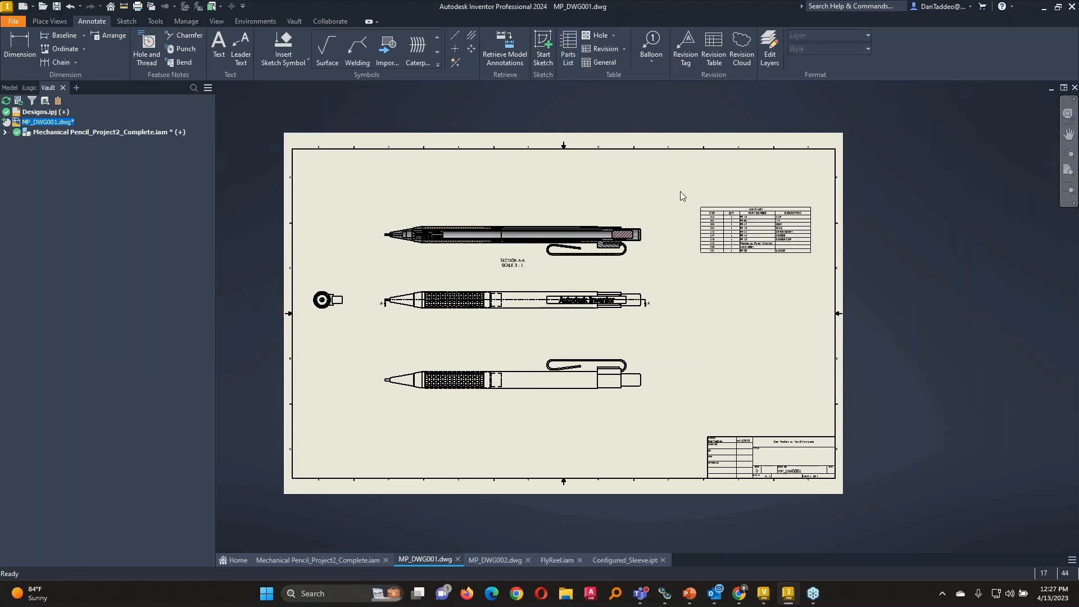
- Place a second parts list from the middle pencil view below the first one on the sheet
{"action": "left_click", "coordinate": [731, 210]}
{"action": "left_click", "coordinate": [568, 53]}
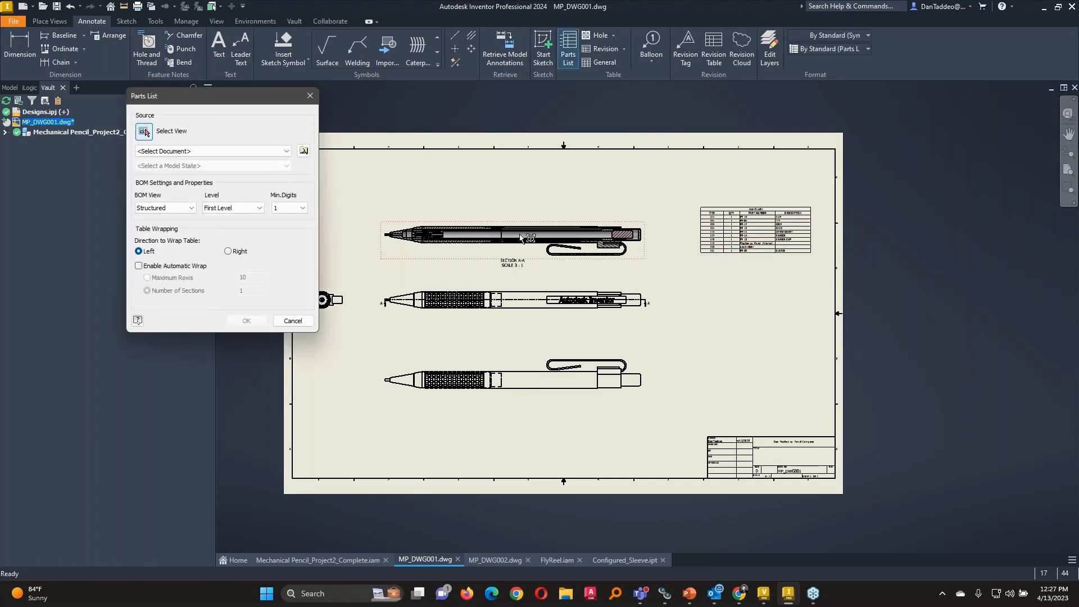
{"action": "left_click", "coordinate": [551, 305]}
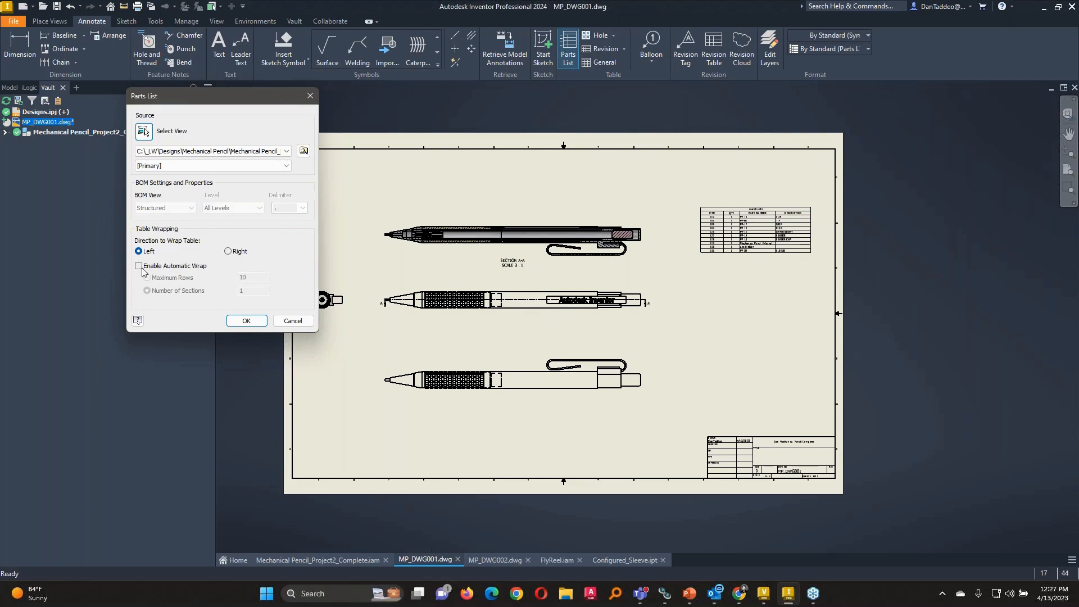
{"action": "left_click", "coordinate": [246, 320]}
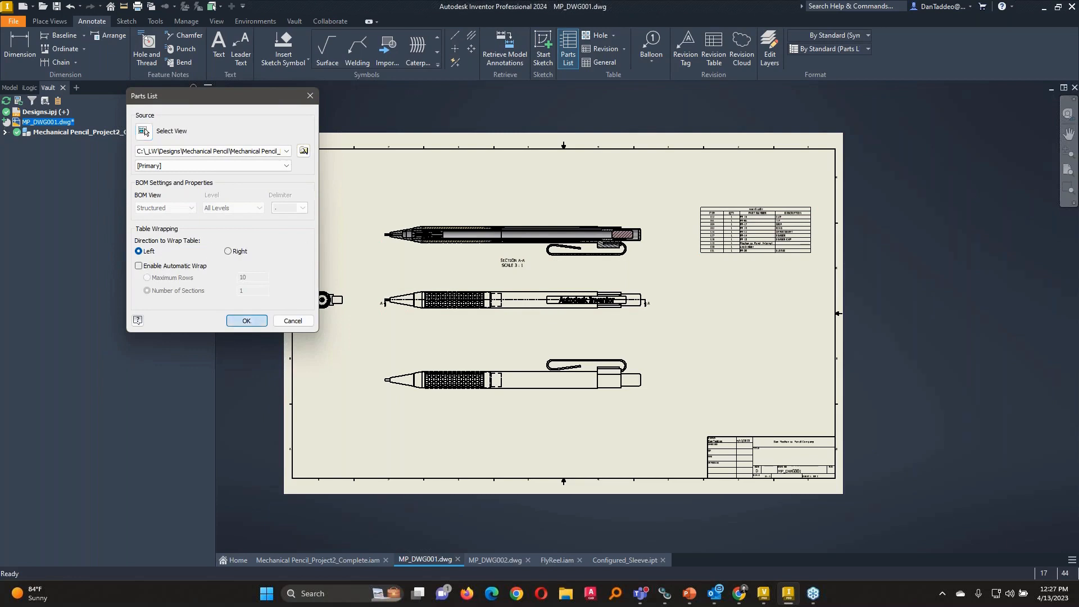
{"action": "left_click", "coordinate": [807, 302]}
- Edit the upper parts list to move the ITEM column after DESCRIPTION as the last column and apply the change
{"action": "scroll", "coordinate": [833, 337], "scroll_direction": "up", "scroll_amount": 3}
{"action": "scroll", "coordinate": [831, 333], "scroll_direction": "down", "scroll_amount": 7}
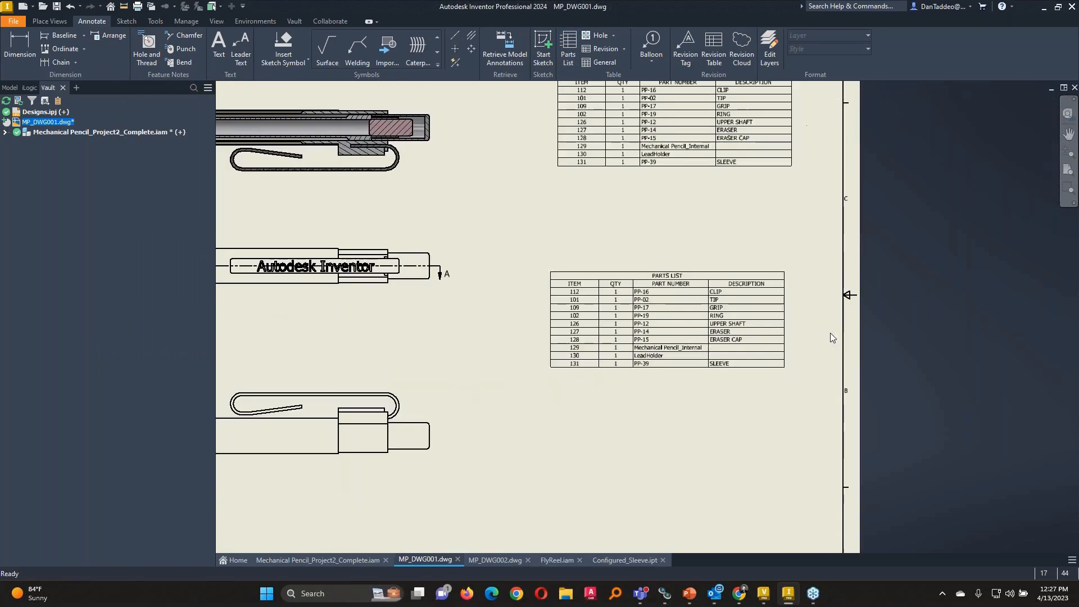
{"action": "middle_click_drag", "start_coordinate": [808, 255], "coordinate": [778, 314]}
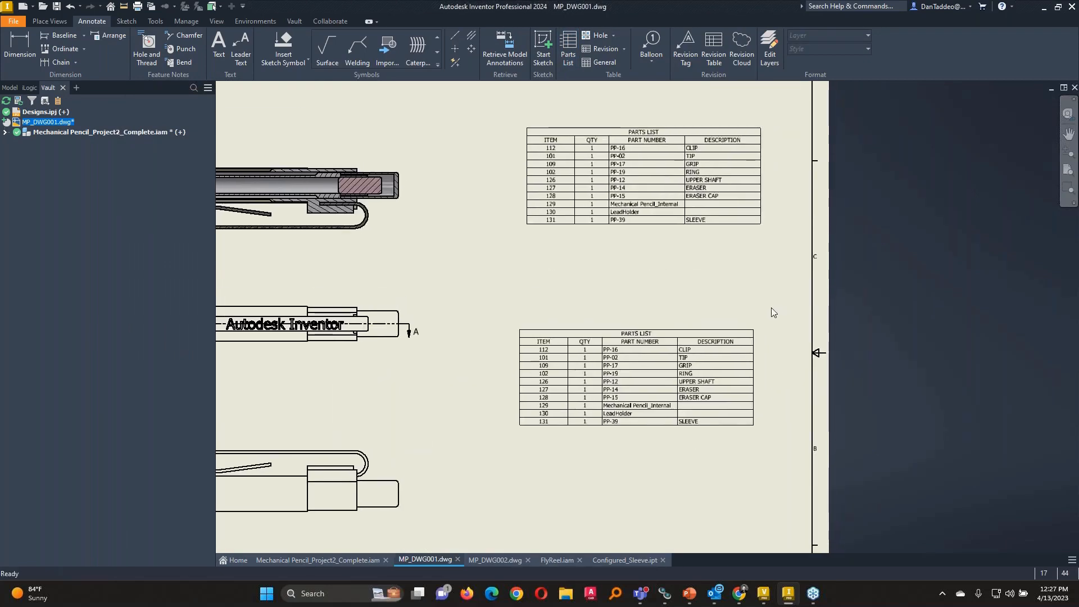
{"action": "left_click", "coordinate": [699, 194]}
{"action": "double_click", "coordinate": [719, 216]}
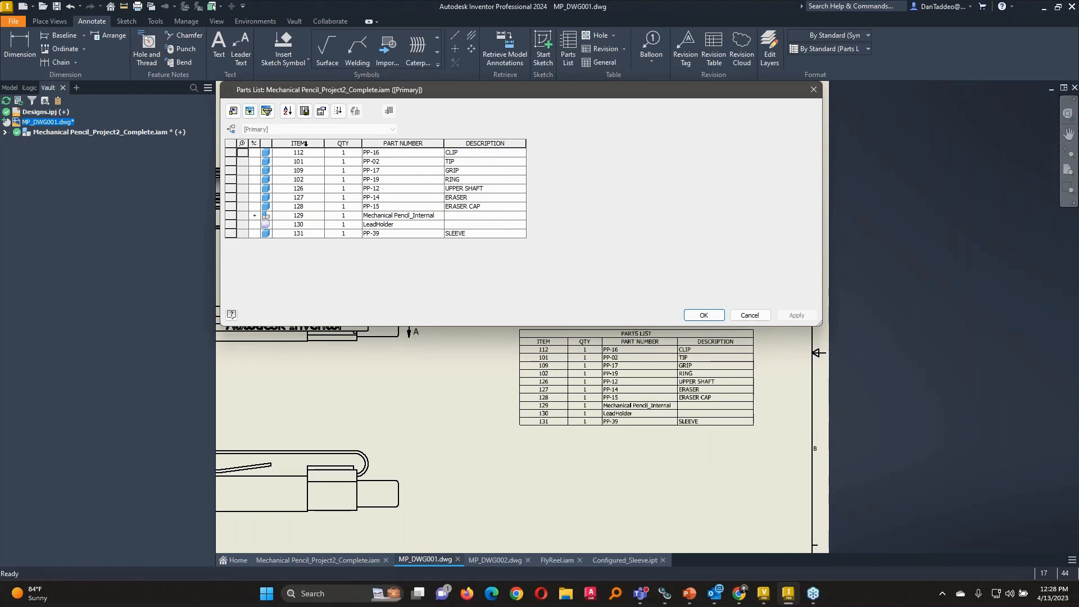
{"action": "left_click_drag", "start_coordinate": [303, 144], "coordinate": [530, 141]}
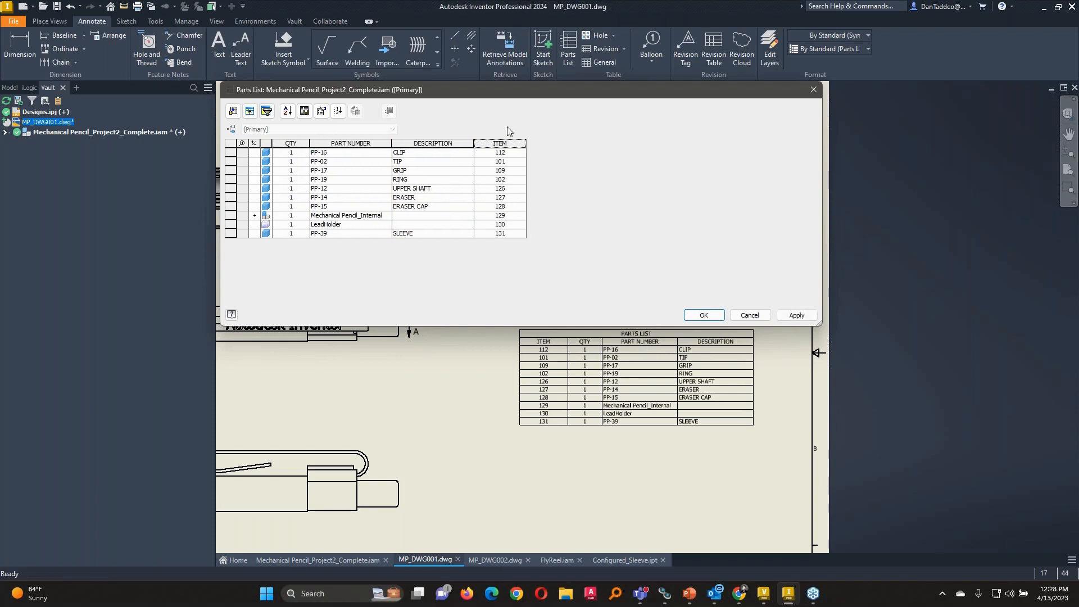
{"action": "left_click", "coordinate": [795, 315]}
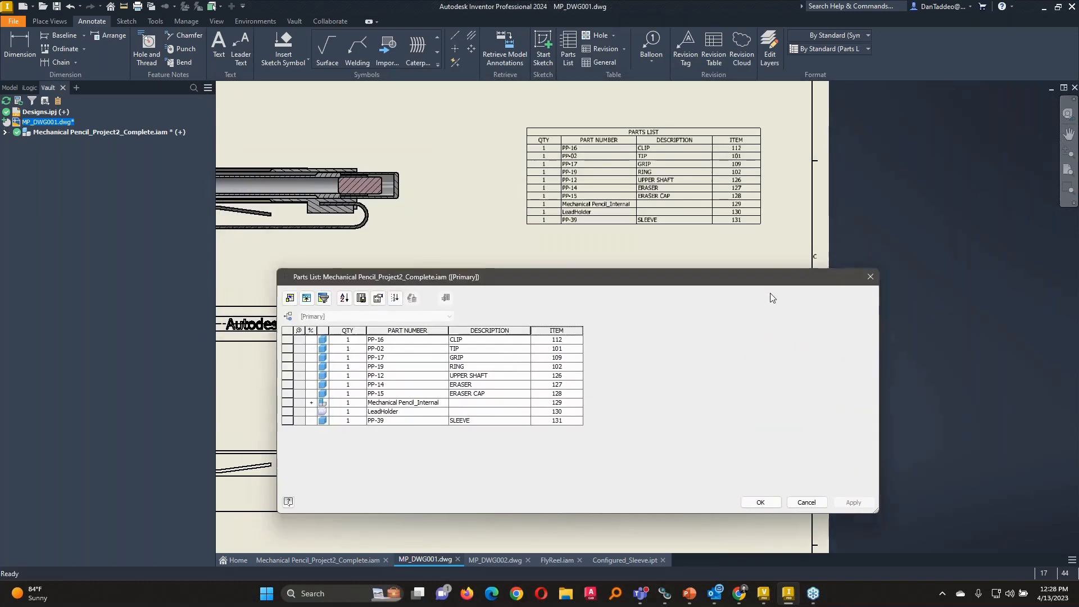
{"action": "left_click_drag", "start_coordinate": [758, 276], "coordinate": [788, 324]}
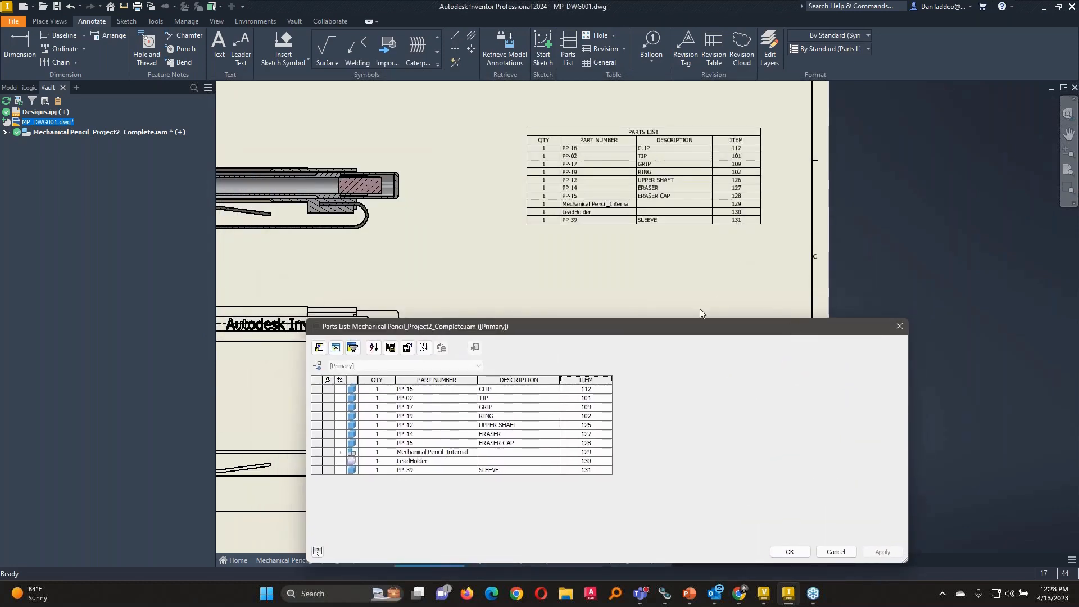
{"action": "mouse_move", "coordinate": [699, 326]}
{"action": "left_mouse_down"}
{"action": "mouse_move", "coordinate": [556, 229]}
{"action": "mouse_move", "coordinate": [403, 44]}
{"action": "left_mouse_up"}
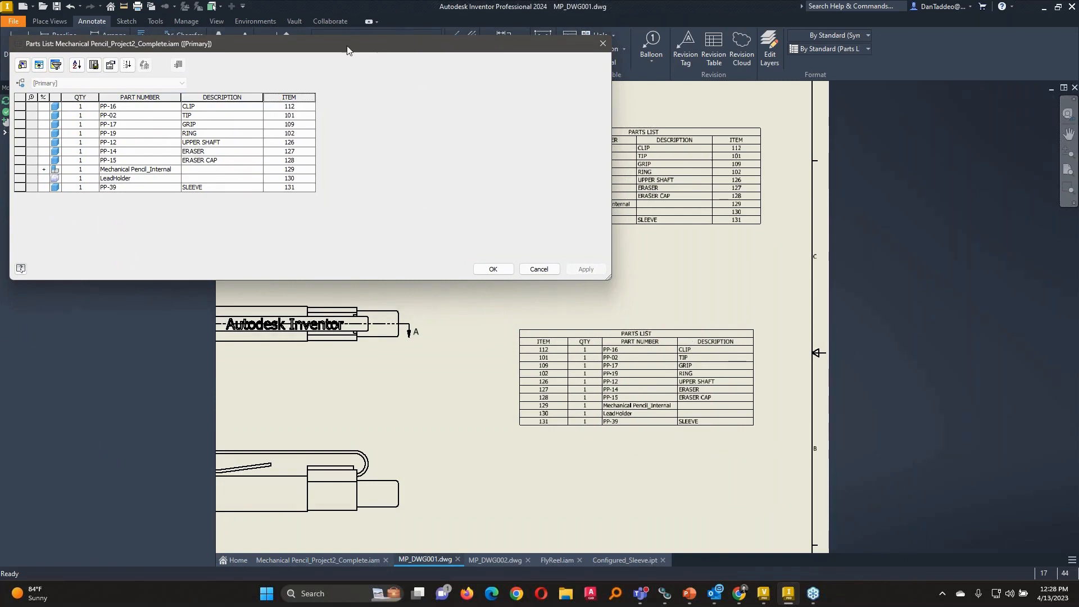
- Add a MATERIAL column to the upper parts list, placed between DESCRIPTION and ITEM
{"action": "left_click_drag", "start_coordinate": [347, 50], "coordinate": [592, 52]}
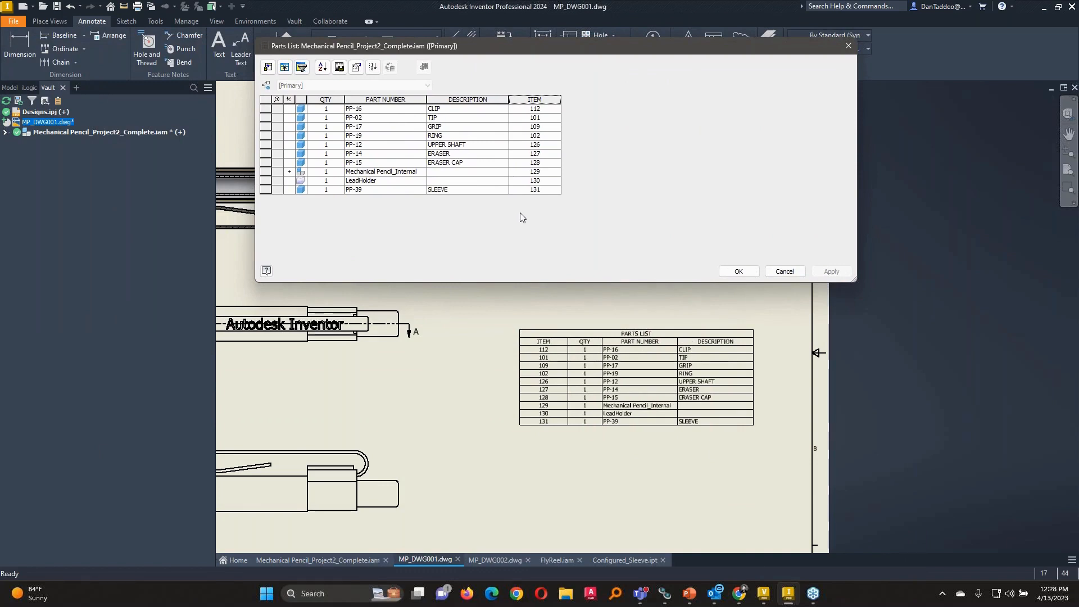
{"action": "right_click", "coordinate": [495, 99]}
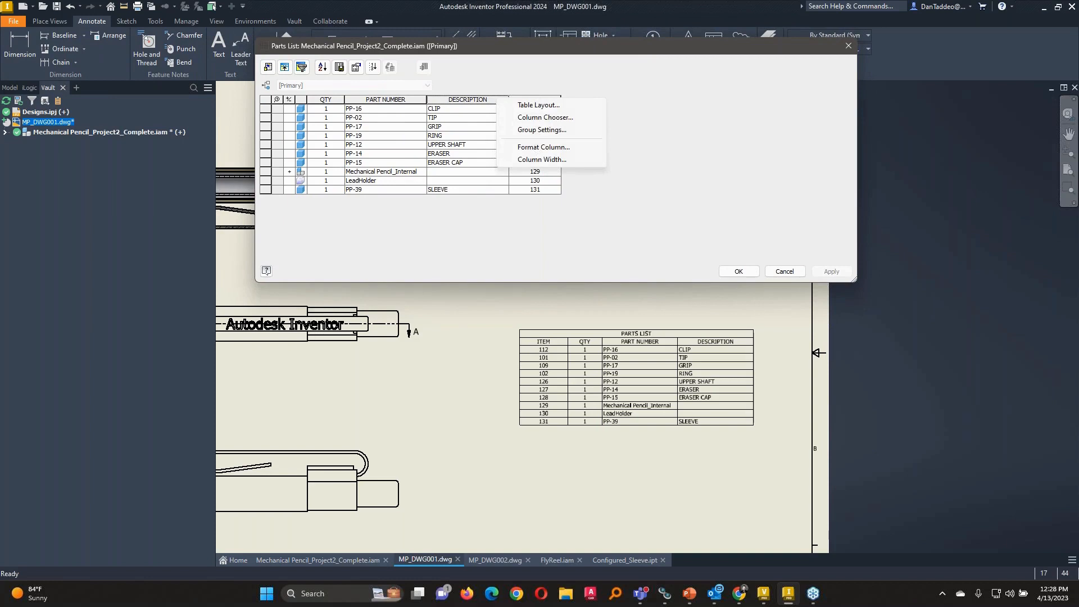
{"action": "left_click", "coordinate": [543, 117]}
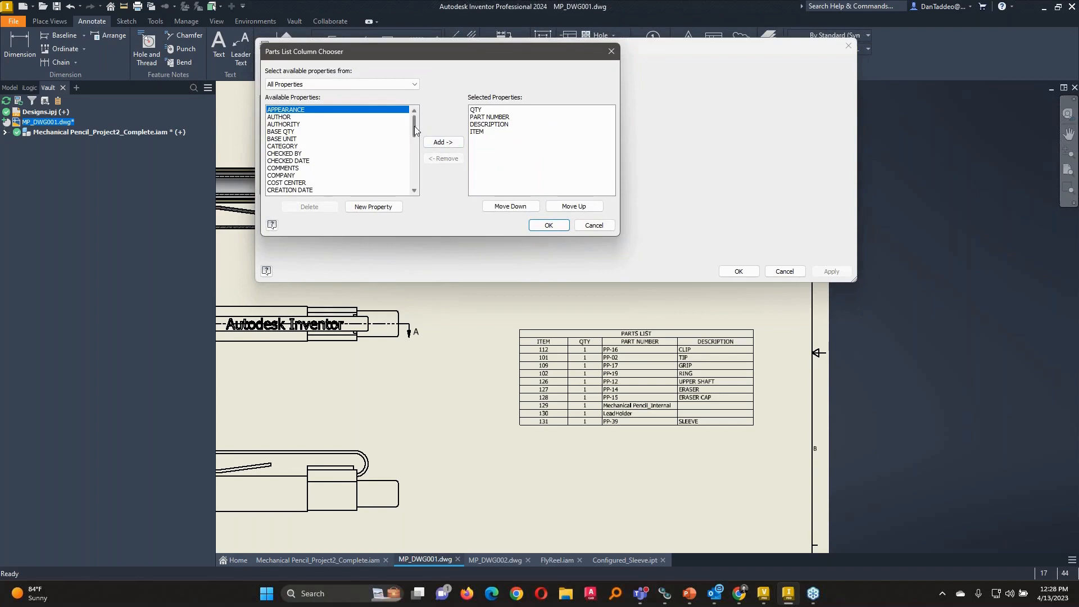
{"action": "left_click_drag", "start_coordinate": [414, 126], "coordinate": [414, 163]}
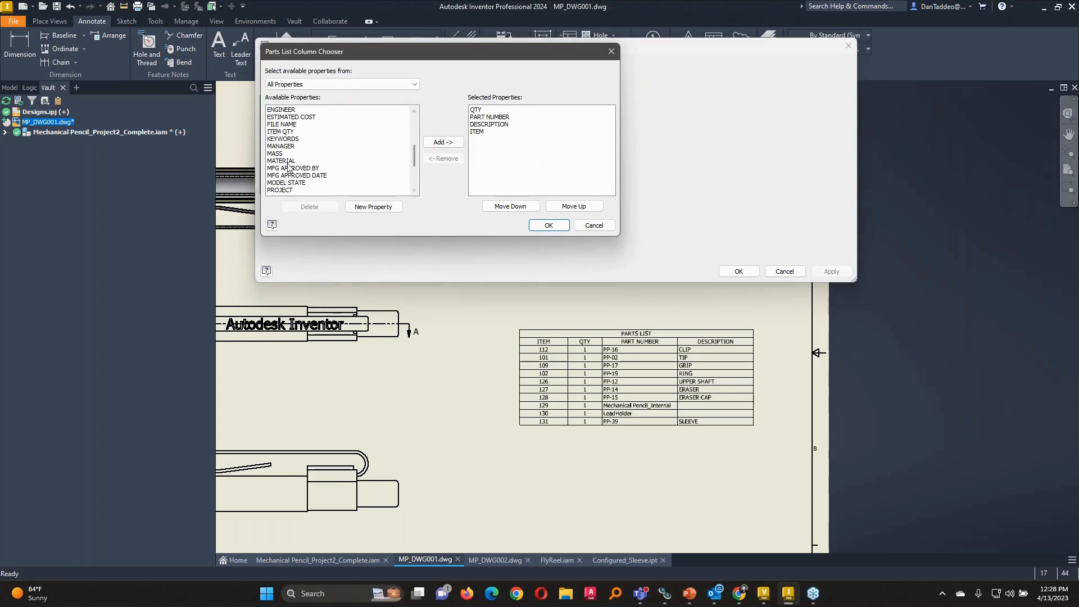
{"action": "left_click", "coordinate": [292, 162]}
{"action": "left_click", "coordinate": [455, 142]}
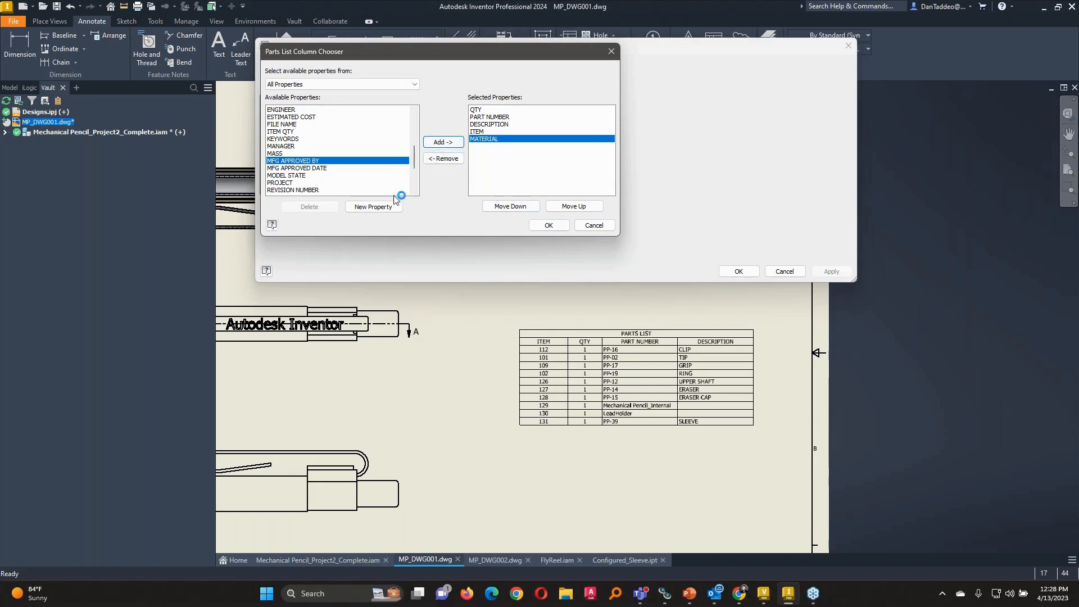
{"action": "left_click", "coordinate": [572, 207]}
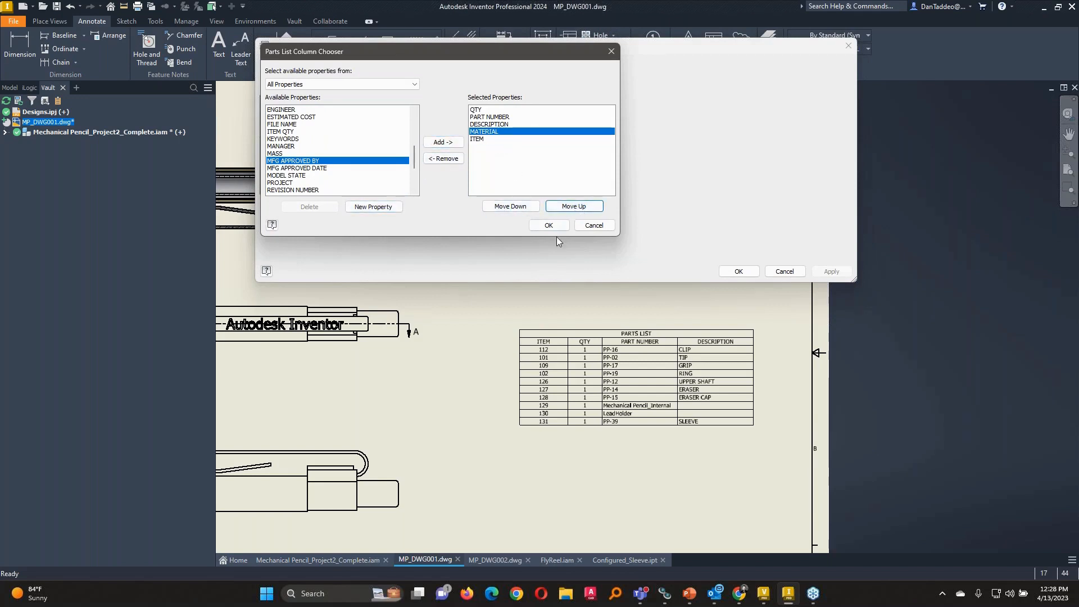
{"action": "left_click", "coordinate": [549, 225]}
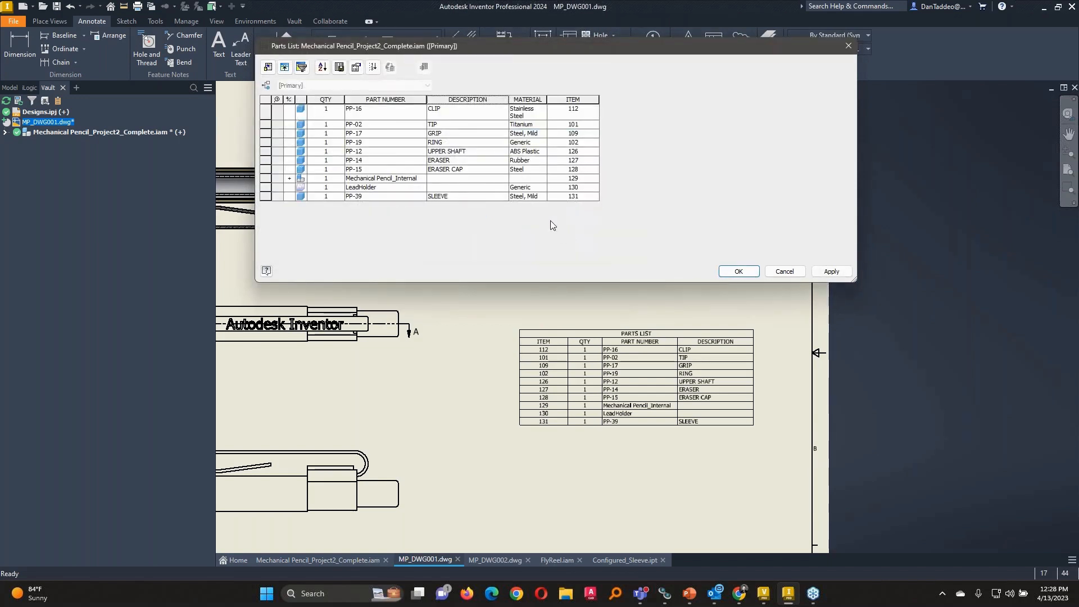
- Override the CLIP row's MATERIAL value with Steel in the upper parts list and accept the edit
{"action": "left_click", "coordinate": [534, 117]}
{"action": "left_click", "coordinate": [522, 116]}
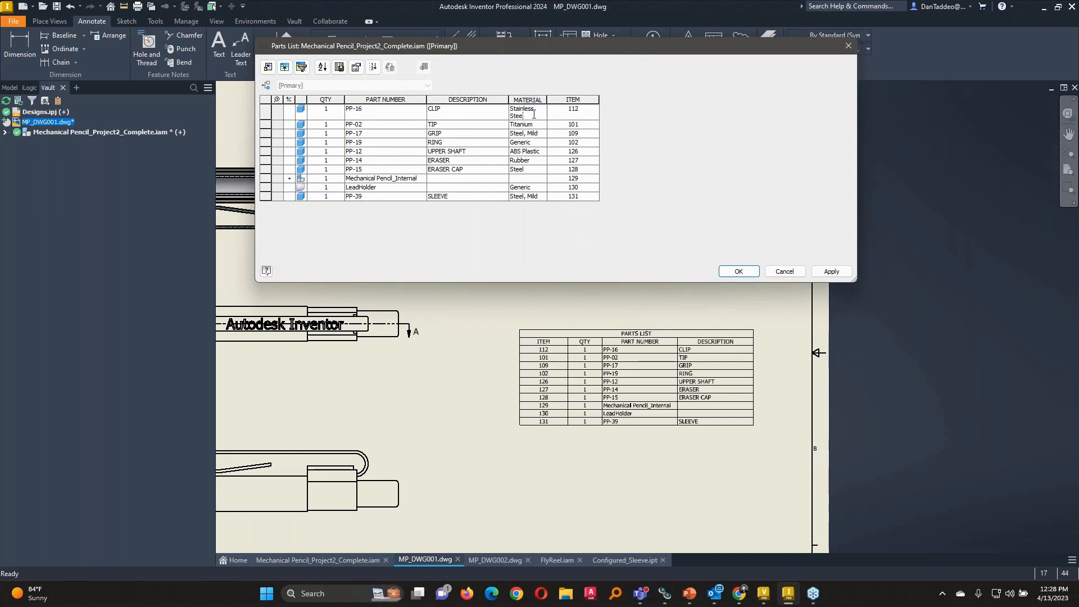
{"action": "left_click_drag", "start_coordinate": [534, 114], "coordinate": [505, 107]}
{"action": "type", "text": "S"}
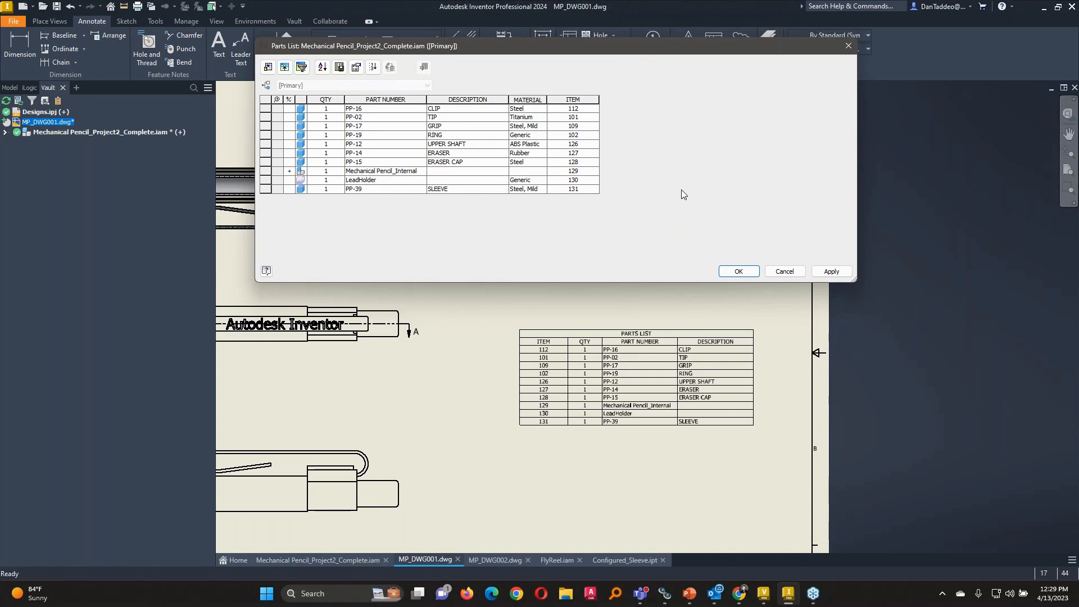
{"action": "key", "text": "Return"}
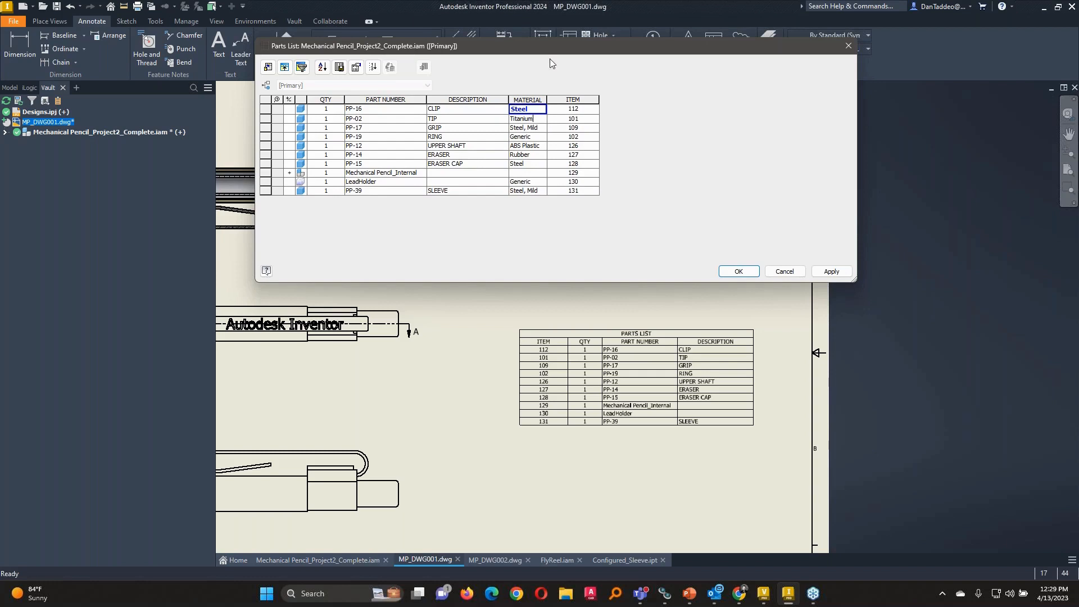
{"action": "left_click_drag", "start_coordinate": [558, 50], "coordinate": [586, 123]}
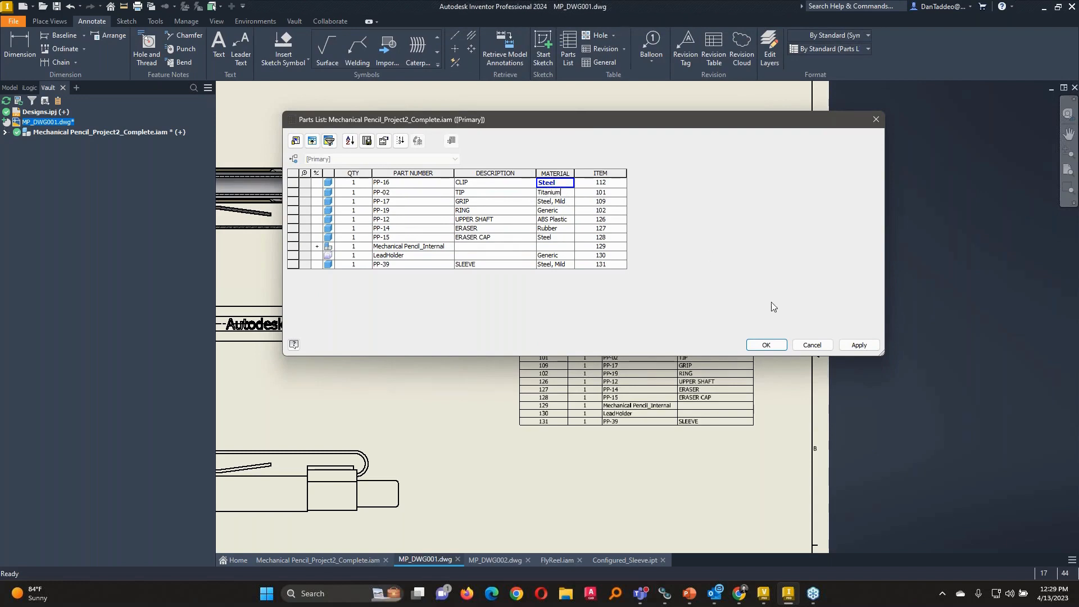
{"action": "left_click", "coordinate": [764, 344]}
- Reopen the upper parts list, clear the CLIP row's MATERIAL value and apply the change
{"action": "left_click", "coordinate": [686, 156]}
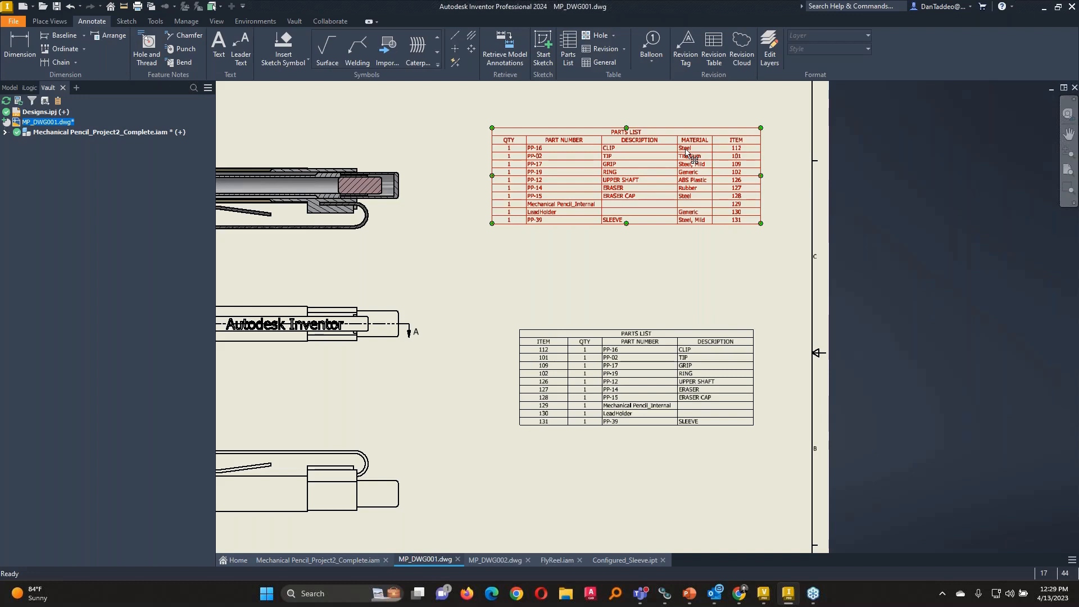
{"action": "double_click", "coordinate": [684, 150]}
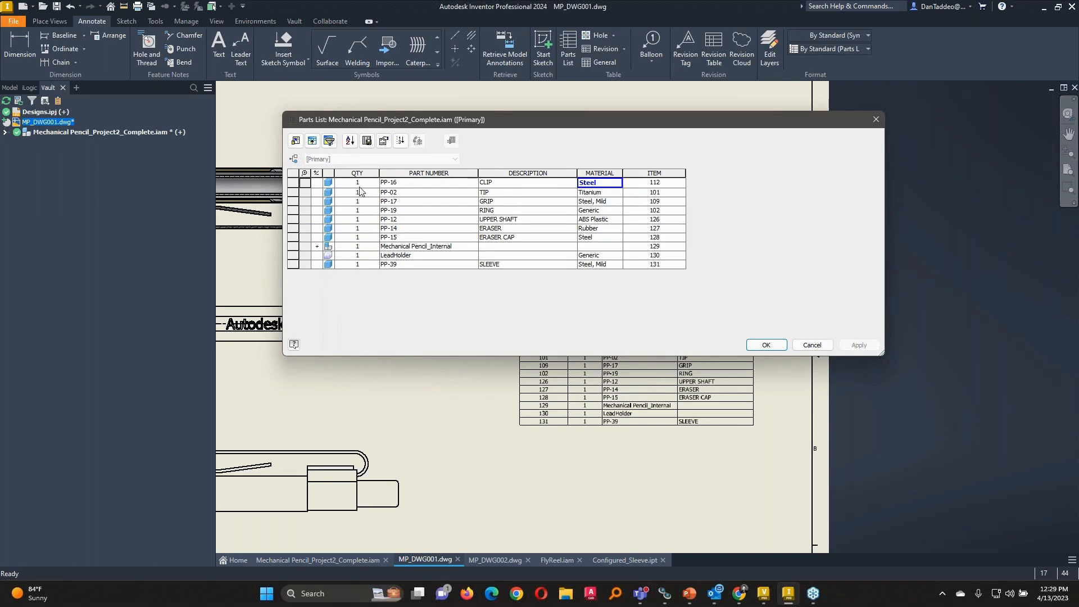
{"action": "left_click", "coordinate": [593, 185]}
{"action": "left_click_drag", "start_coordinate": [598, 182], "coordinate": [547, 181]}
{"action": "key", "text": "BackSpace"}
{"action": "left_click", "coordinate": [635, 204]}
{"action": "left_click", "coordinate": [561, 185]}
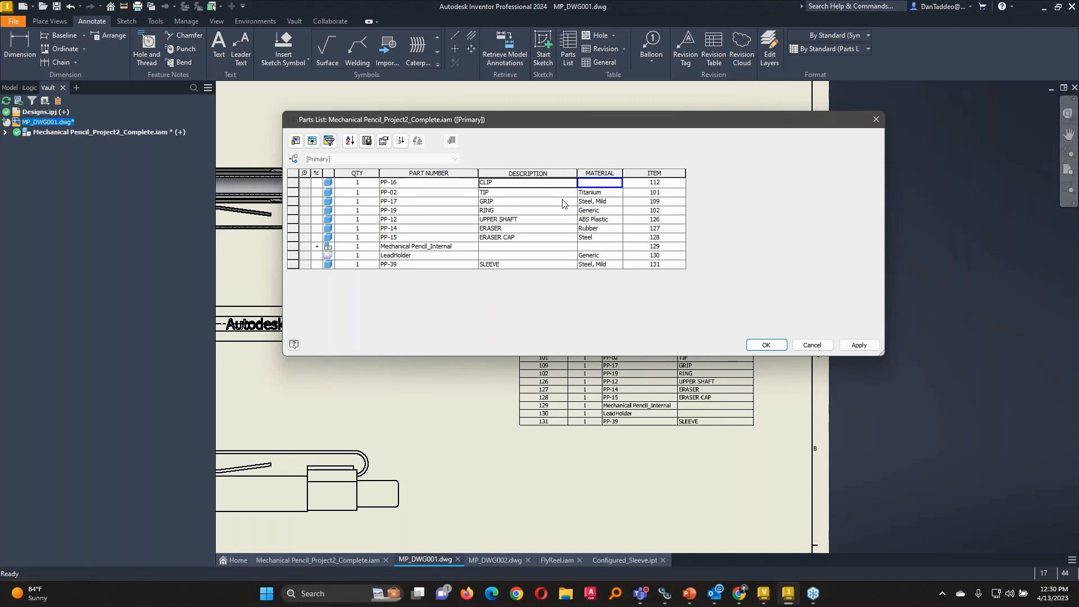
{"action": "left_click", "coordinate": [859, 344]}
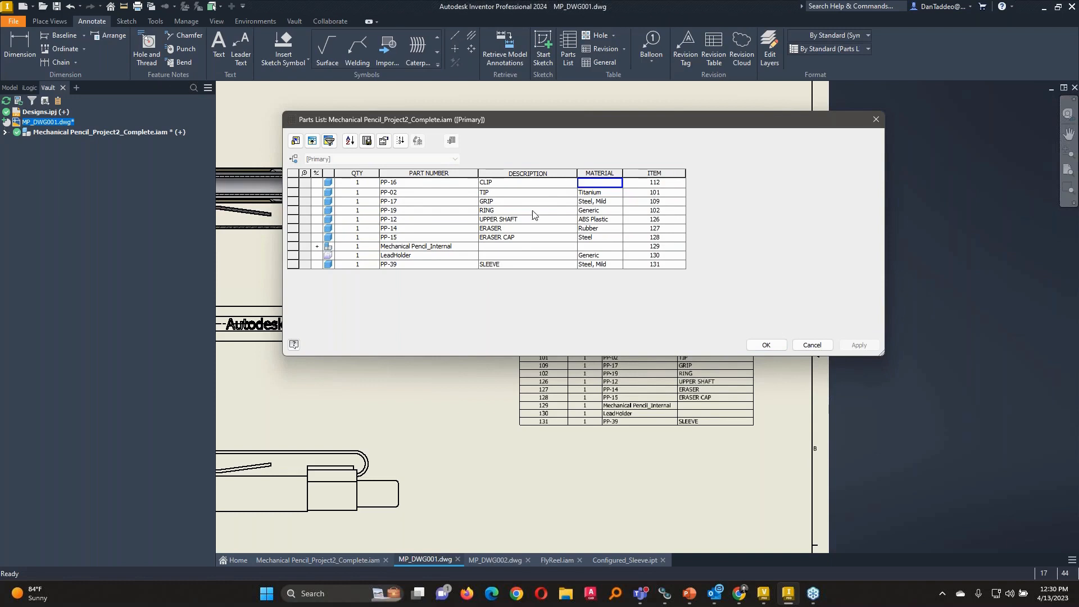
- Override the LeadHolder row's QTY with 2 in the upper parts list, apply it and finish editing
{"action": "left_click", "coordinate": [360, 255]}
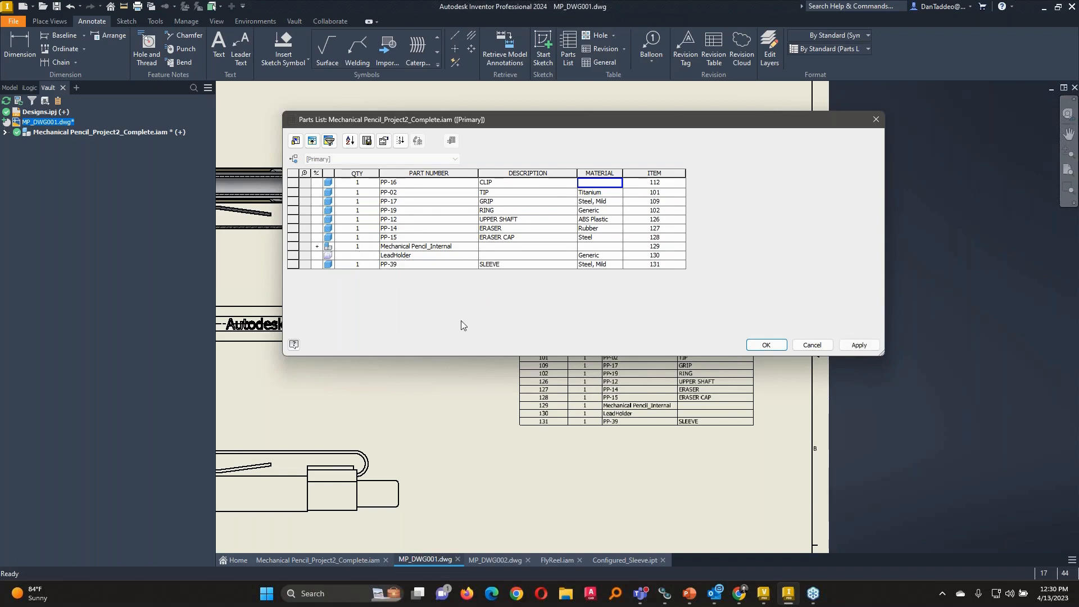
{"action": "left_click", "coordinate": [456, 257]}
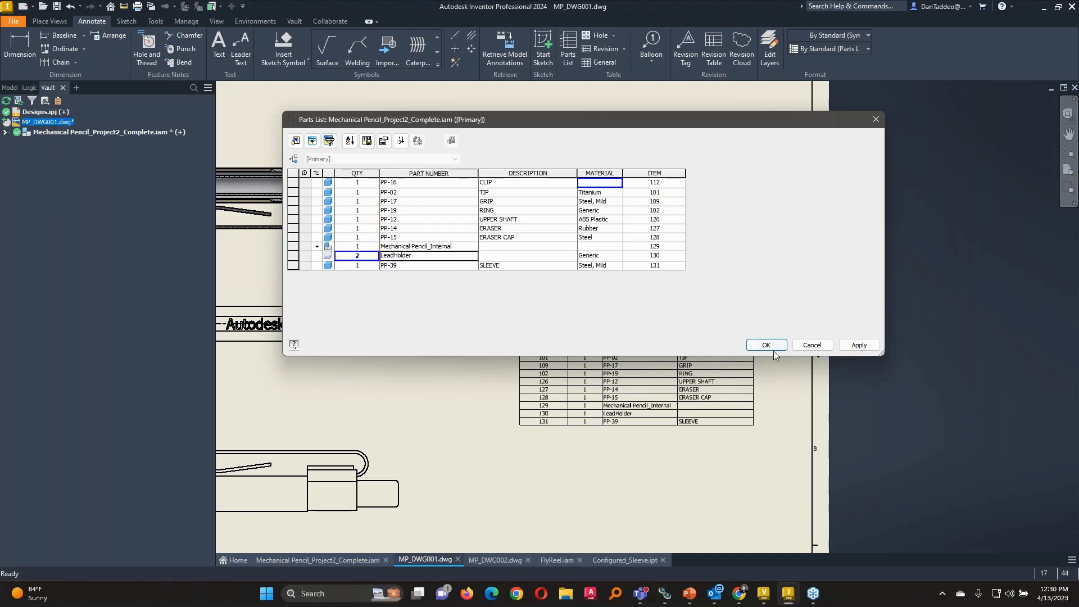
{"action": "left_click", "coordinate": [858, 347]}
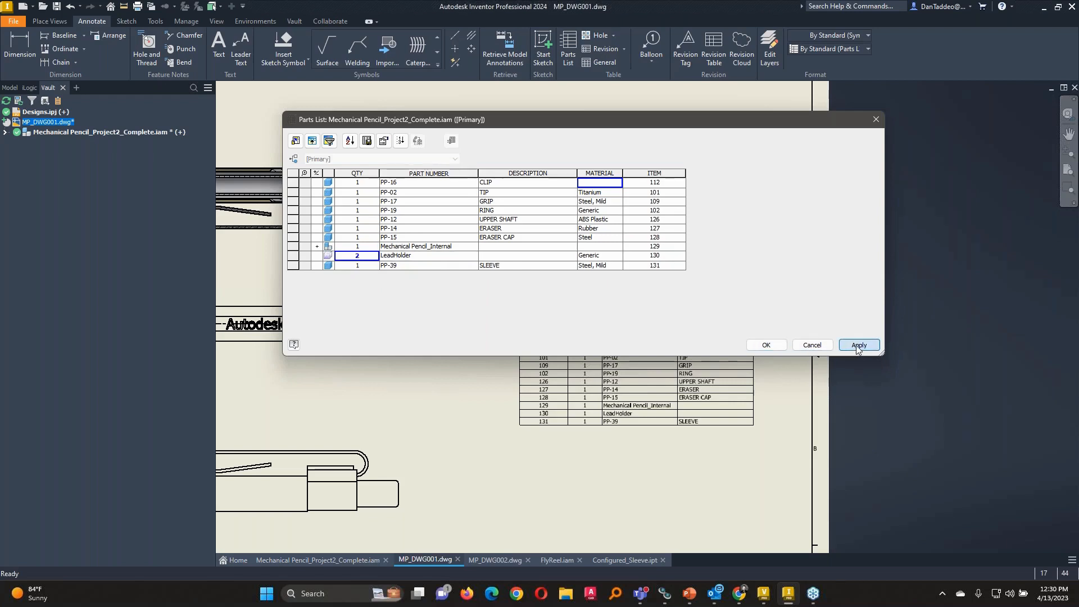
{"action": "left_click", "coordinate": [856, 345]}
{"action": "left_click", "coordinate": [766, 345]}
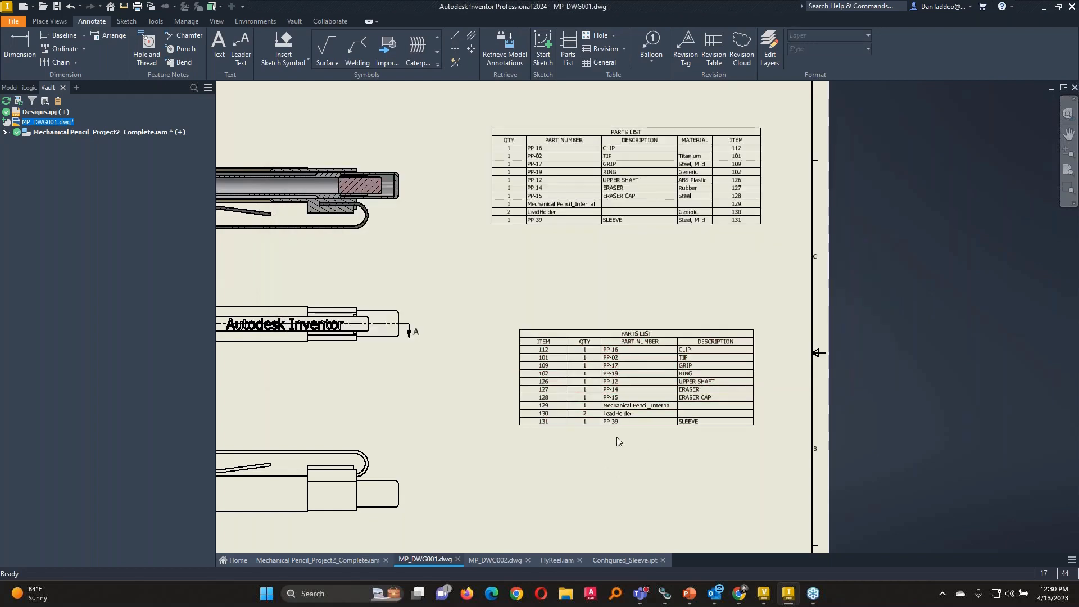
- Delete the lower parts list from the MP_DWG001.dwg sheet
{"action": "left_click", "coordinate": [641, 346]}
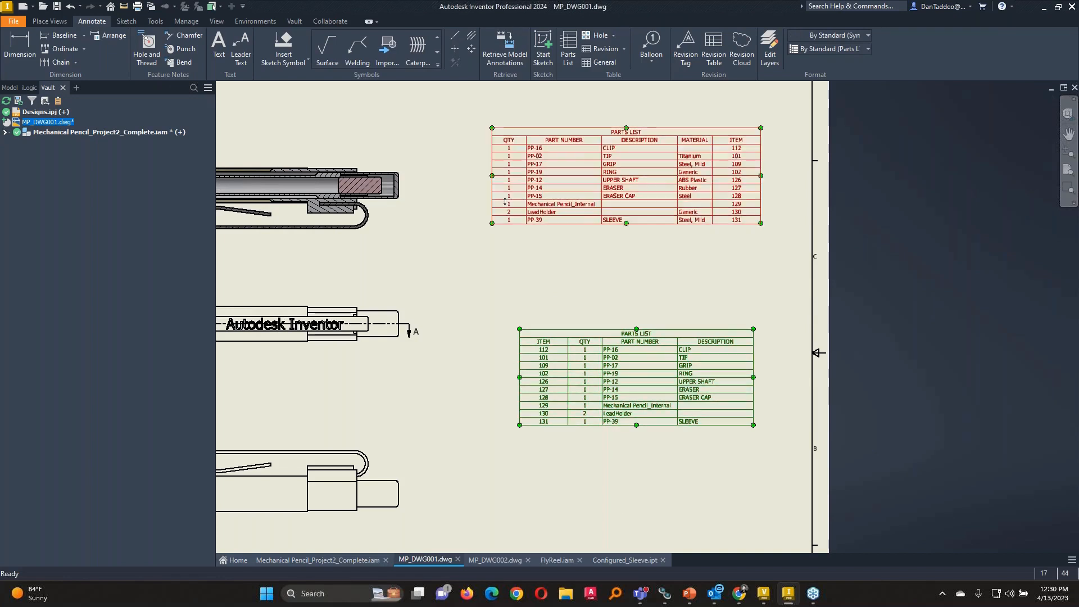
{"action": "key", "text": "Delete"}
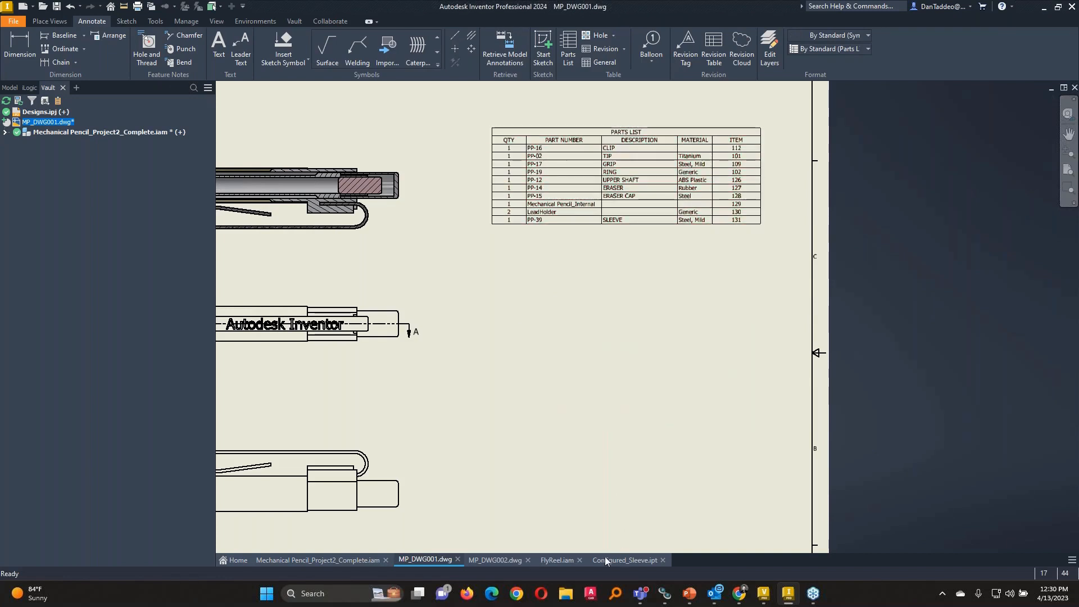
- In the MP_DWG002.dwg drawing, place a structured parts list from the horizontal pencil view directly above the title block
{"action": "left_click", "coordinate": [489, 560]}
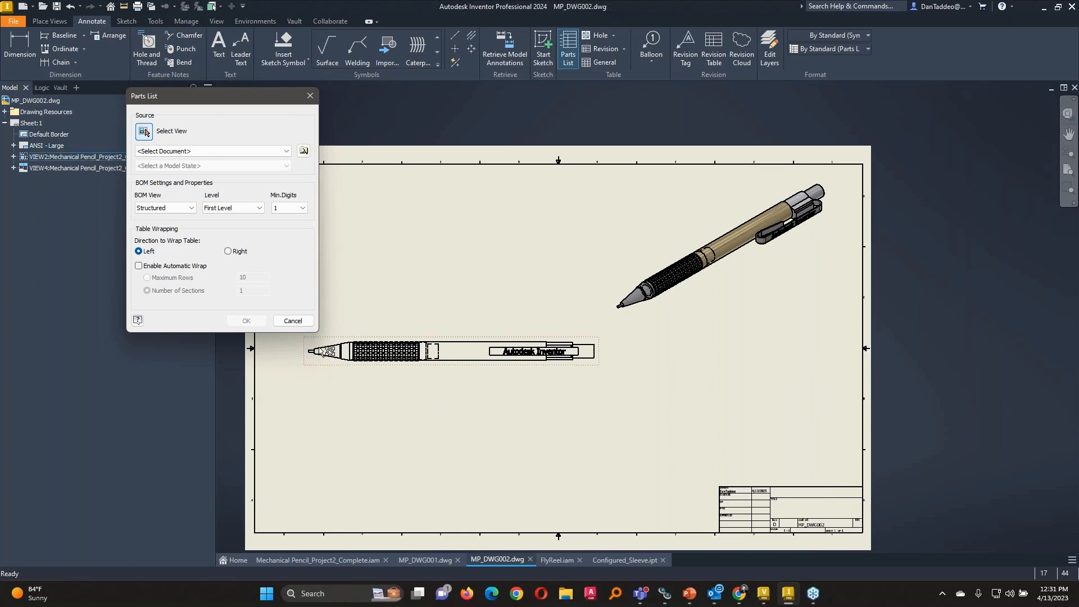
{"action": "left_click", "coordinate": [327, 337]}
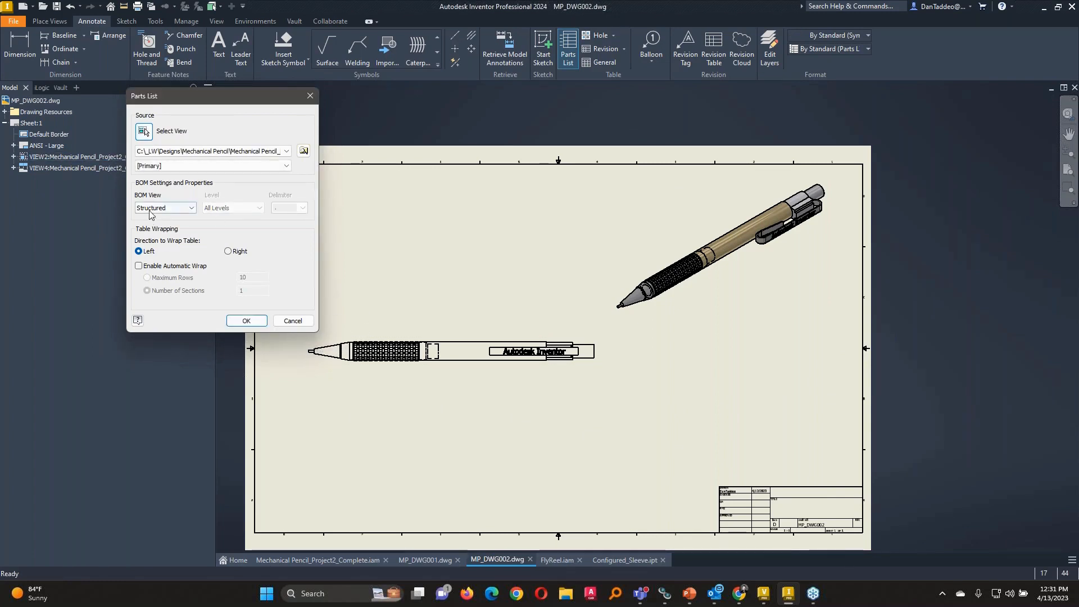
{"action": "left_click", "coordinate": [247, 321]}
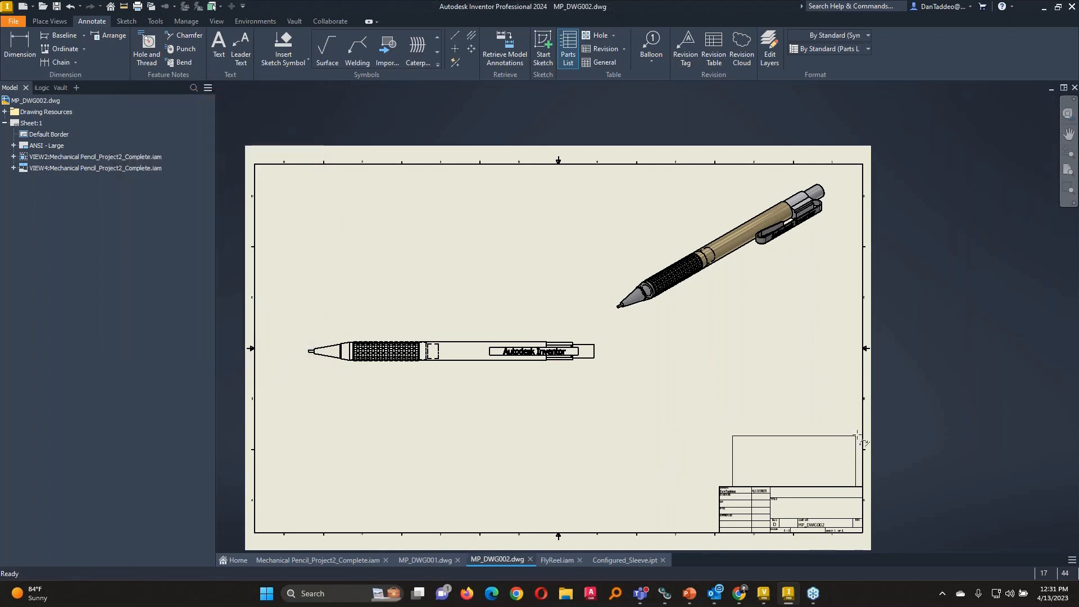
{"action": "left_click", "coordinate": [865, 443]}
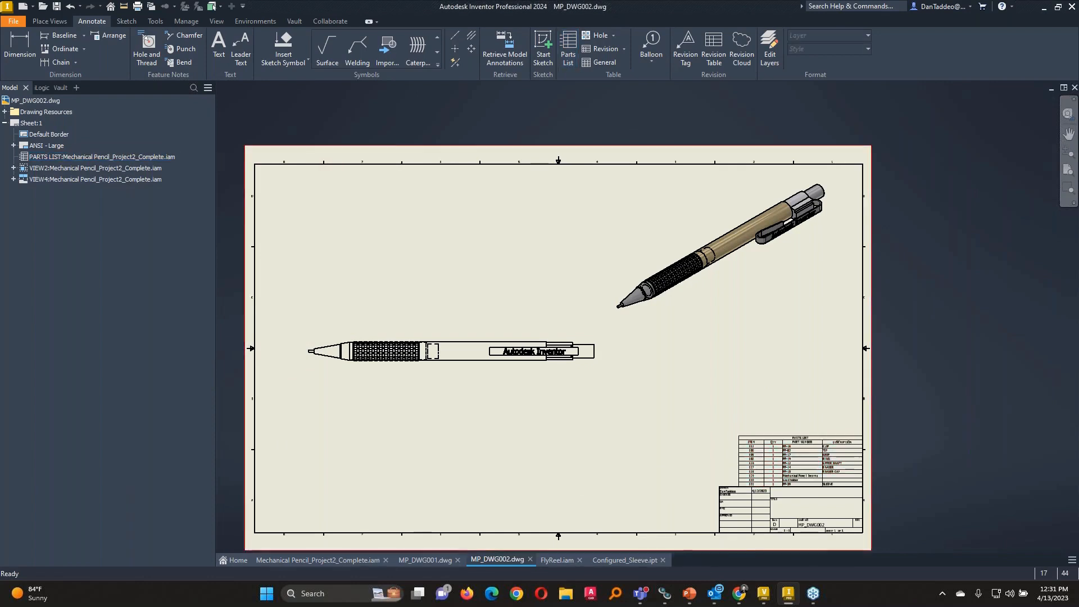
- Change the new parts list's table layout so that its heading sits at the bottom of the table
{"action": "scroll", "coordinate": [870, 492], "scroll_direction": "up", "scroll_amount": 3}
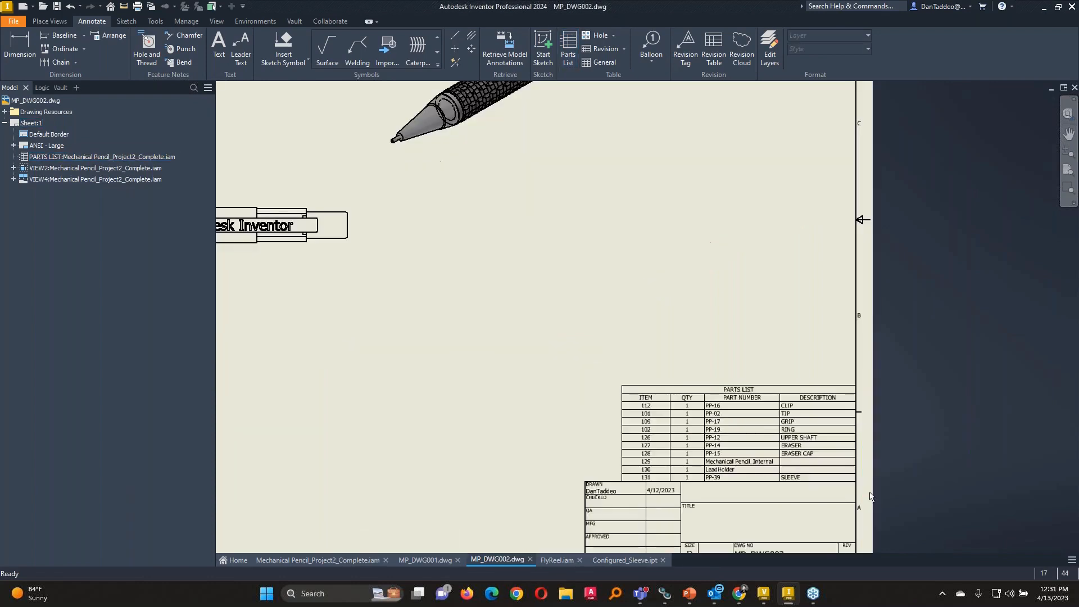
{"action": "double_click", "coordinate": [729, 392]}
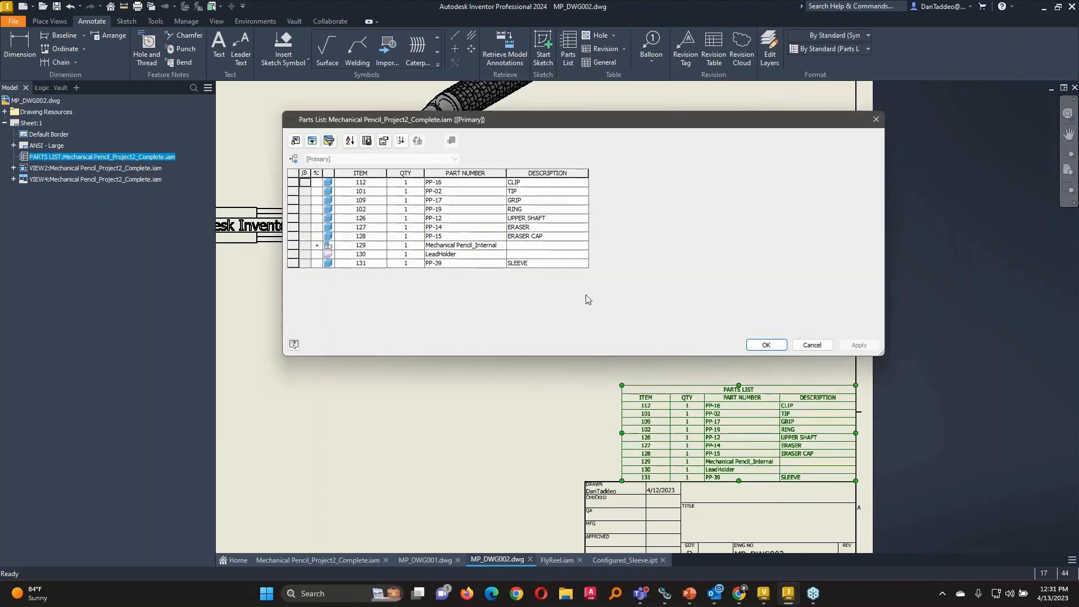
{"action": "left_click", "coordinate": [384, 141]}
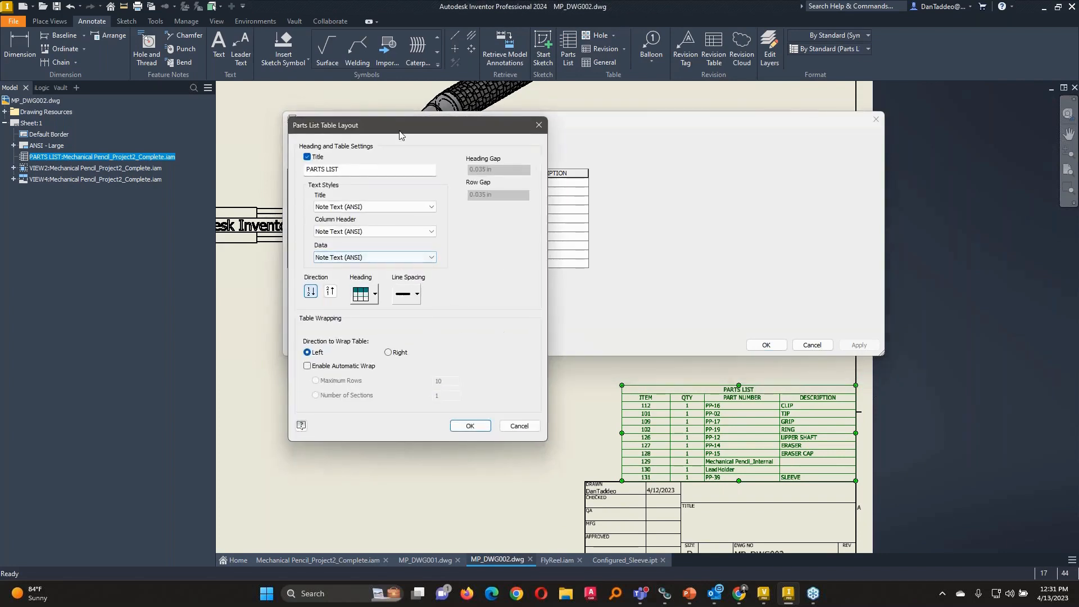
{"action": "left_click", "coordinate": [375, 294]}
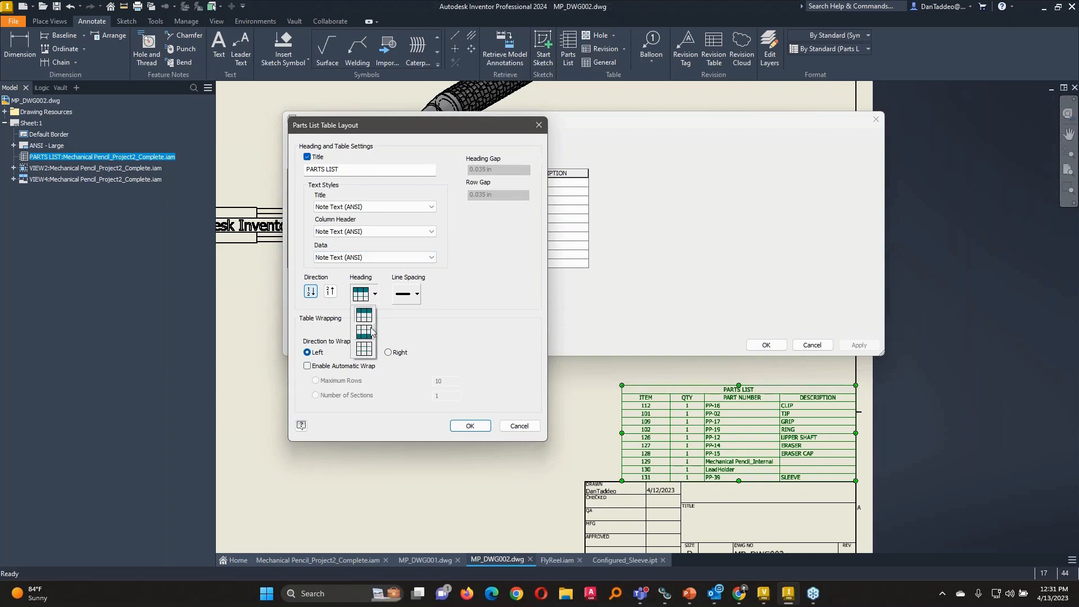
{"action": "left_click", "coordinate": [379, 331]}
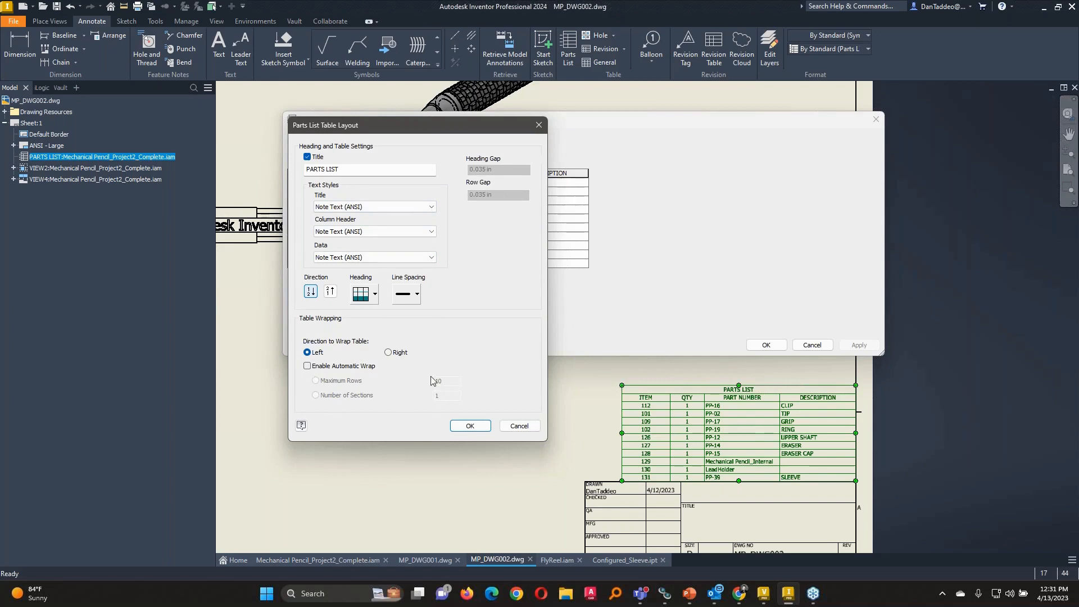
{"action": "left_click", "coordinate": [470, 425]}
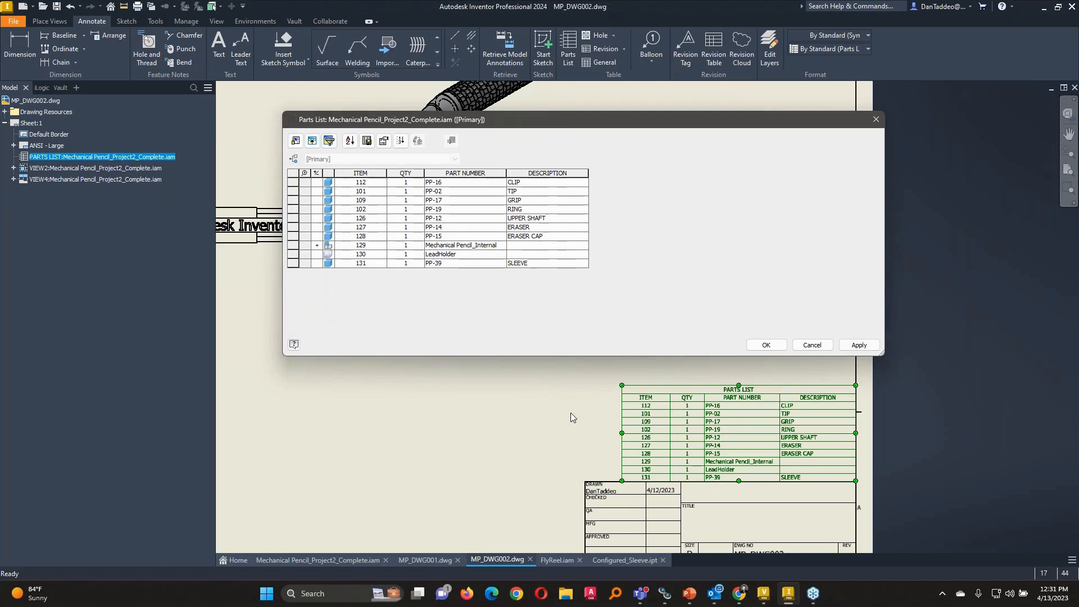
- Expand the Mechanical Pencil_Internal row to include its components in the parts list, apply the changes and finish editing
{"action": "left_click", "coordinate": [316, 246]}
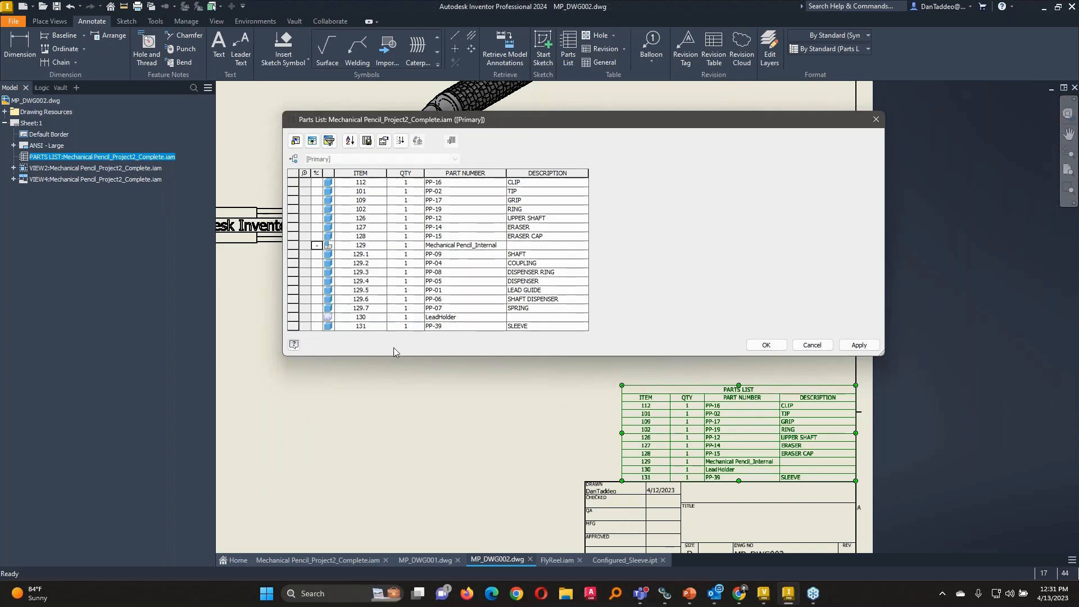
{"action": "left_click", "coordinate": [858, 342]}
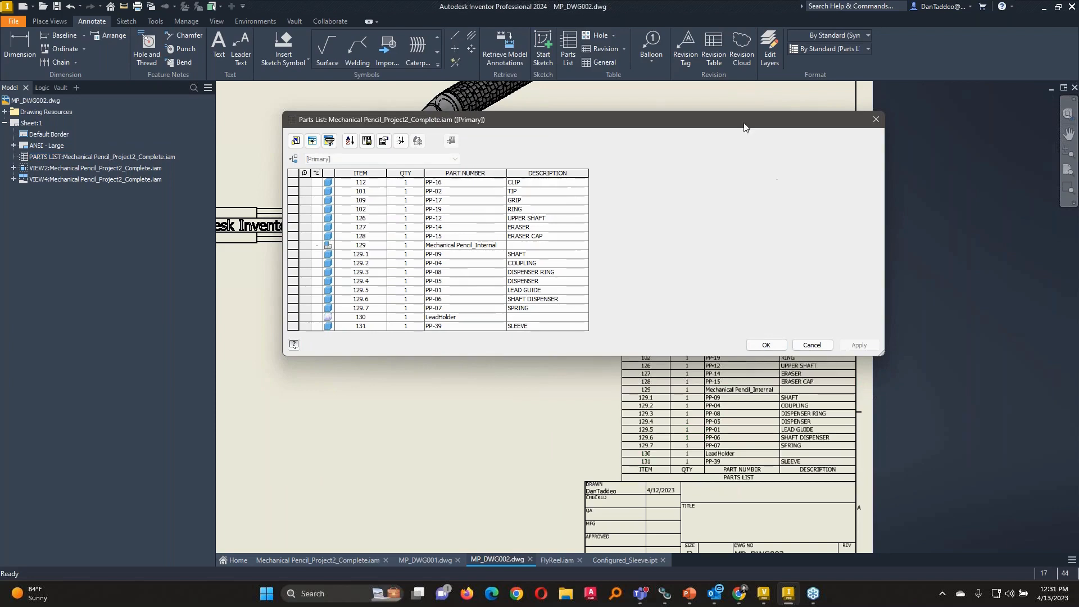
{"action": "left_click_drag", "start_coordinate": [744, 127], "coordinate": [481, 62]}
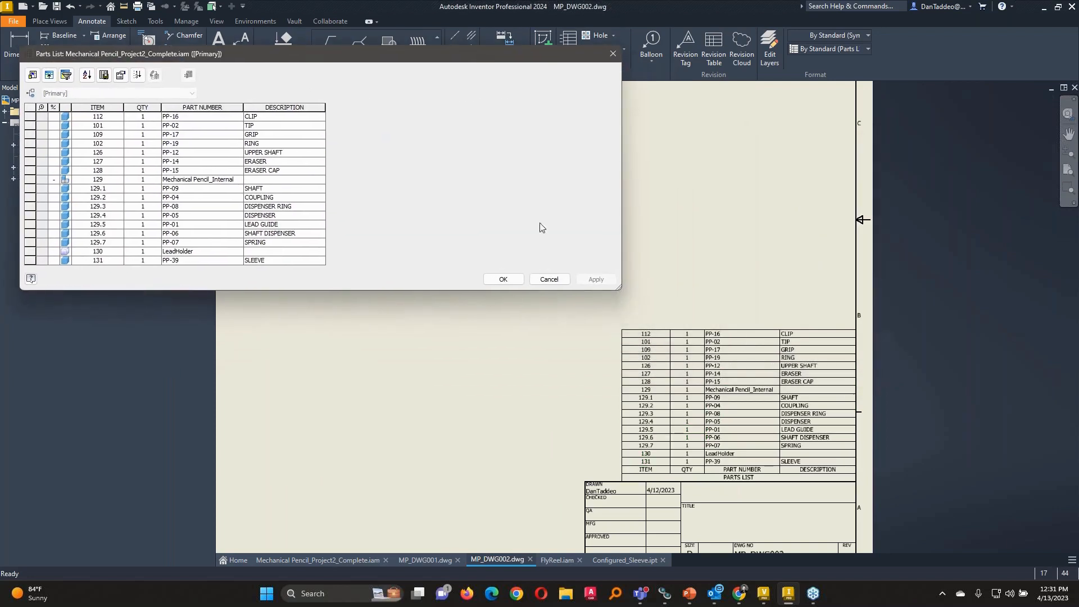
{"action": "left_click_drag", "start_coordinate": [320, 54], "coordinate": [424, 41]}
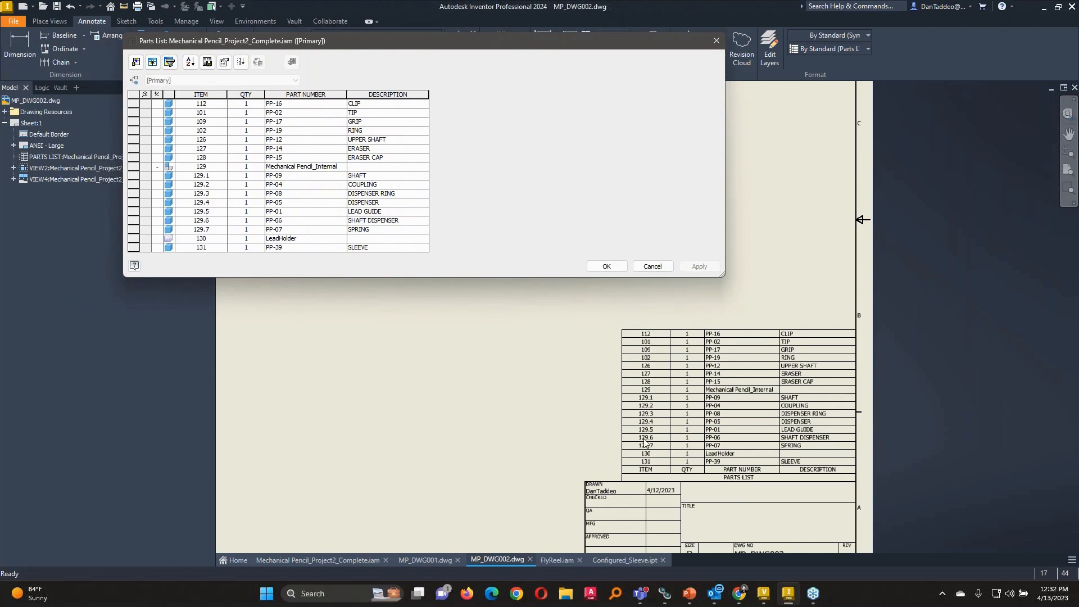
{"action": "left_click", "coordinate": [716, 40]}
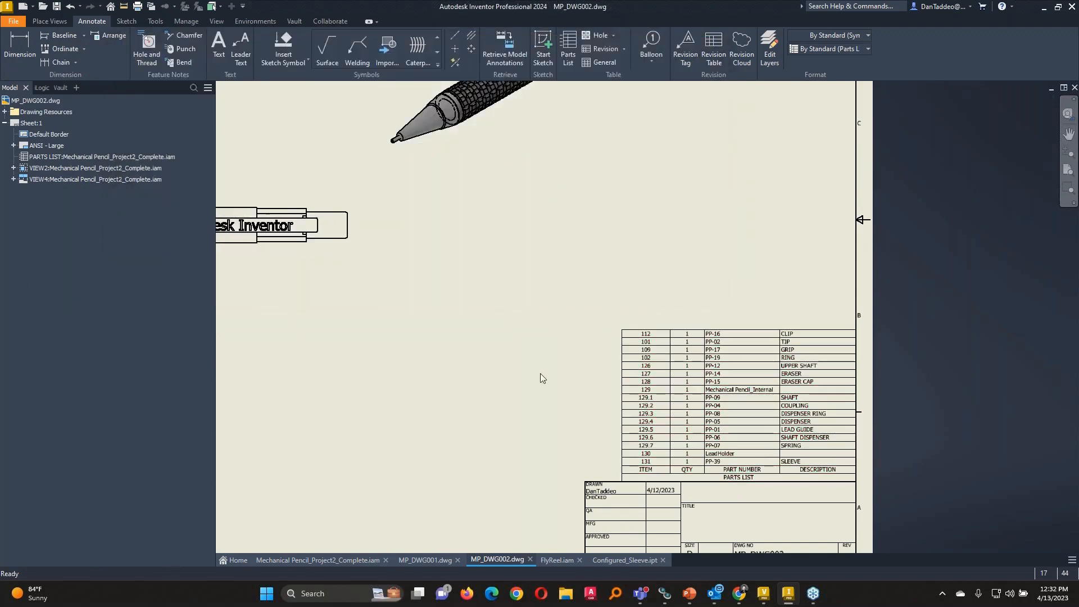
- Review the parts list in MP_DWG001.dwg, then return to MP_DWG002.dwg and examine the expanded list above the title block up close
{"action": "middle_click_drag", "start_coordinate": [542, 374], "coordinate": [677, 394]}
{"action": "scroll", "coordinate": [679, 400], "scroll_direction": "up", "scroll_amount": 3}
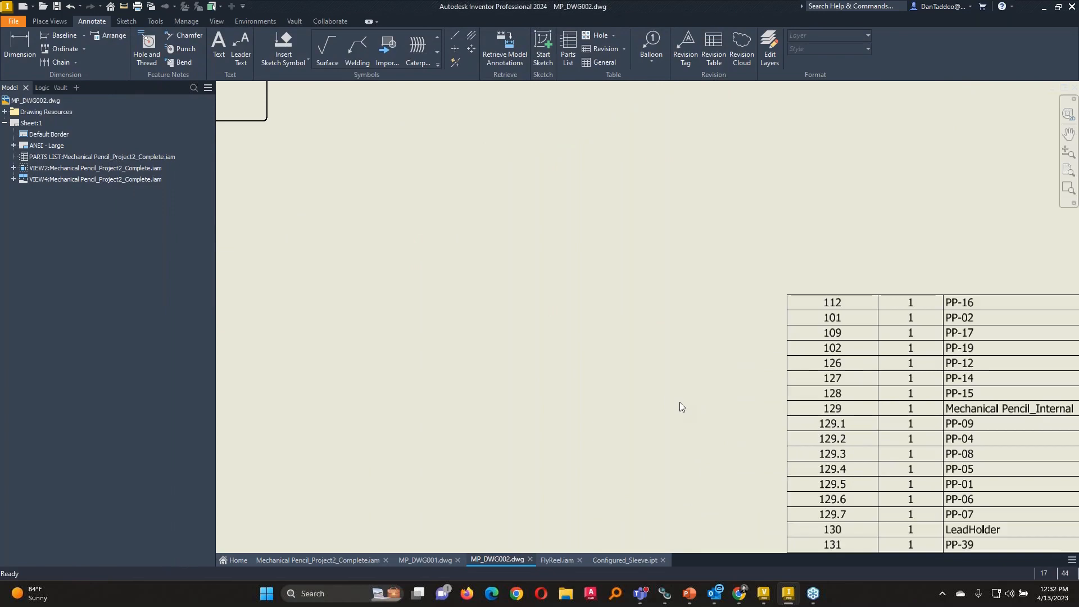
{"action": "scroll", "coordinate": [679, 403], "scroll_direction": "down", "scroll_amount": 7}
{"action": "left_click", "coordinate": [421, 560]}
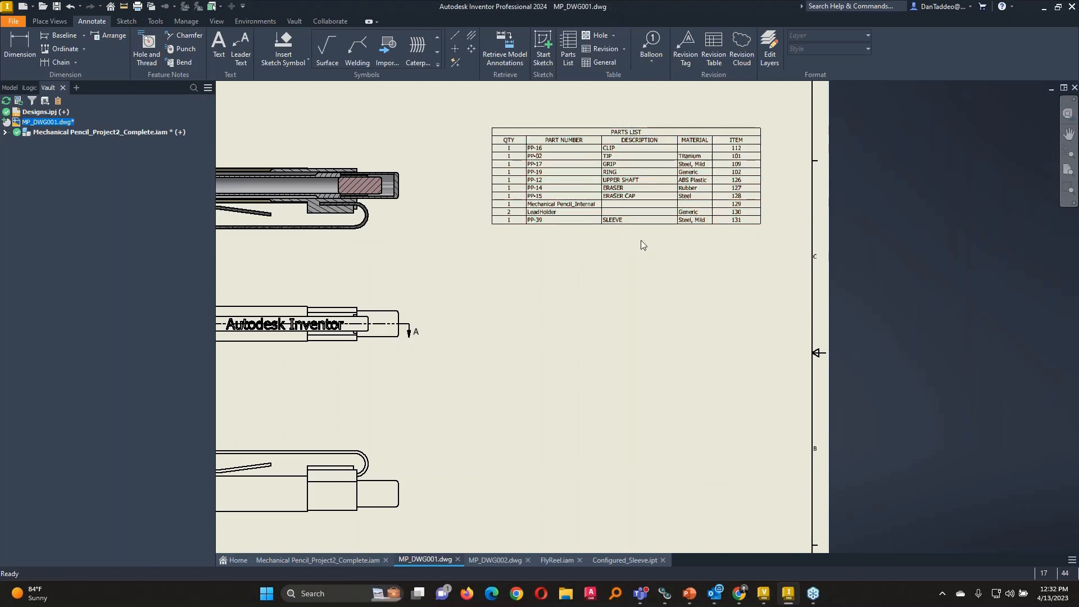
{"action": "left_click", "coordinate": [626, 560]}
{"action": "double_click", "coordinate": [504, 559]}
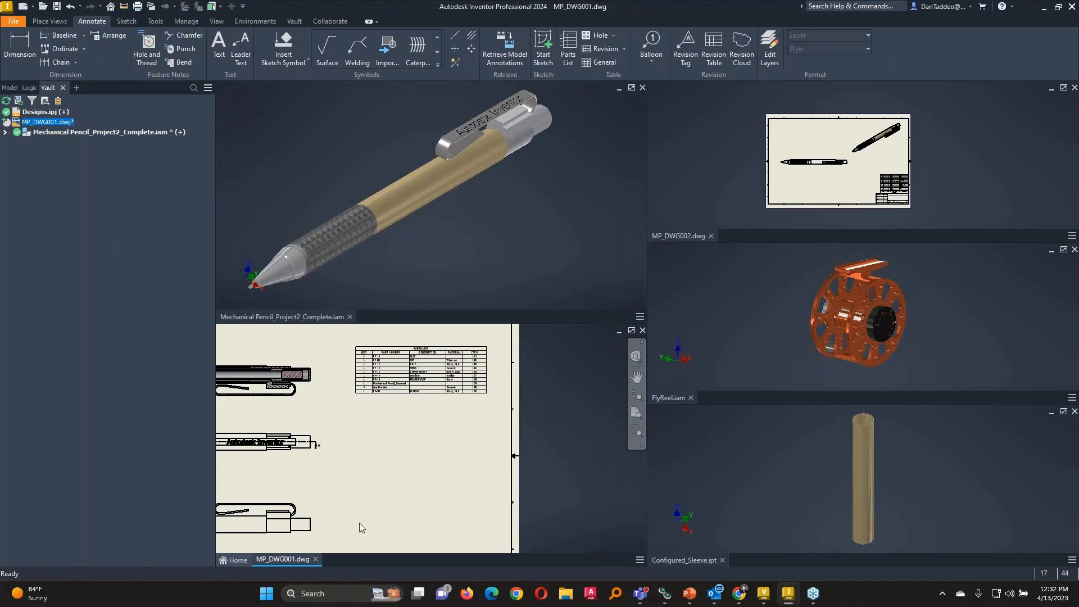
{"action": "double_click", "coordinate": [673, 234]}
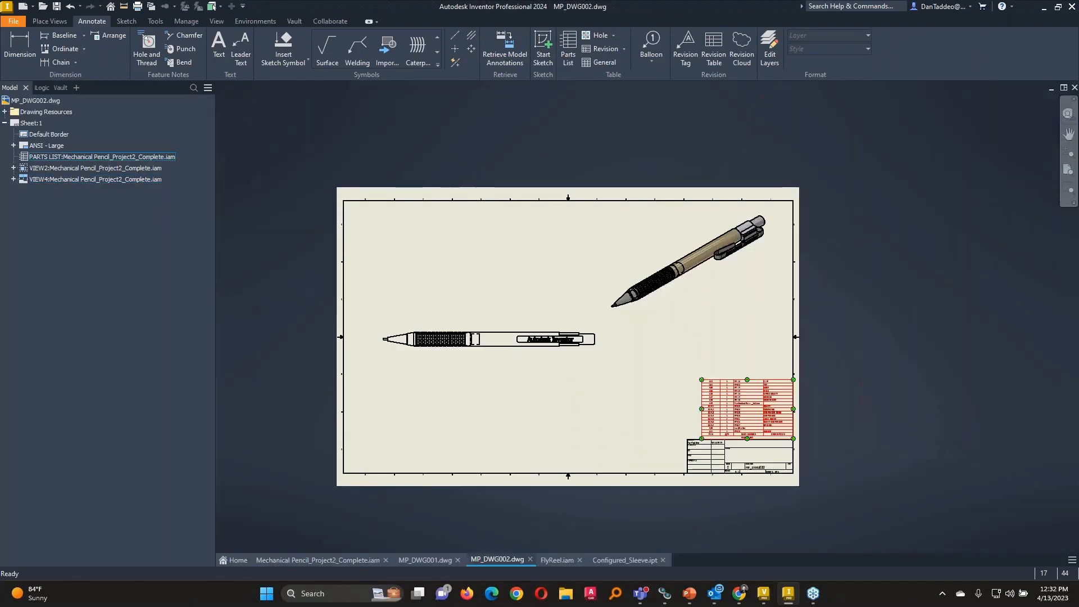
{"action": "scroll", "coordinate": [737, 443], "scroll_direction": "down", "scroll_amount": 5}
{"action": "scroll", "coordinate": [738, 442], "scroll_direction": "up", "scroll_amount": 9}
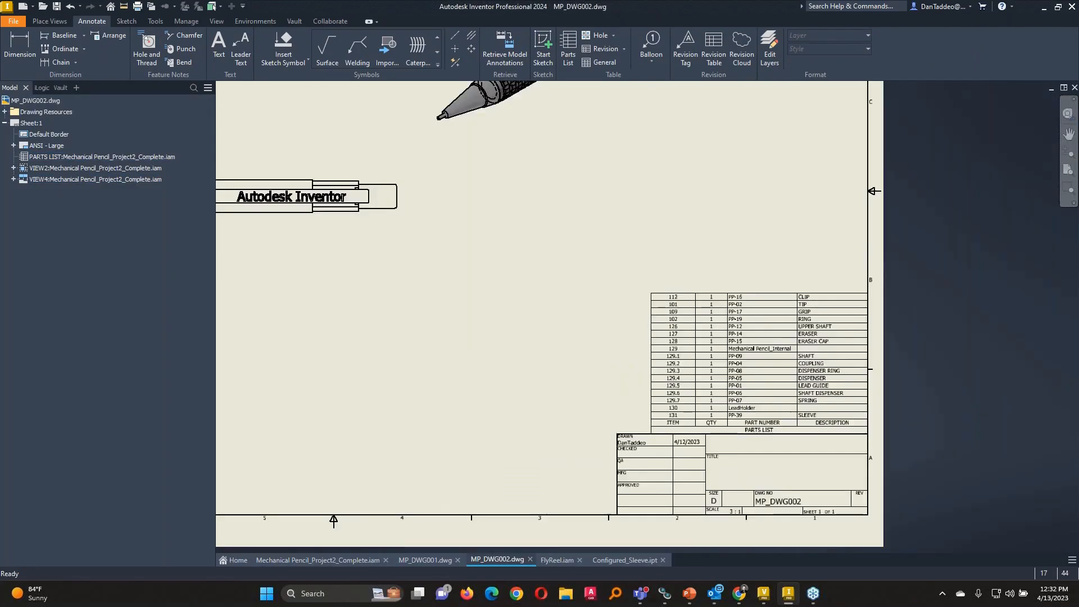
{"action": "scroll", "coordinate": [737, 443], "scroll_direction": "up", "scroll_amount": 2}
{"action": "left_click", "coordinate": [694, 387]}
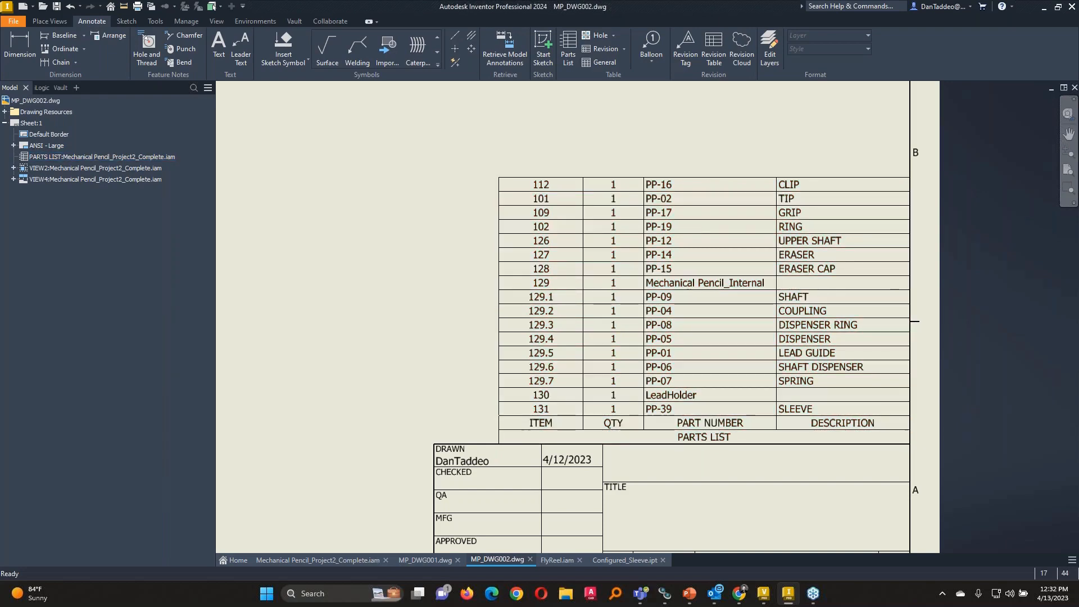
- Examine the expanded parts list above the title block and the two pencil views on the MP_DWG002 sheet
{"action": "scroll", "coordinate": [671, 414], "scroll_direction": "up", "scroll_amount": 3}
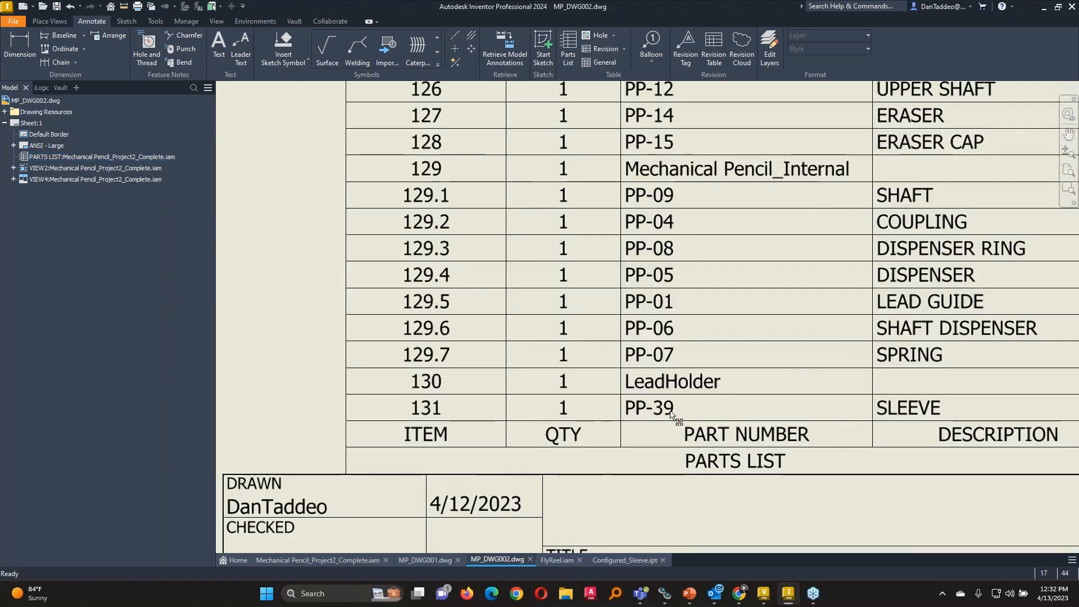
{"action": "scroll", "coordinate": [499, 356], "scroll_direction": "down", "scroll_amount": 10}
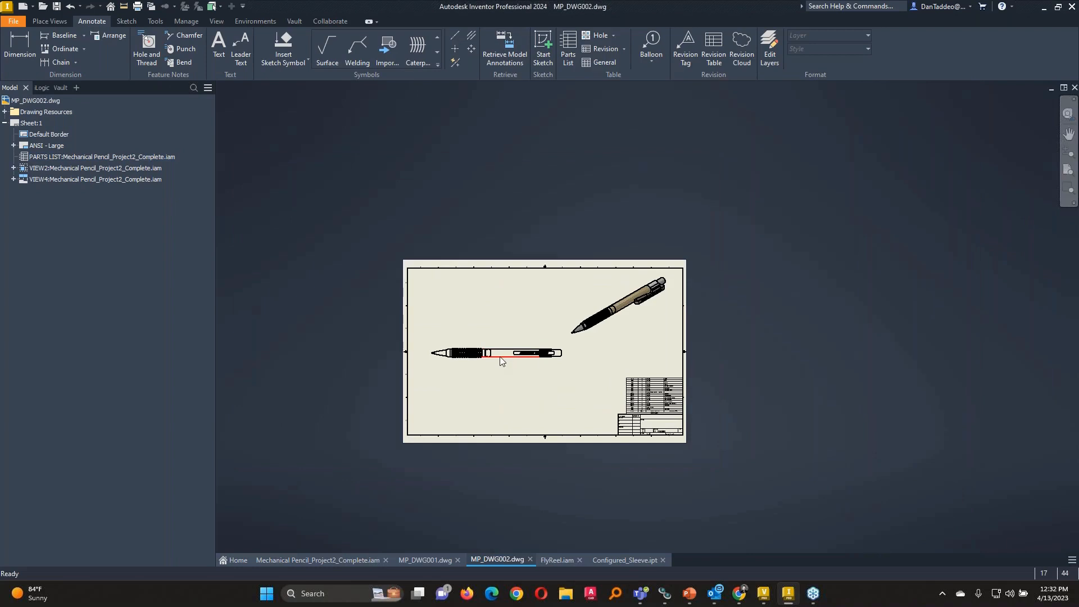
{"action": "scroll", "coordinate": [528, 368], "scroll_direction": "up", "scroll_amount": 3}
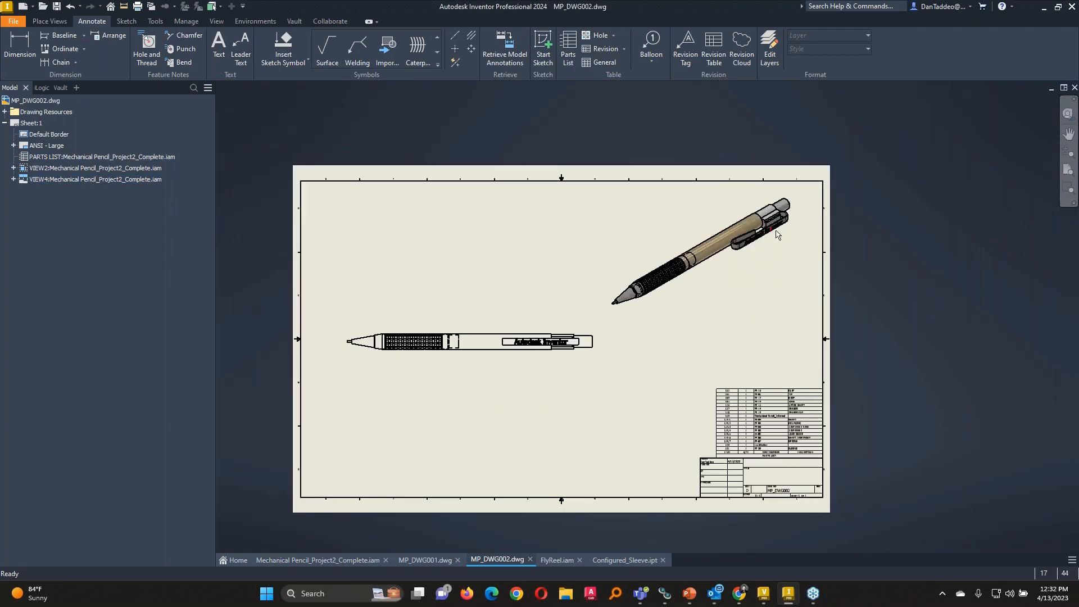
{"action": "scroll", "coordinate": [776, 235], "scroll_direction": "up", "scroll_amount": 6}
{"action": "scroll", "coordinate": [751, 239], "scroll_direction": "down", "scroll_amount": 8}
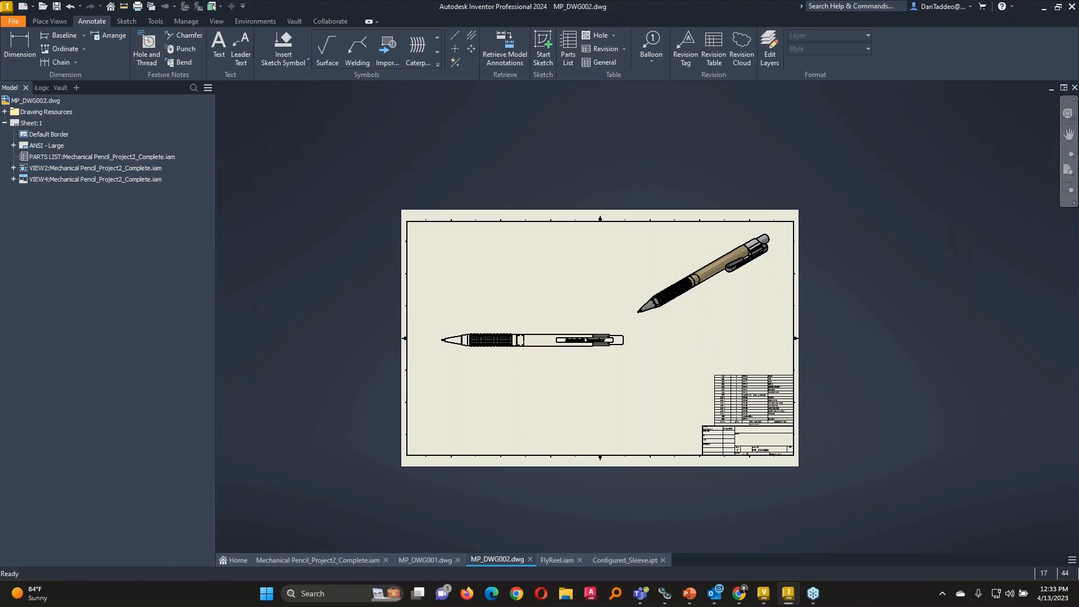
{"action": "scroll", "coordinate": [751, 381], "scroll_direction": "up", "scroll_amount": 5}
{"action": "middle_click_drag", "start_coordinate": [776, 405], "coordinate": [754, 232]}
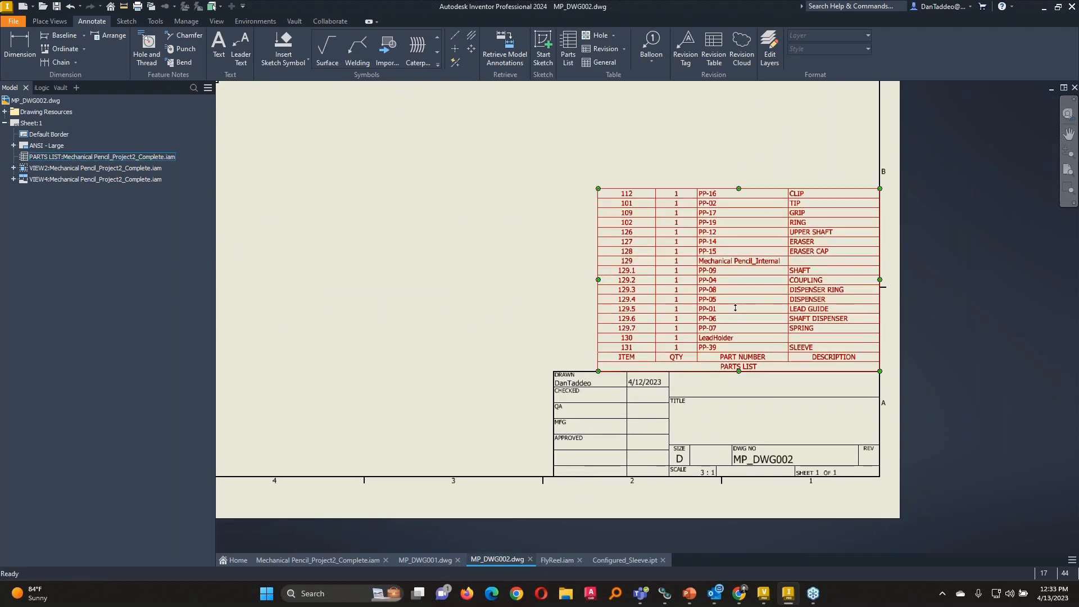
{"action": "scroll", "coordinate": [735, 308], "scroll_direction": "down", "scroll_amount": 3}
{"action": "scroll", "coordinate": [694, 200], "scroll_direction": "down", "scroll_amount": 3}
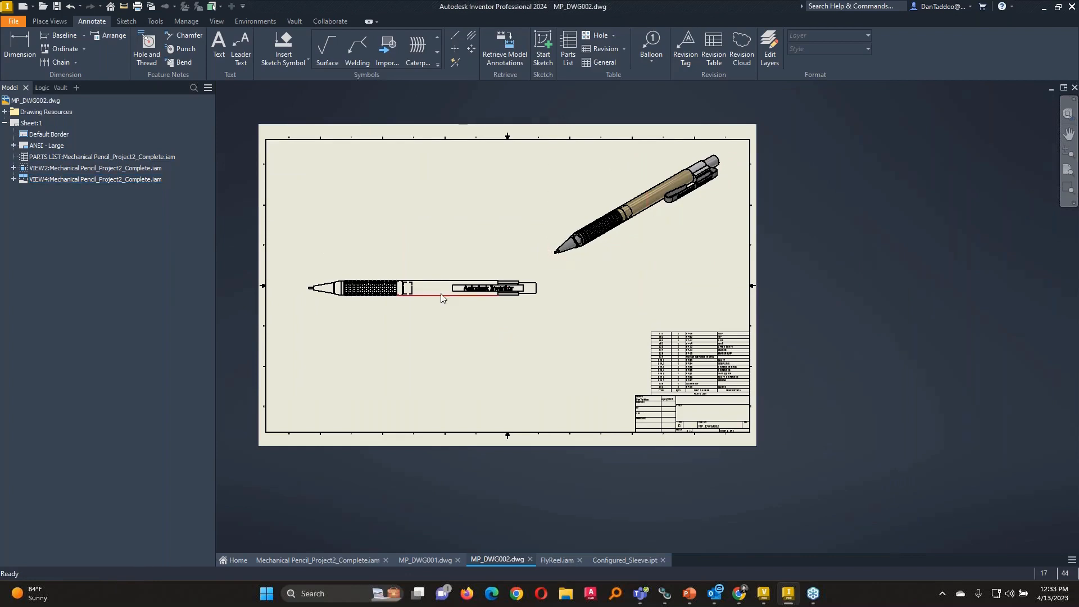
{"action": "left_click", "coordinate": [724, 372]}
{"action": "scroll", "coordinate": [725, 375], "scroll_direction": "up", "scroll_amount": 3}
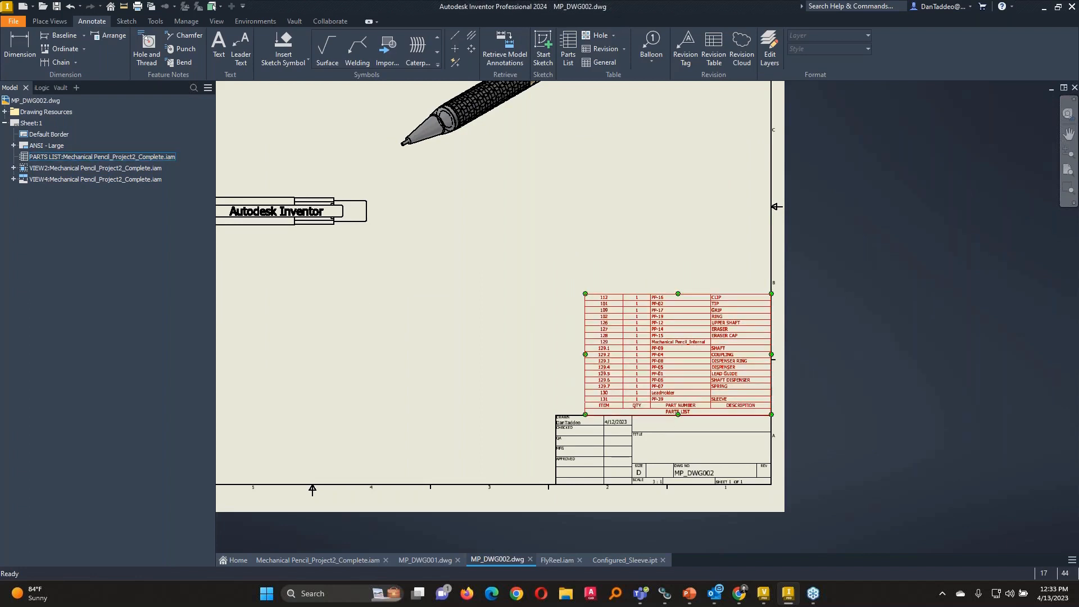
{"action": "left_click", "coordinate": [458, 237]}
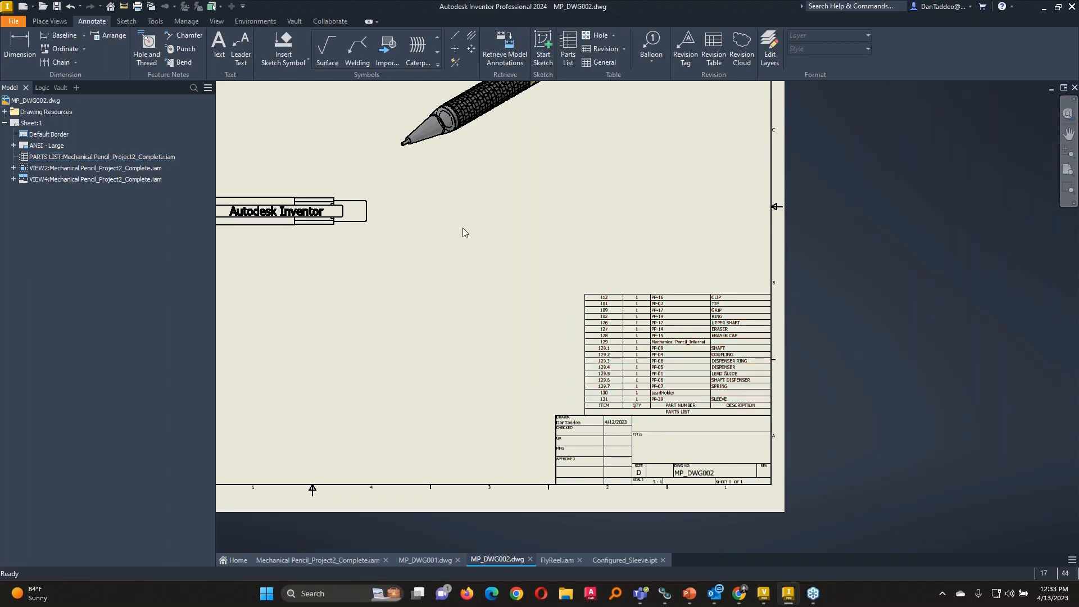
{"action": "scroll", "coordinate": [556, 303], "scroll_direction": "down", "scroll_amount": 5}
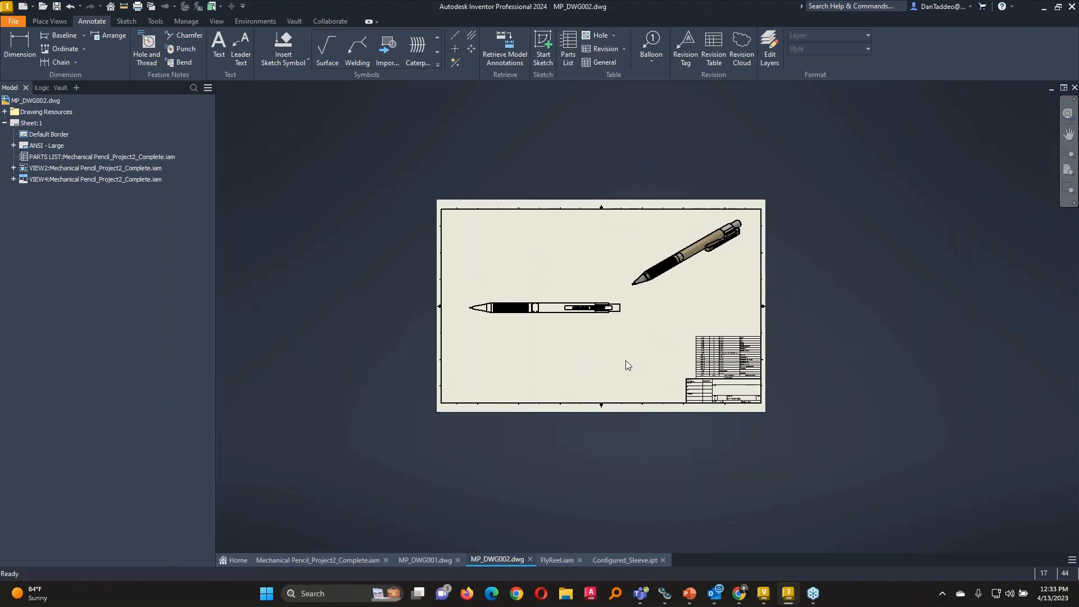
- Open the MP_DWG002 parts list for editing, review its available export file formats, and close it without exporting
{"action": "left_click", "coordinate": [713, 343]}
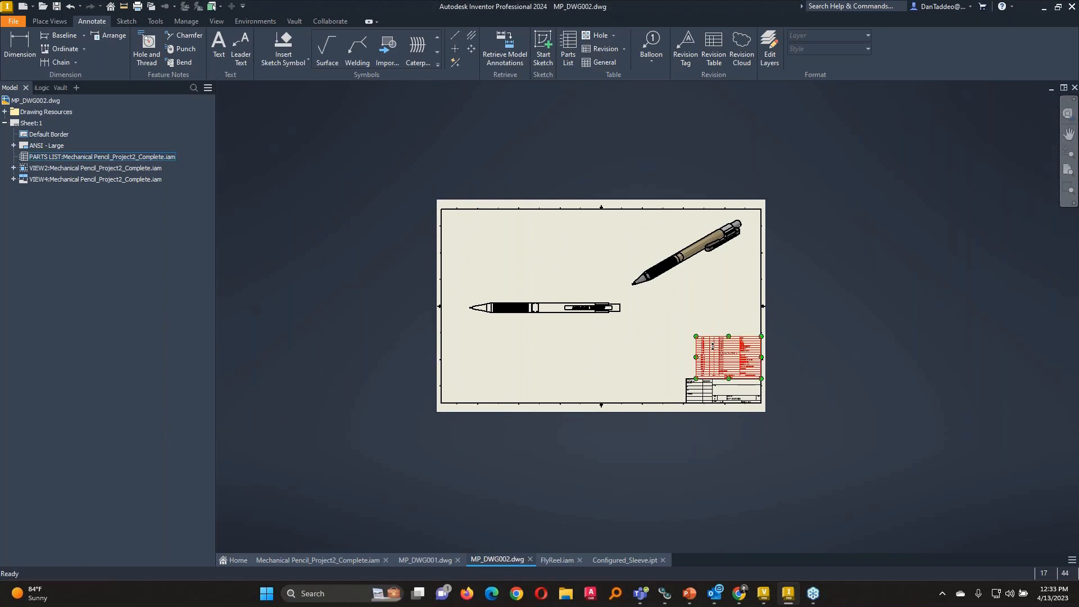
{"action": "double_click", "coordinate": [703, 346]}
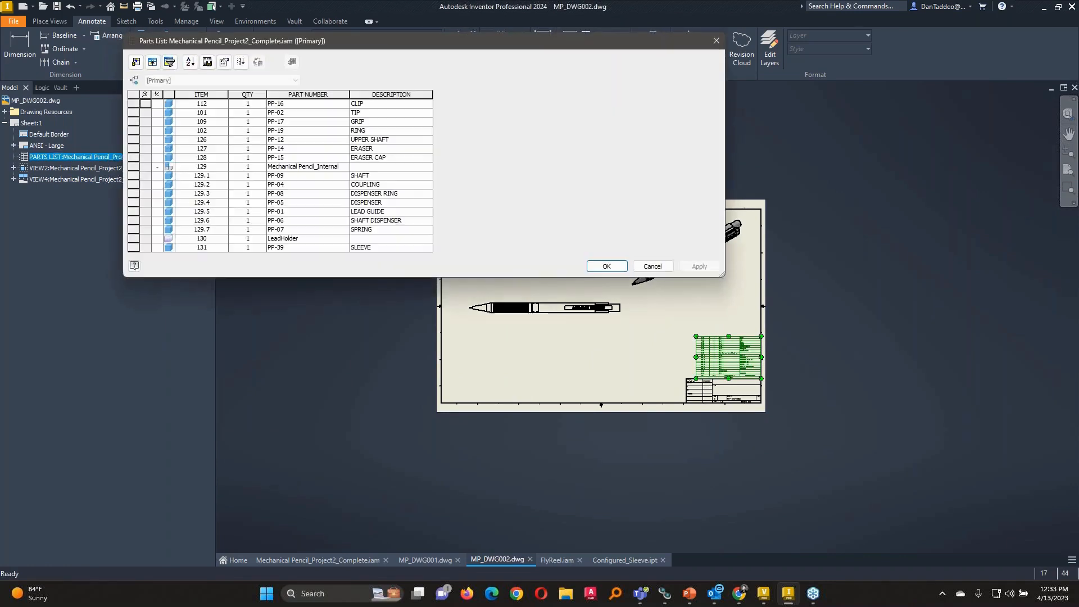
{"action": "left_click_drag", "start_coordinate": [348, 44], "coordinate": [544, 80]}
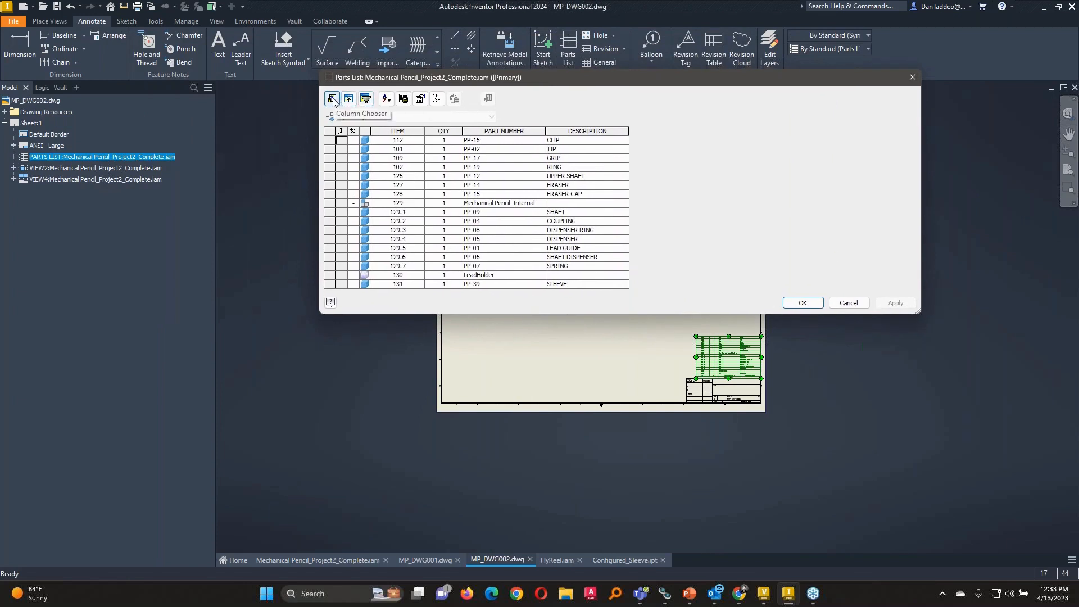
{"action": "left_click", "coordinate": [403, 100]}
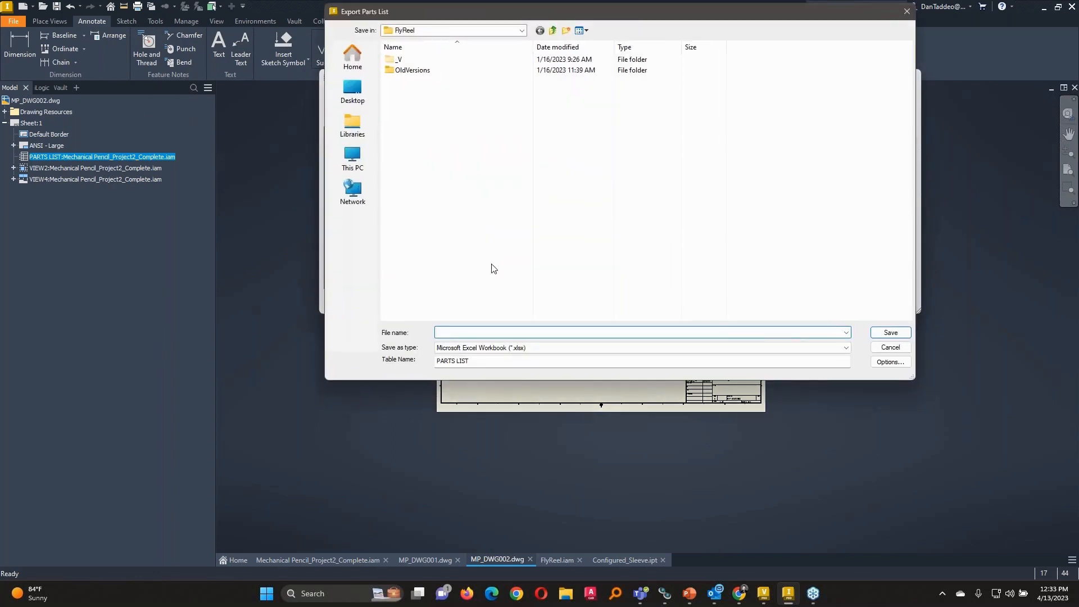
{"action": "left_click", "coordinate": [818, 349]}
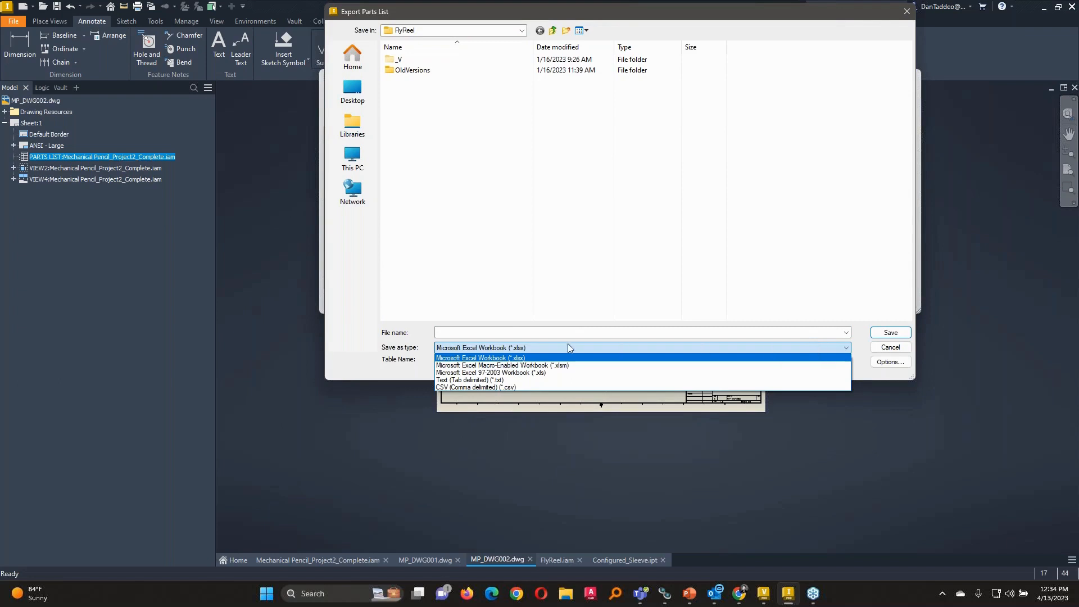
{"action": "left_click", "coordinate": [985, 180]}
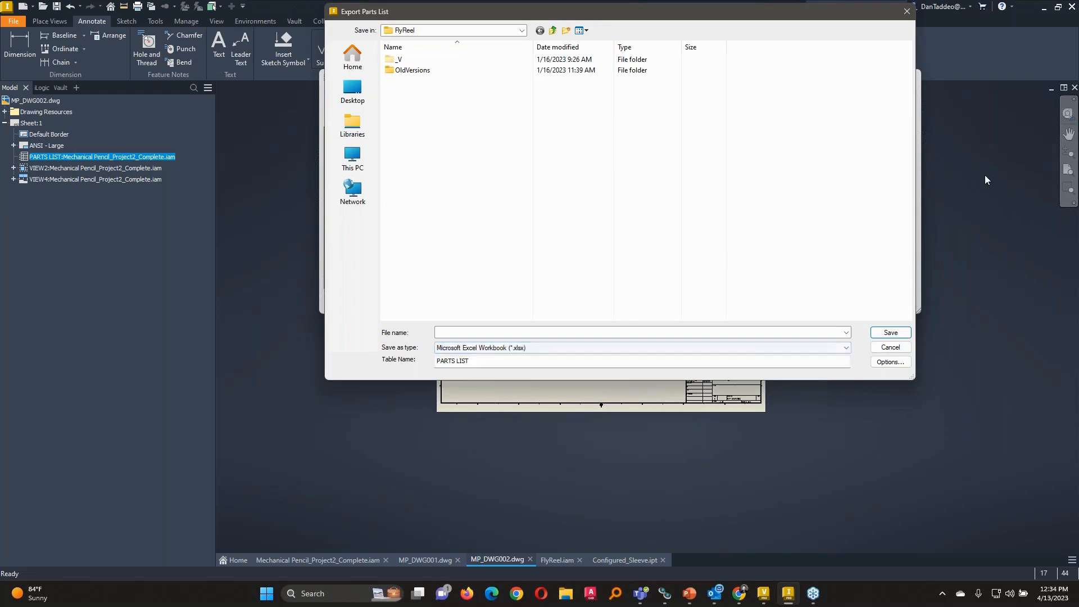
{"action": "left_click", "coordinate": [906, 11]}
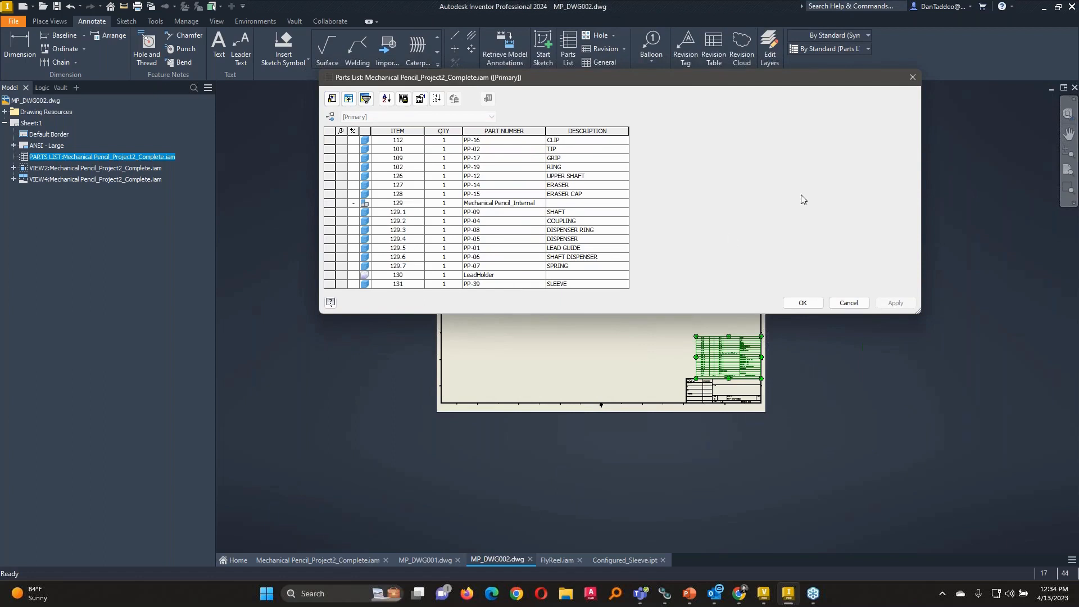
{"action": "left_click", "coordinate": [910, 77]}
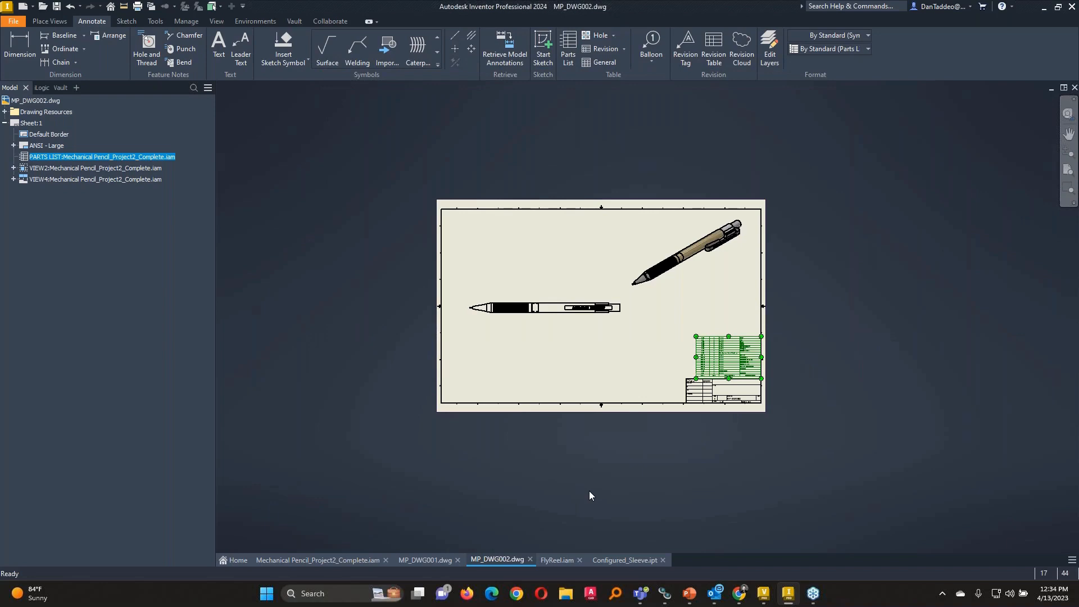
{"action": "key", "text": "Escape"}
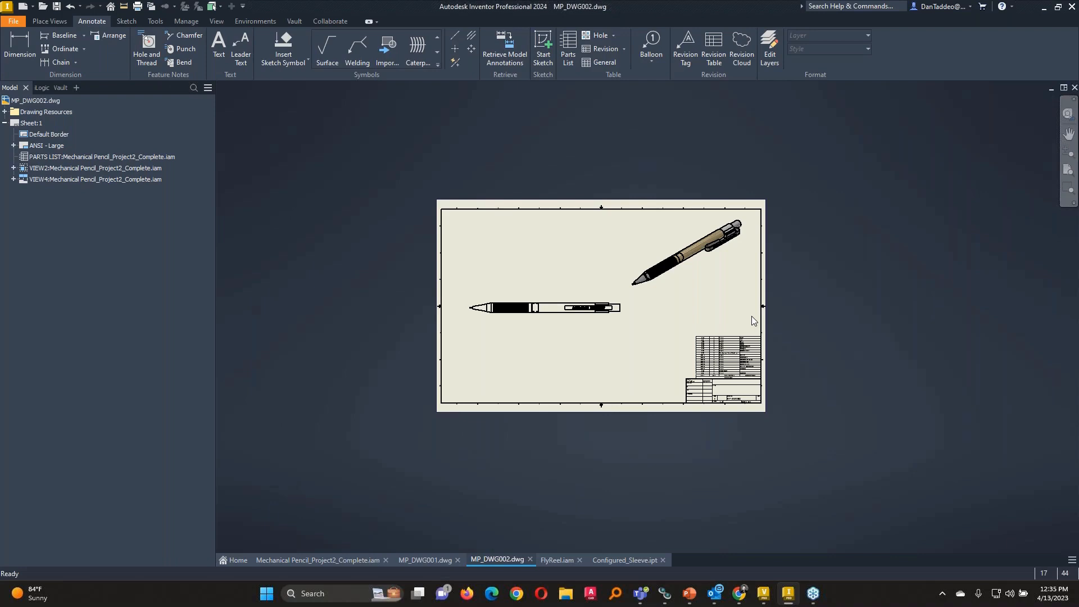
{"action": "left_click", "coordinate": [731, 357]}
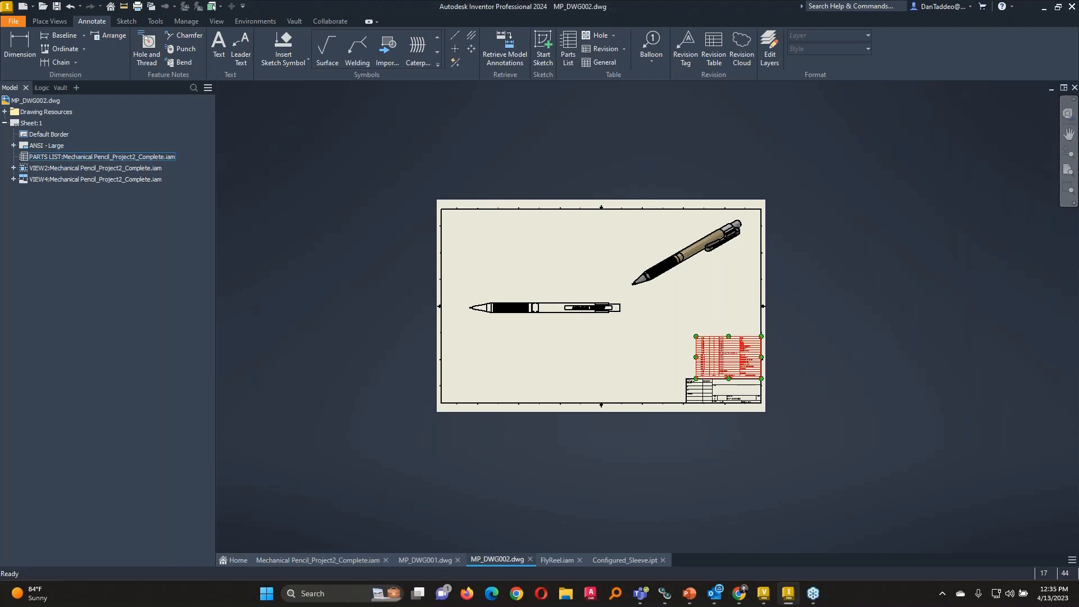
- In FlyReel.iam, export the structured bill of materials, first-level children only, to FlyReelBOM.csv, replacing the existing file, and close the bill of materials
{"action": "left_click", "coordinate": [318, 560]}
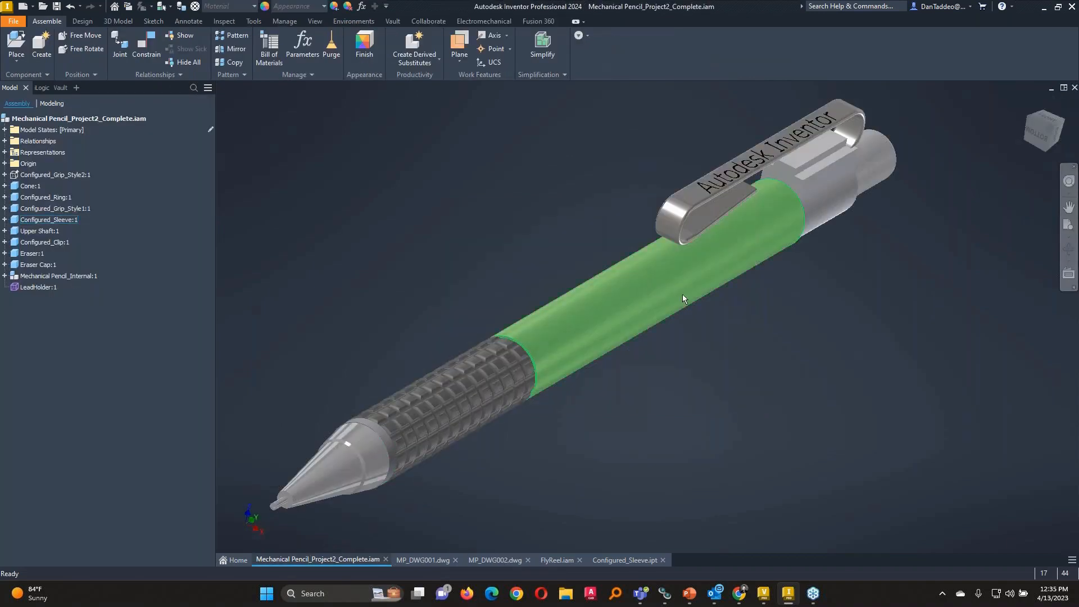
{"action": "left_click", "coordinate": [553, 560]}
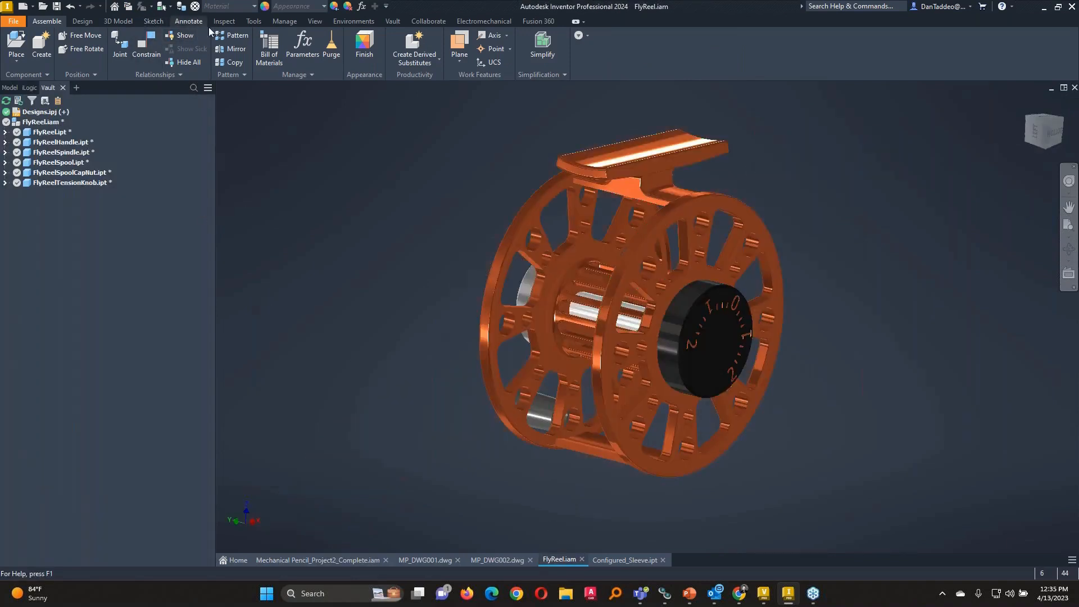
{"action": "left_click", "coordinate": [280, 22]}
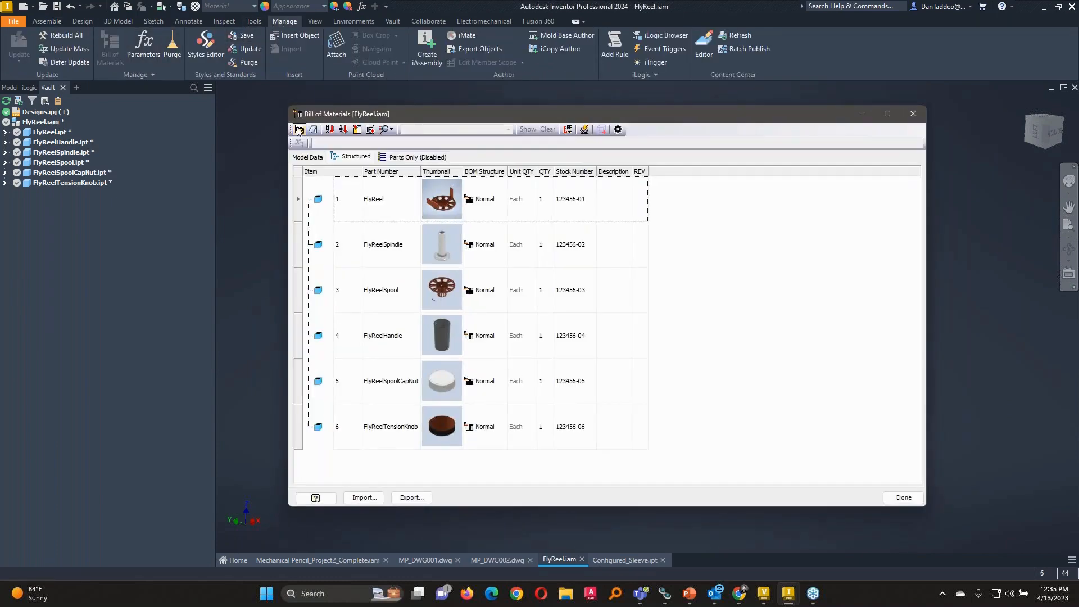
{"action": "left_click", "coordinate": [297, 133]}
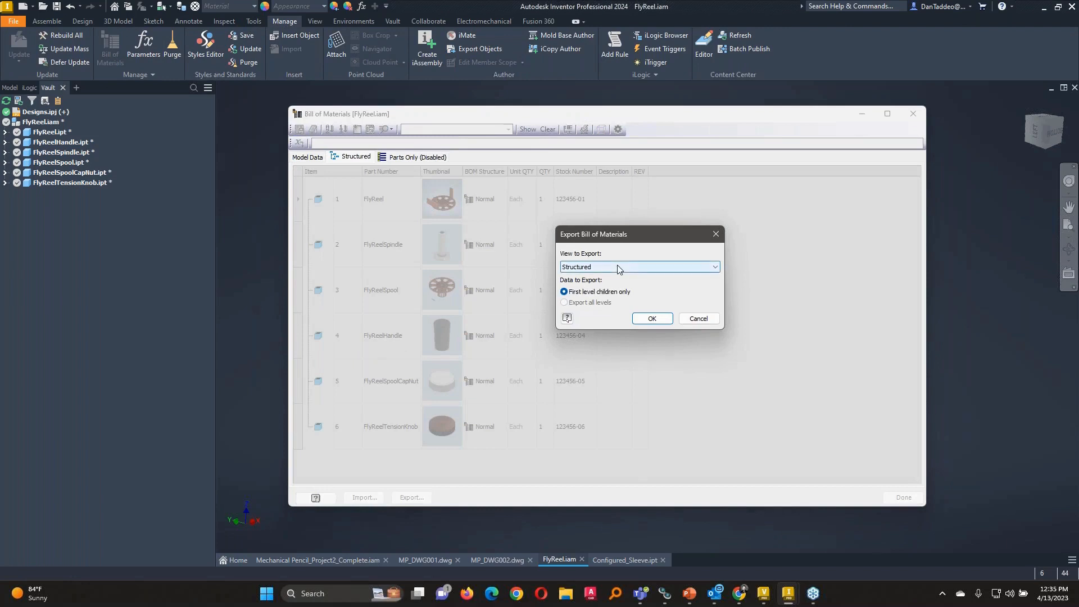
{"action": "left_click", "coordinate": [653, 319]}
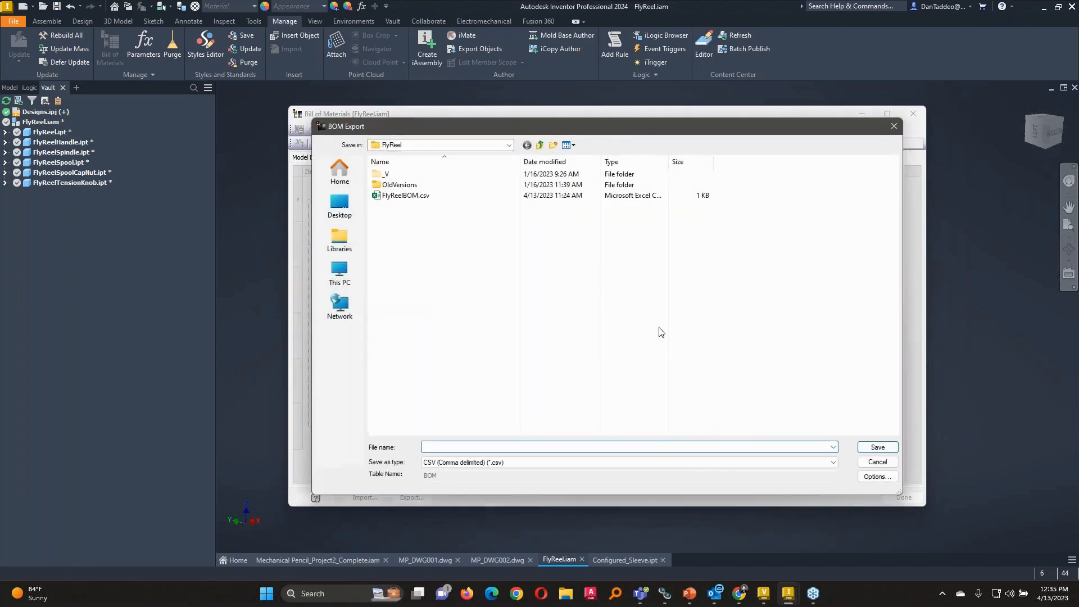
{"action": "left_click", "coordinate": [407, 195]}
{"action": "left_click", "coordinate": [877, 448]}
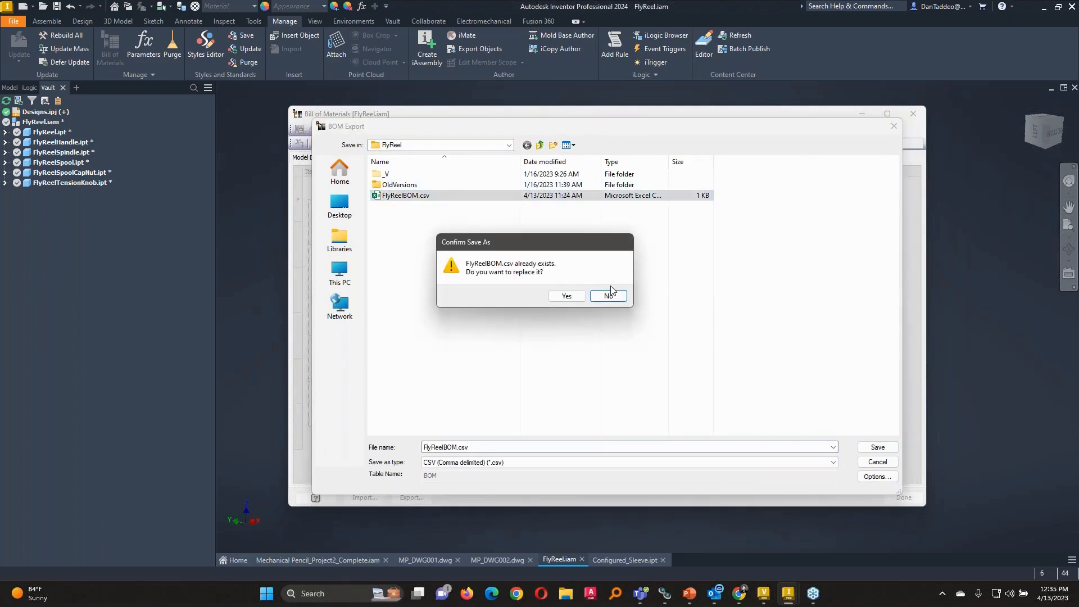
{"action": "left_click", "coordinate": [579, 291]}
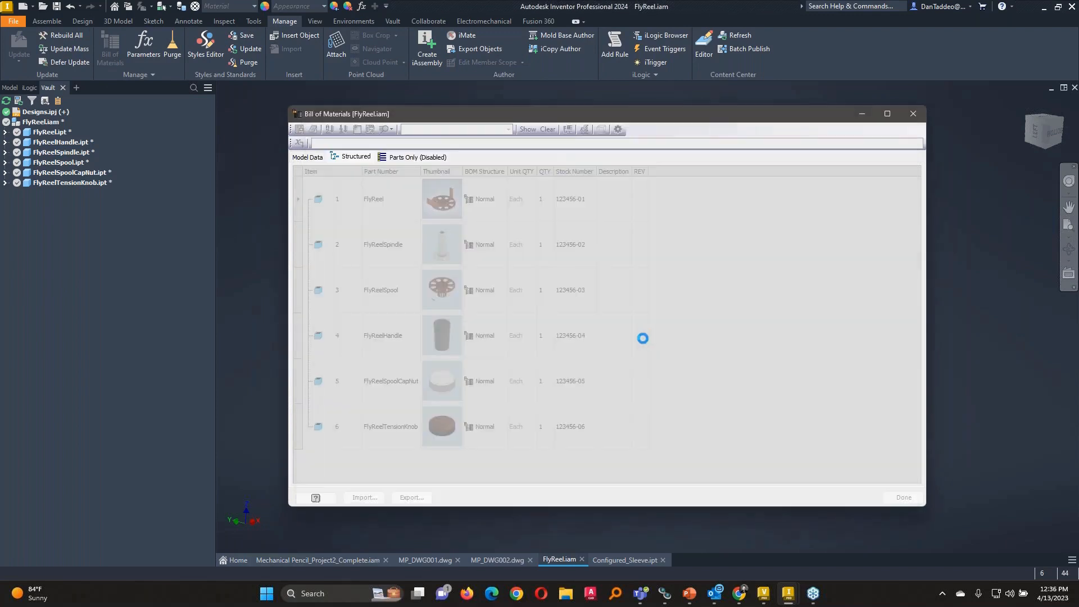
{"action": "left_click", "coordinate": [914, 114]}
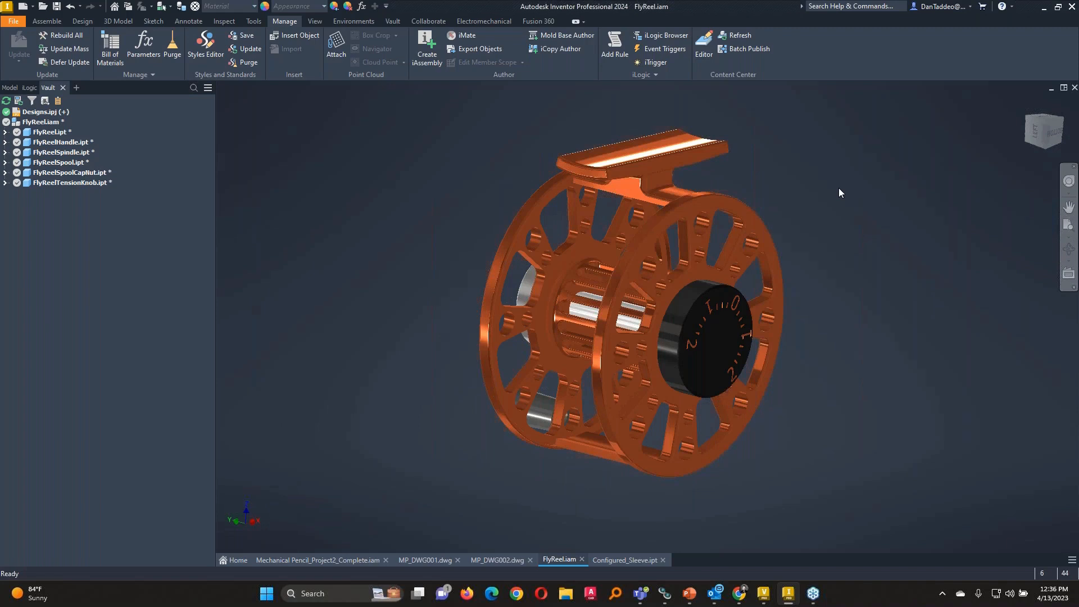
- Switch to Autodesk Vault Professional, look through the Designs folder containing FlyReel in the project explorer, and return to the Item Master
{"action": "left_click", "coordinate": [764, 594]}
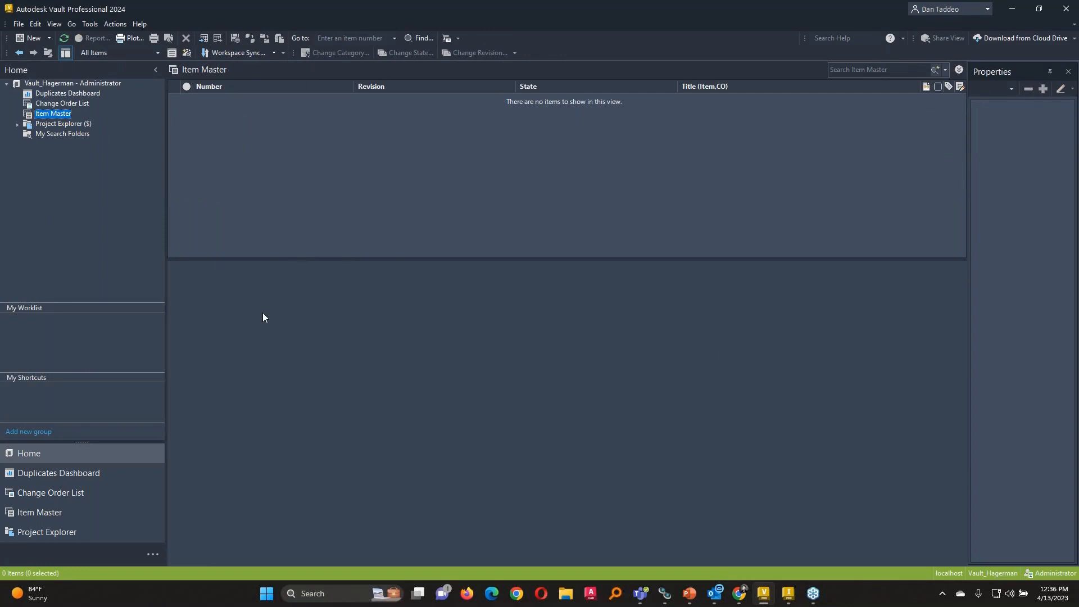
{"action": "left_click", "coordinate": [52, 125]}
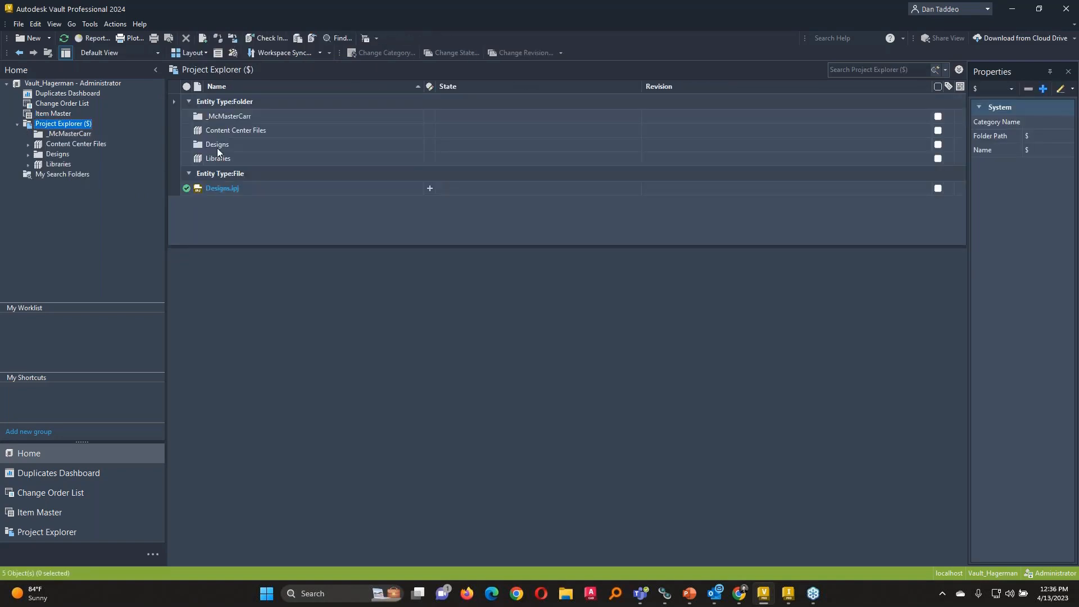
{"action": "double_click", "coordinate": [217, 145]}
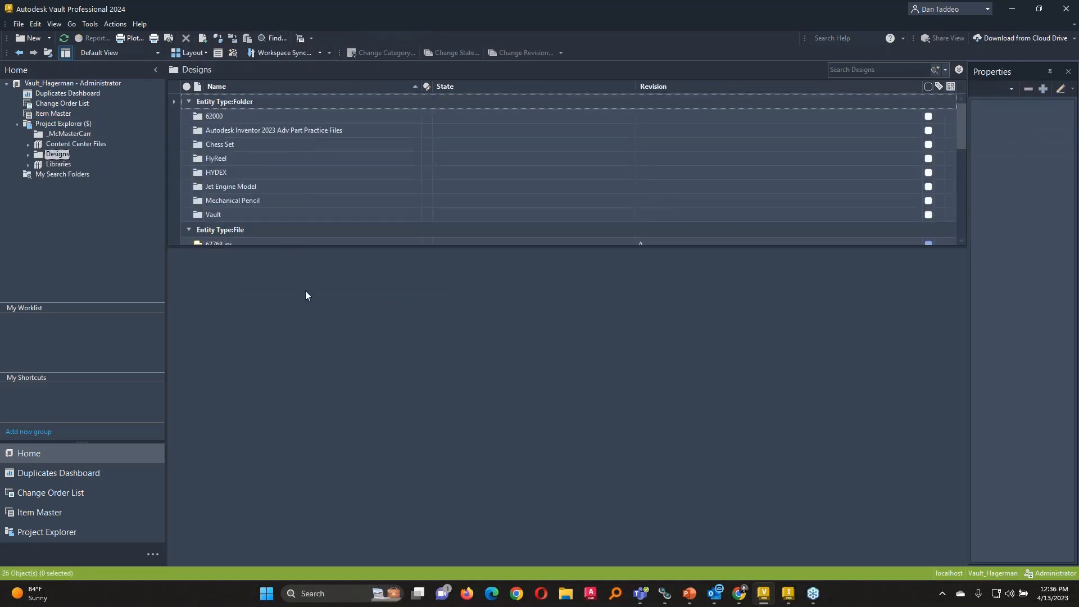
{"action": "left_click", "coordinate": [219, 161]}
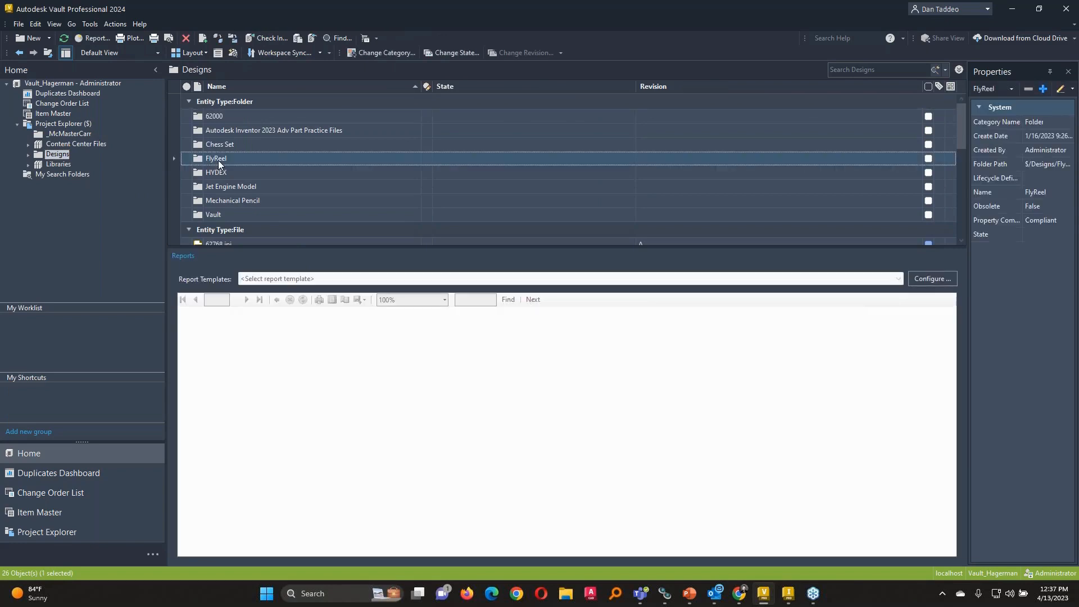
{"action": "left_click", "coordinate": [14, 126]}
{"action": "left_click", "coordinate": [53, 112]}
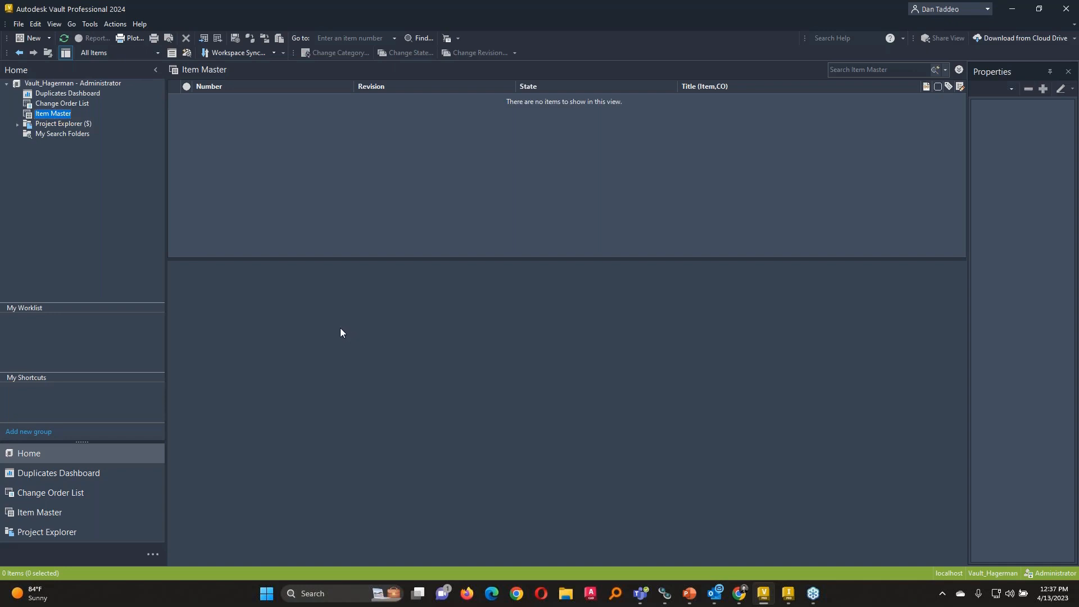
- Start an item import from FlyReelBOM.csv as comma-separated values with level numbers, check the attribute mapping, and continue to the import preview
{"action": "left_click", "coordinate": [20, 24]}
{"action": "left_click", "coordinate": [55, 111]}
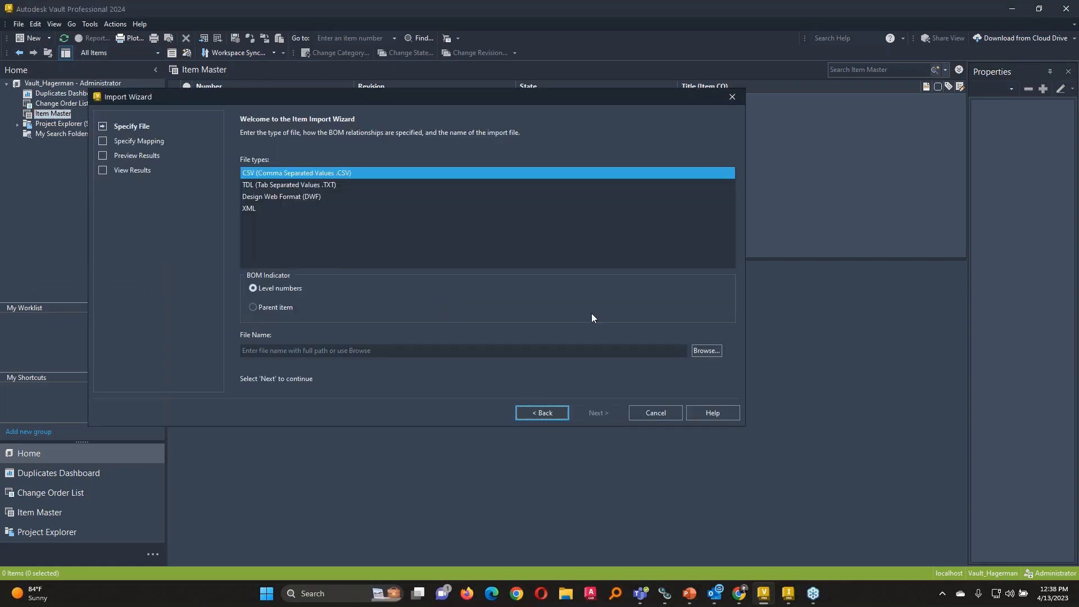
{"action": "left_click", "coordinate": [711, 353]}
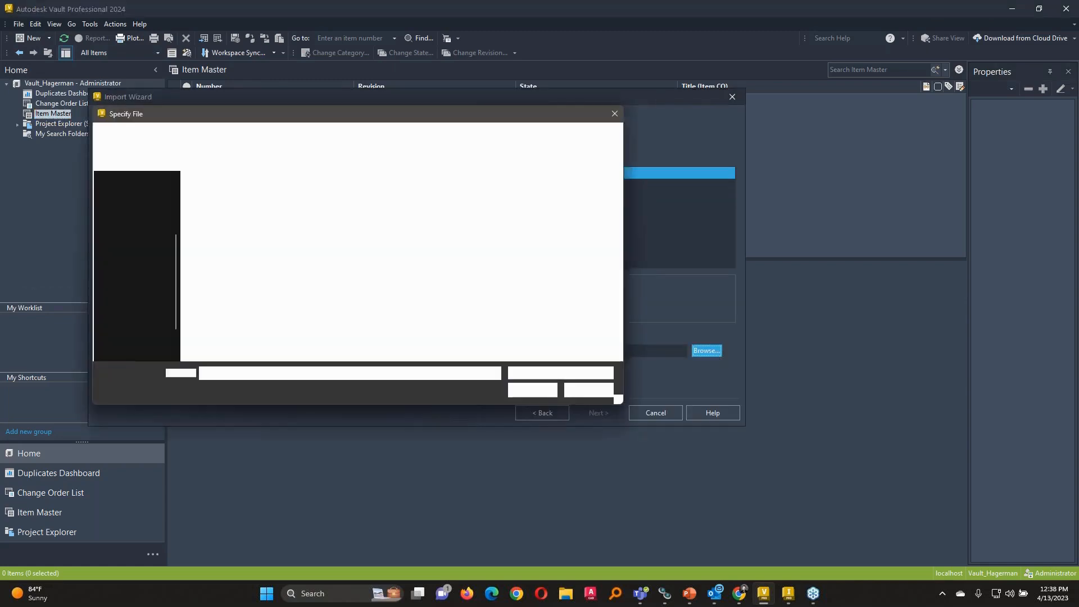
{"action": "left_click", "coordinate": [248, 230]}
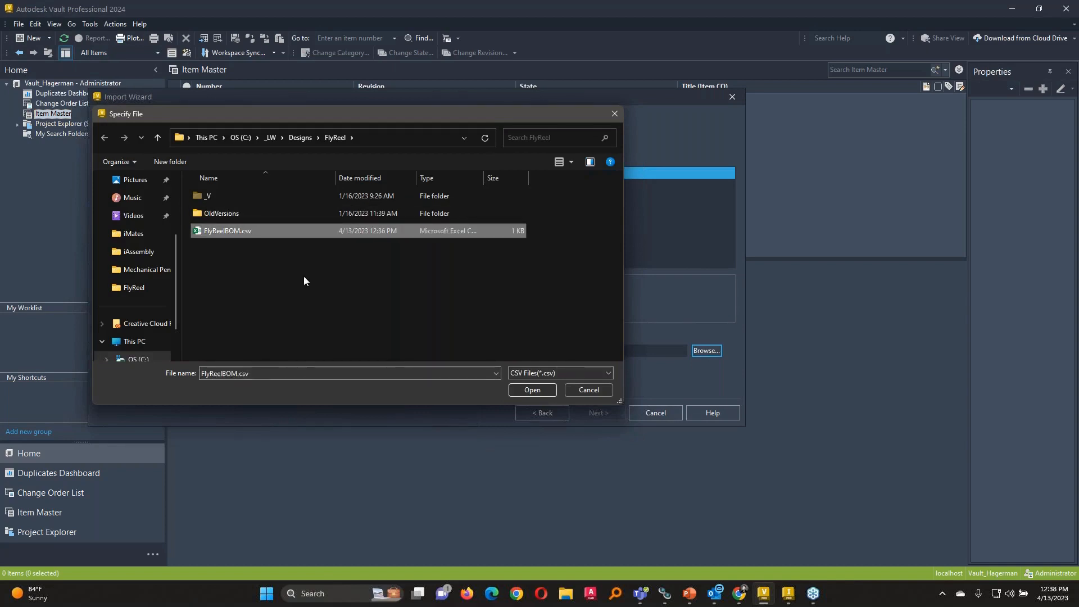
{"action": "left_click", "coordinate": [531, 390]}
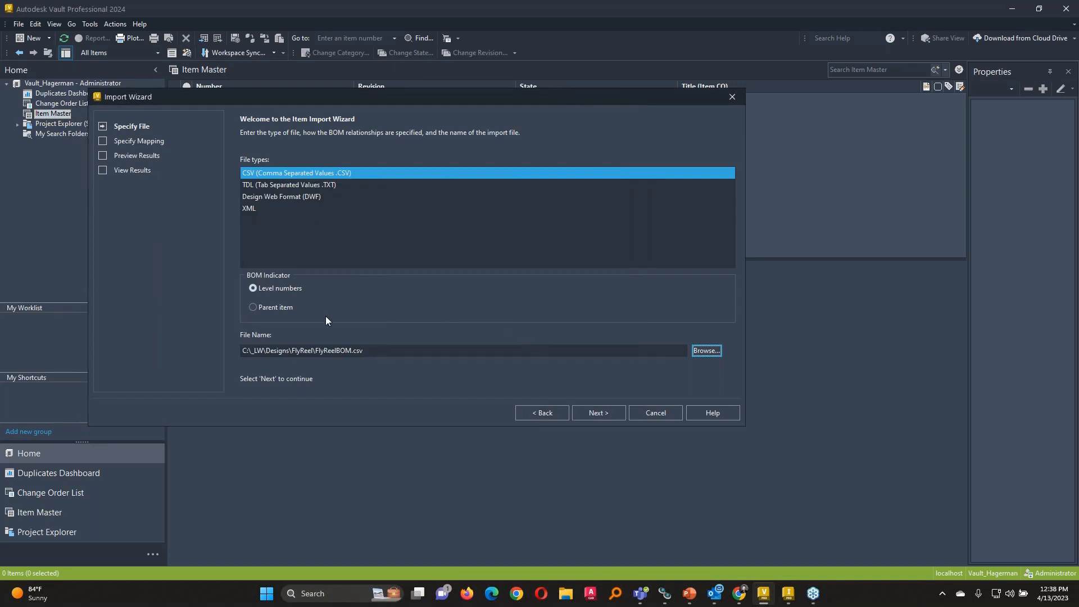
{"action": "left_click", "coordinate": [611, 411]}
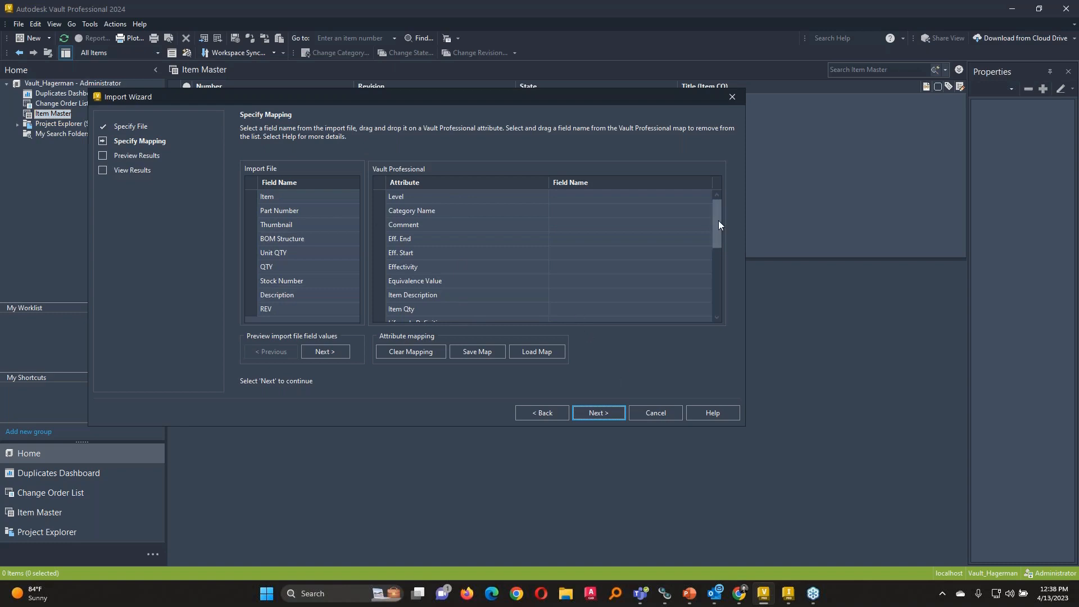
{"action": "left_click_drag", "start_coordinate": [718, 224], "coordinate": [716, 283]}
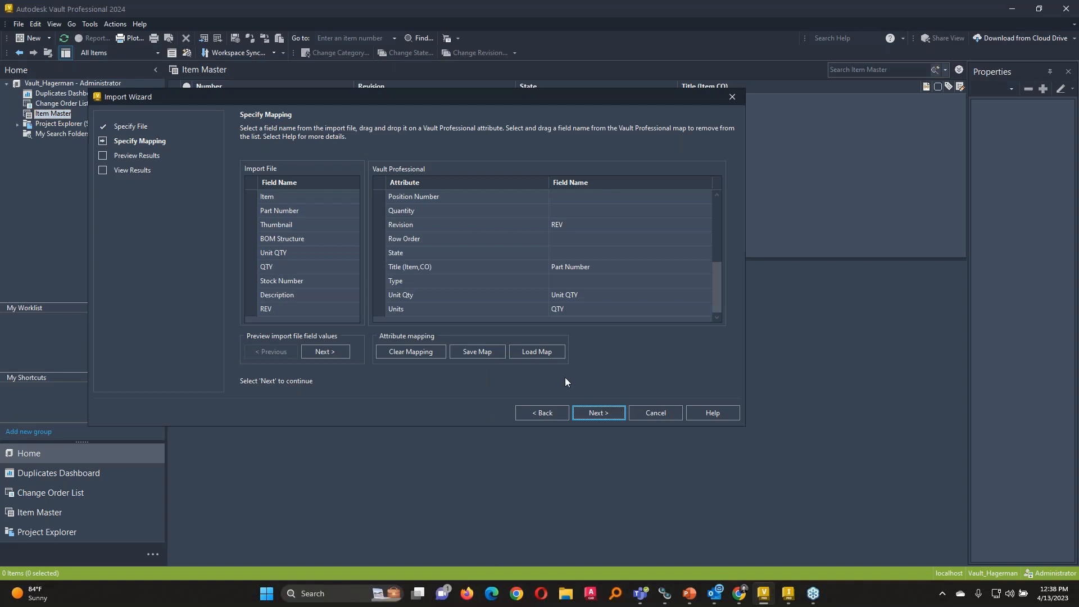
{"action": "left_click", "coordinate": [600, 412]}
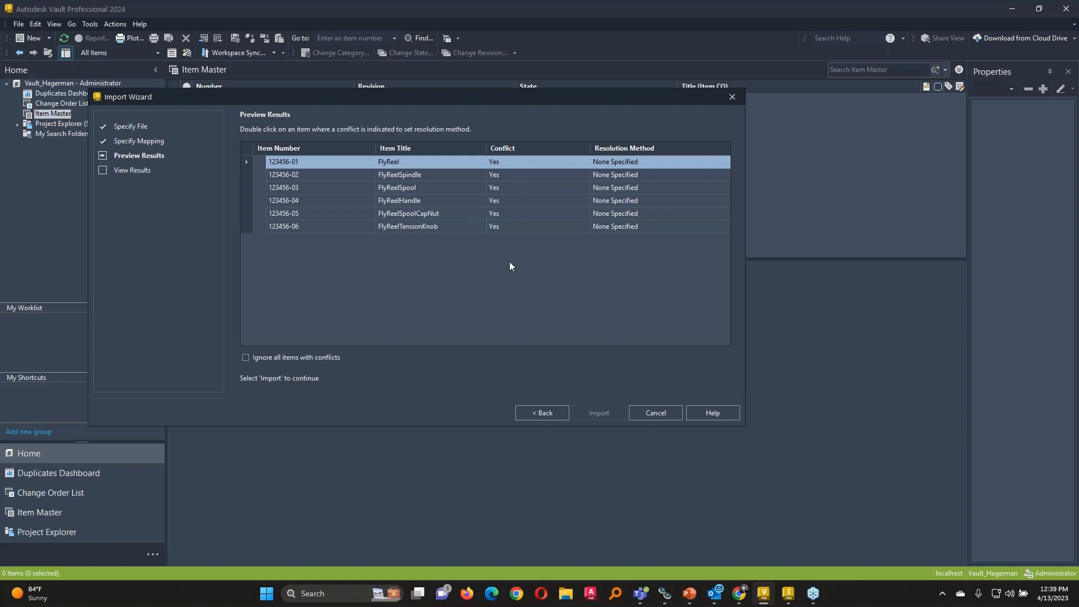
- Resolve the FlyReel item conflict by creating the item with Inch units, applied to all subsequent occurrences, and complete the import
{"action": "double_click", "coordinate": [497, 162]}
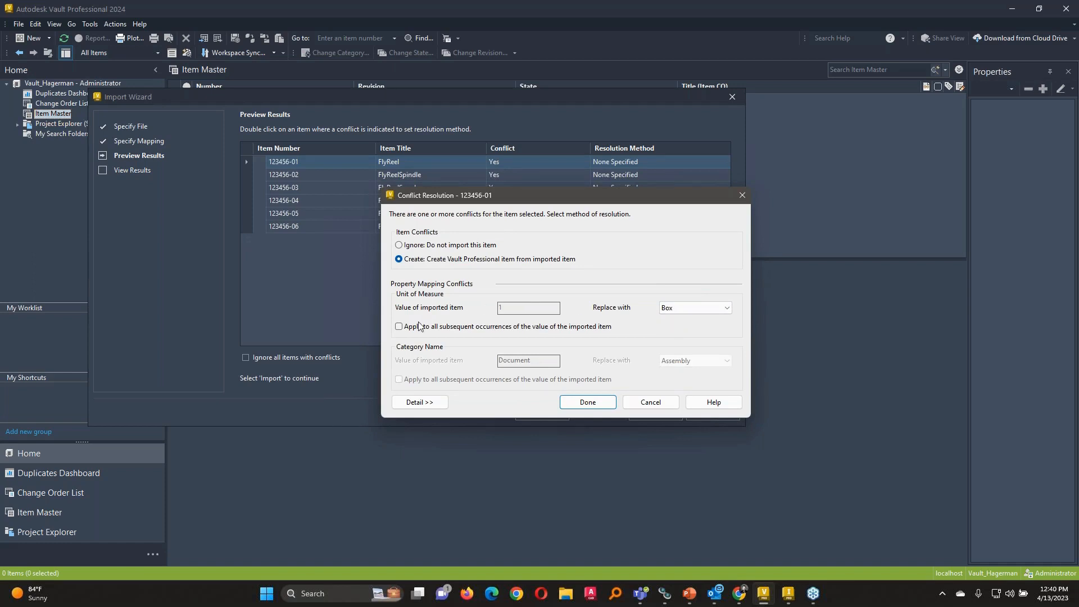
{"action": "left_click", "coordinate": [399, 326]}
{"action": "left_click", "coordinate": [725, 309]}
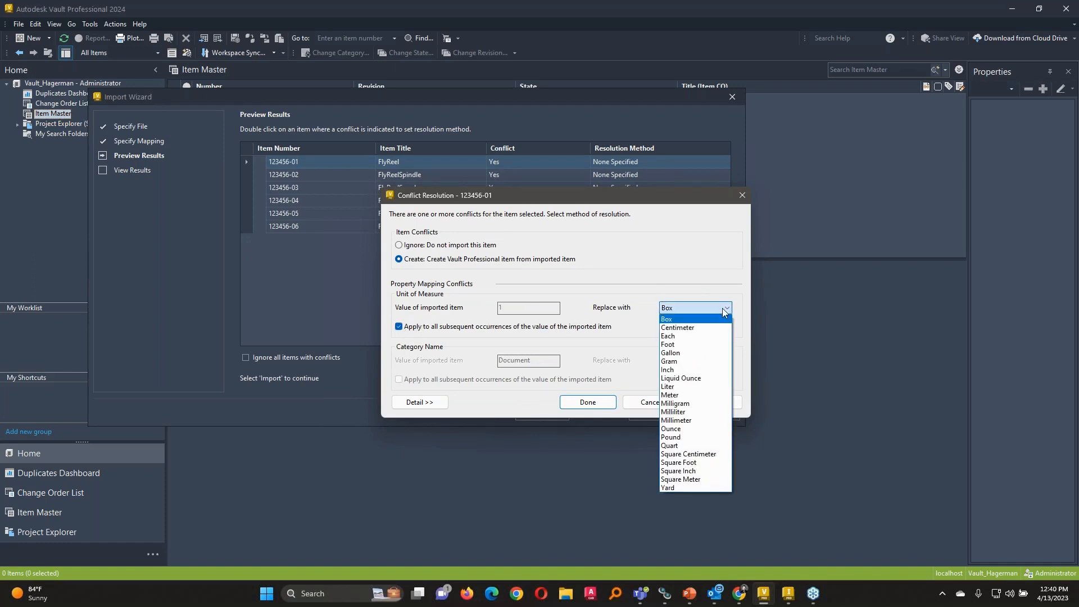
{"action": "left_click", "coordinate": [697, 370]}
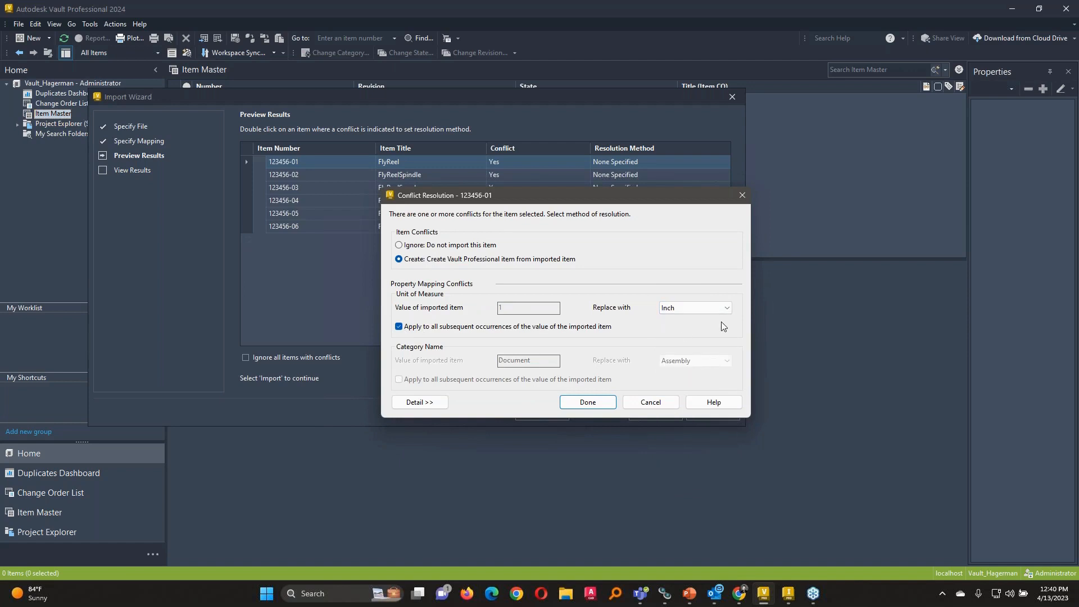
{"action": "left_click", "coordinate": [588, 402]}
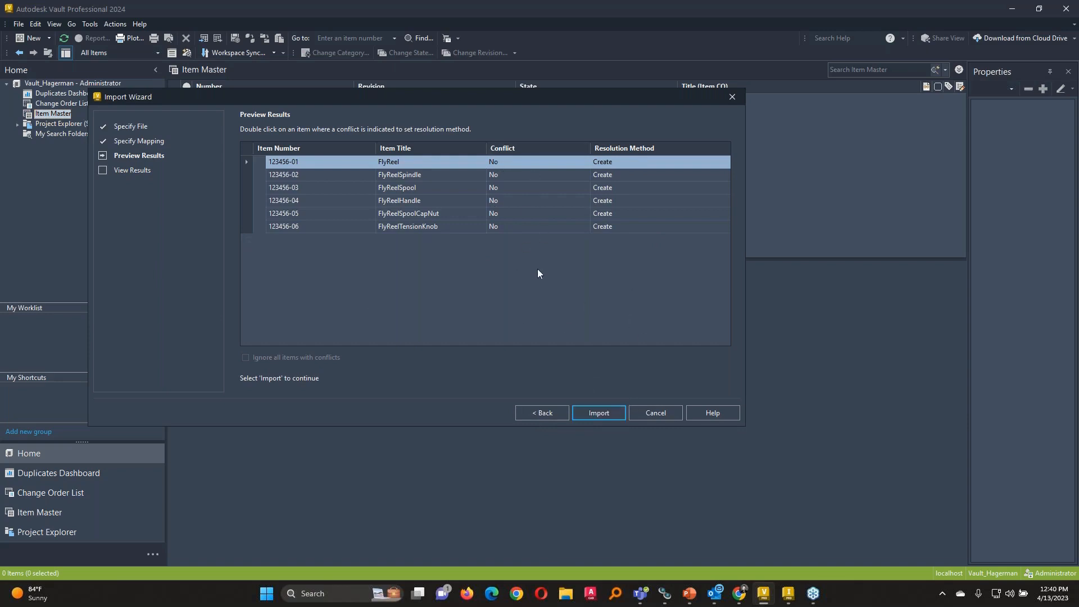
{"action": "left_click", "coordinate": [611, 413]}
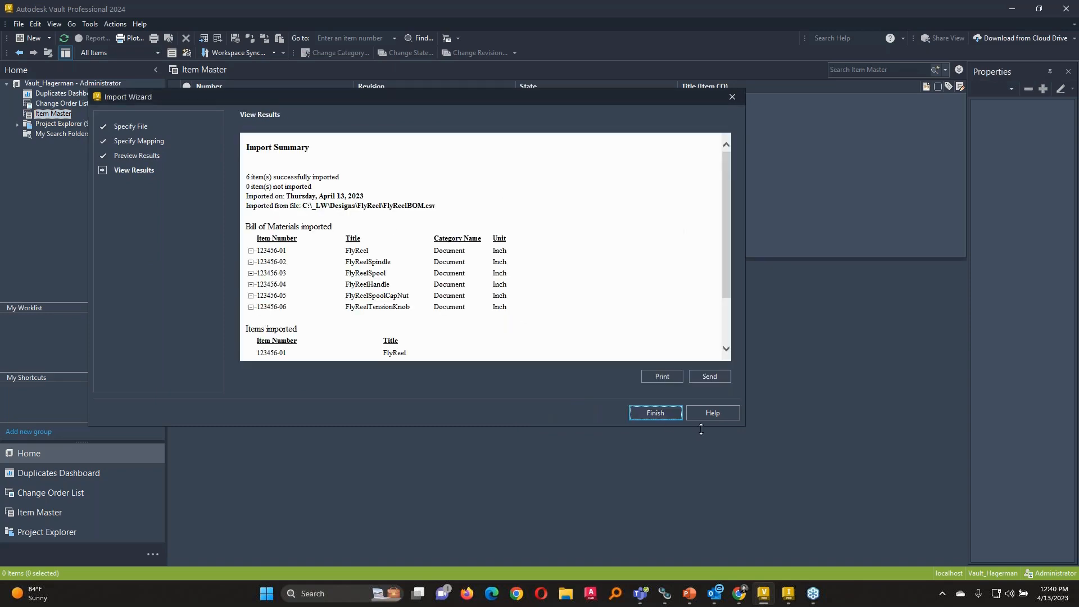
{"action": "left_click", "coordinate": [665, 417]}
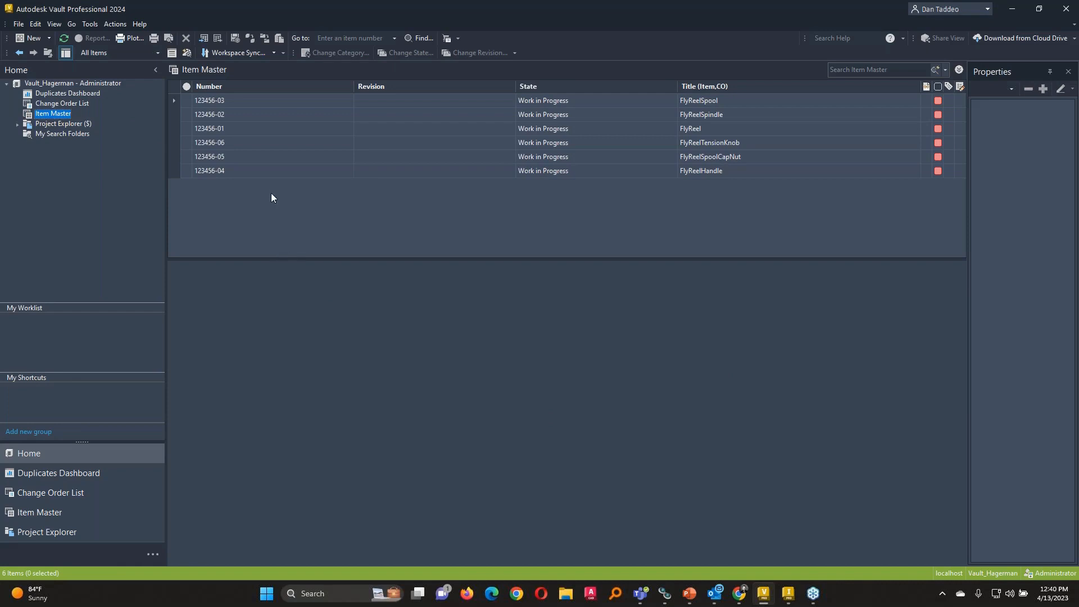
- Start a new item in the Assembly category from the Item Master and close it without saving
{"action": "right_click", "coordinate": [53, 114]}
{"action": "left_click", "coordinate": [81, 122]}
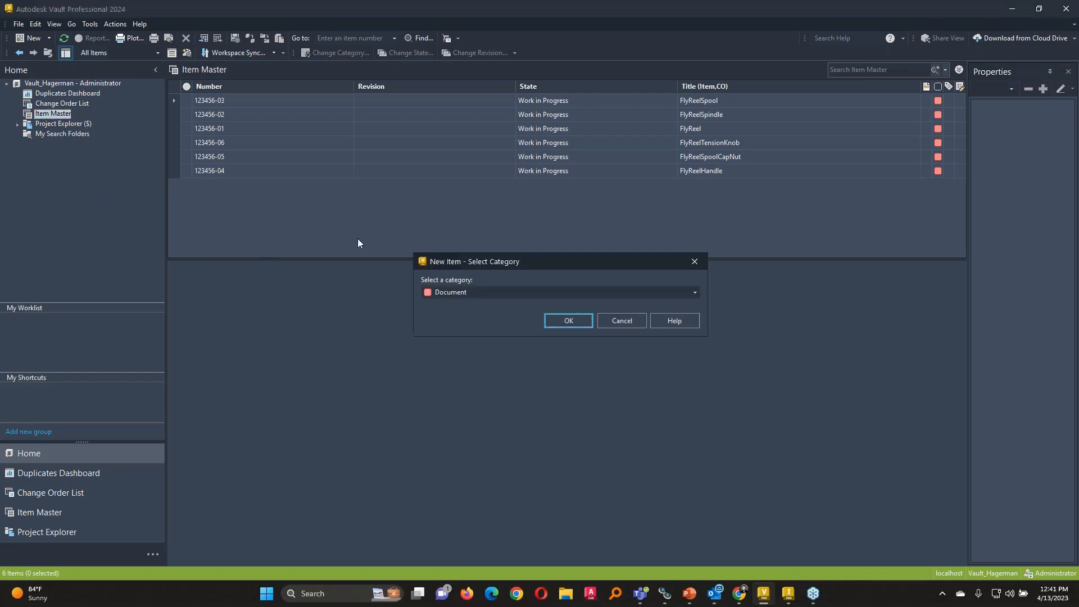
{"action": "left_click", "coordinate": [558, 293]}
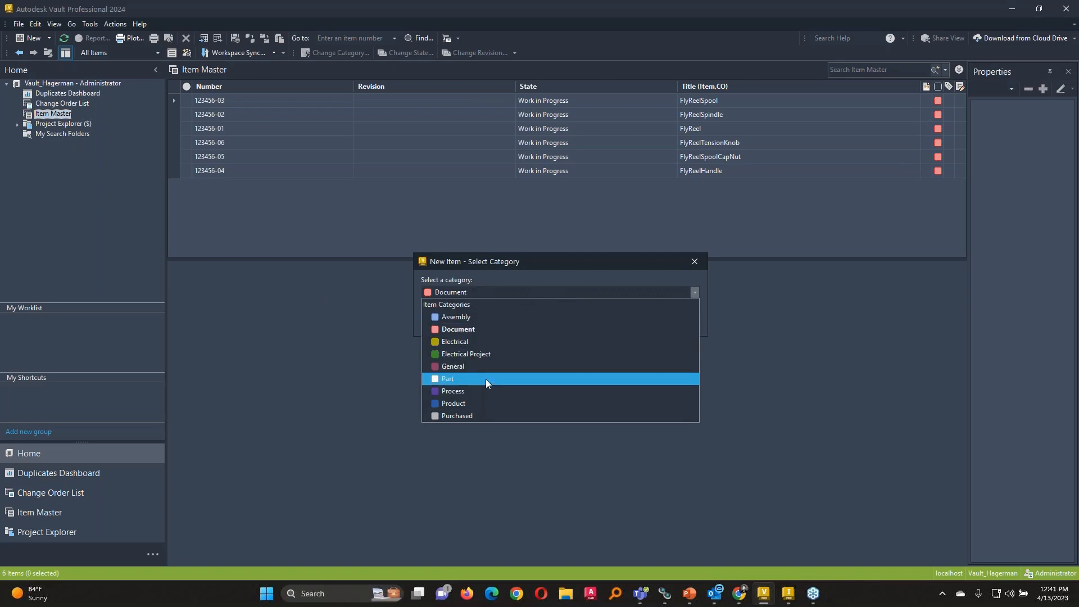
{"action": "left_click", "coordinate": [470, 317]}
{"action": "left_click", "coordinate": [585, 321]}
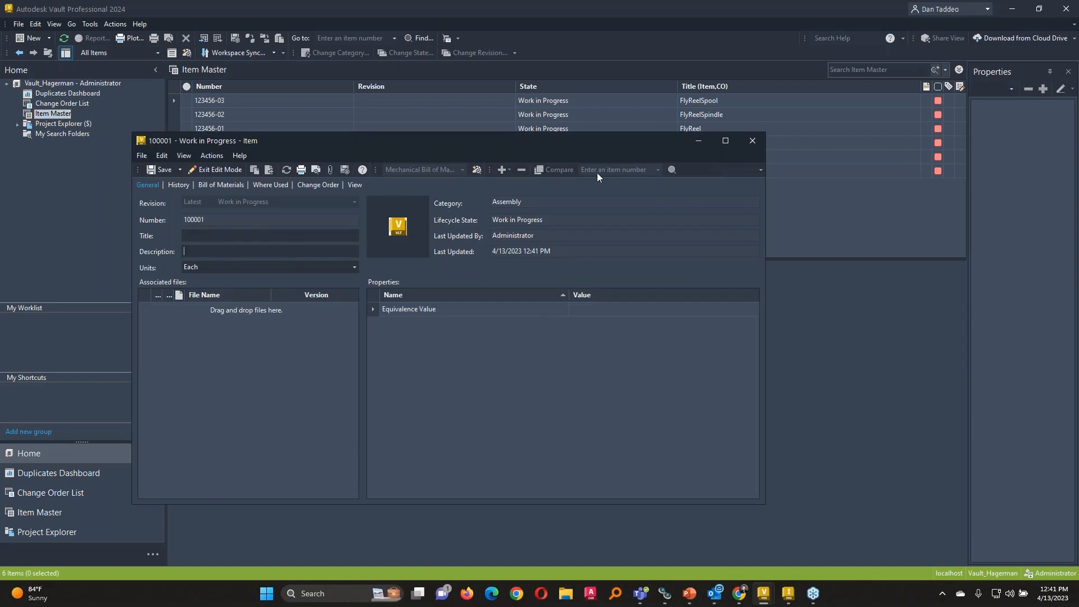
{"action": "left_click", "coordinate": [752, 141]}
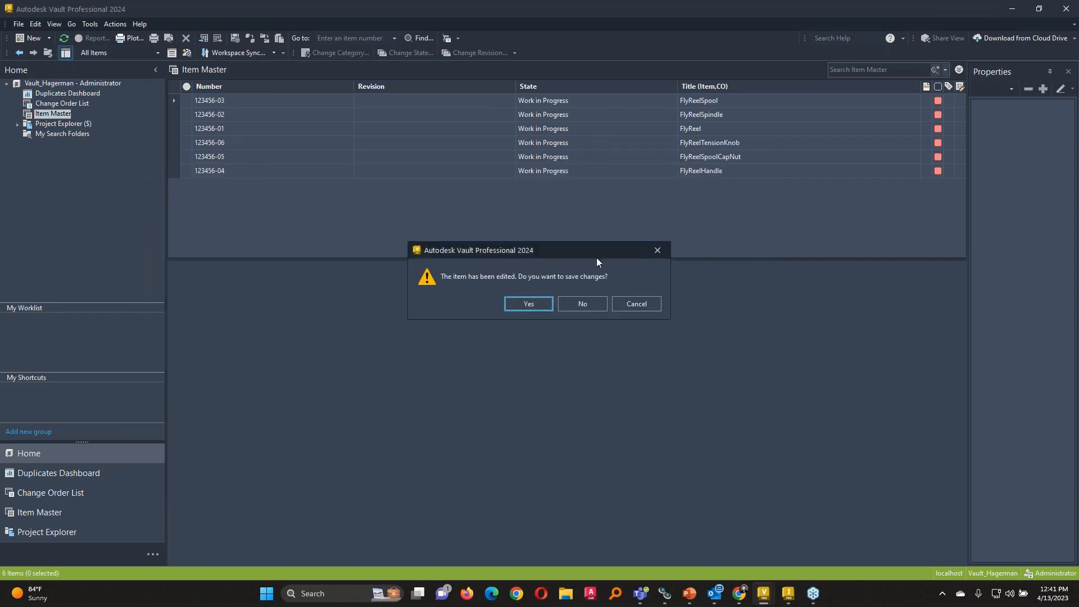
{"action": "left_click", "coordinate": [598, 299]}
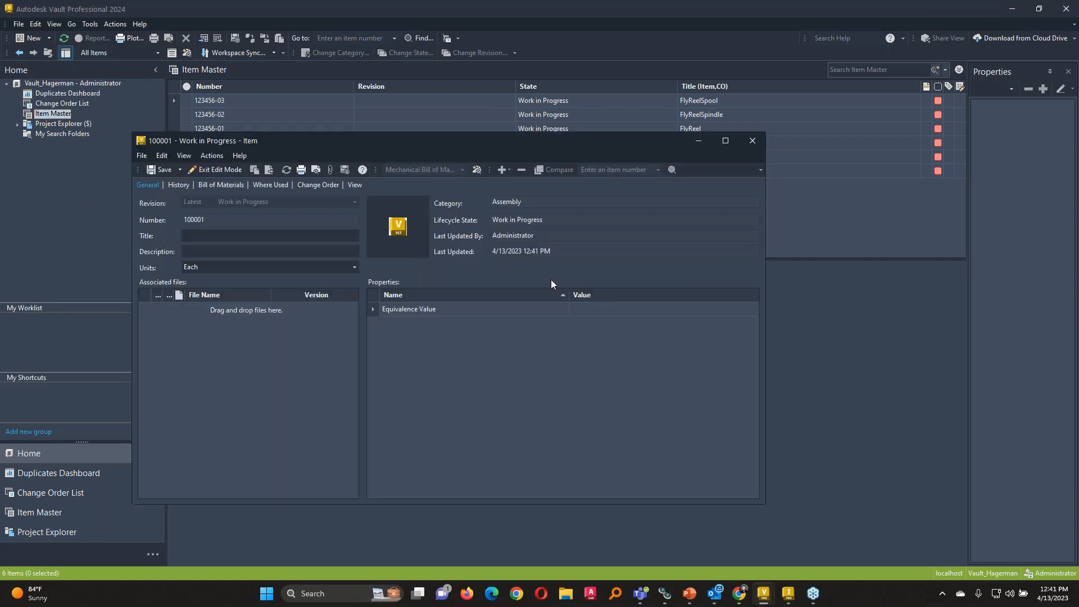
{"action": "left_click", "coordinate": [753, 141]}
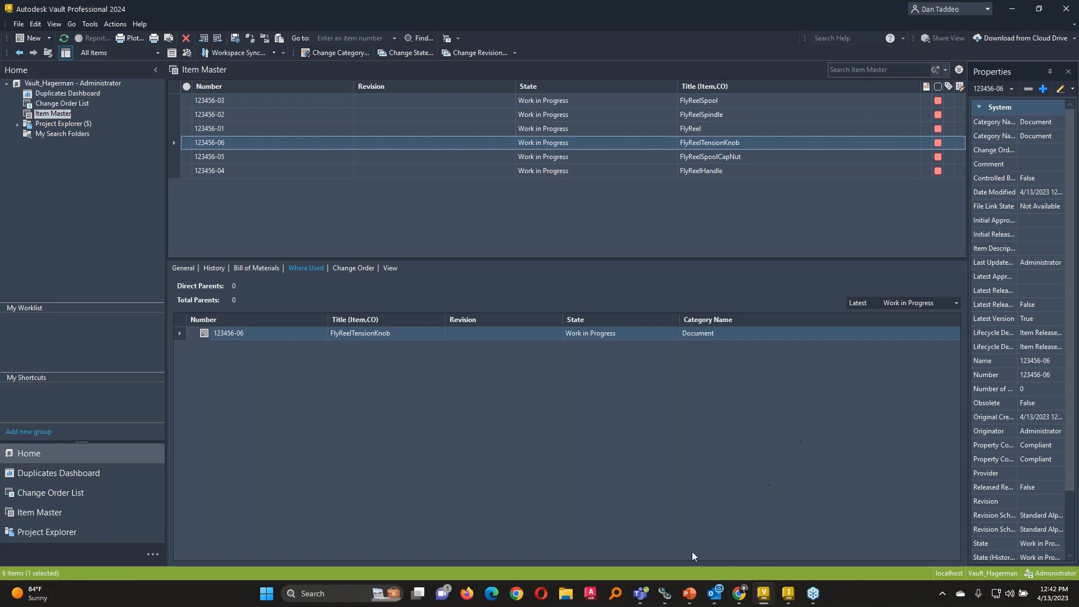
- Switch to PowerPoint and return to slide 6, "BOM Management – Next Steps", in the Inventor.BOMManagement.pptx presentation
{"action": "left_click", "coordinate": [690, 594]}
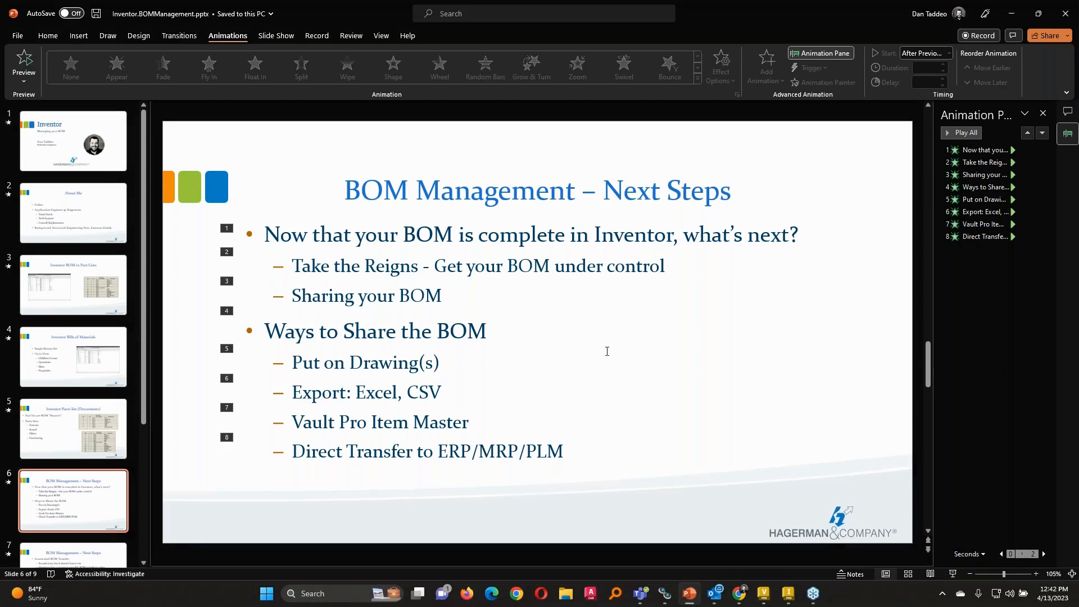
{"action": "right_click", "coordinate": [64, 502]}
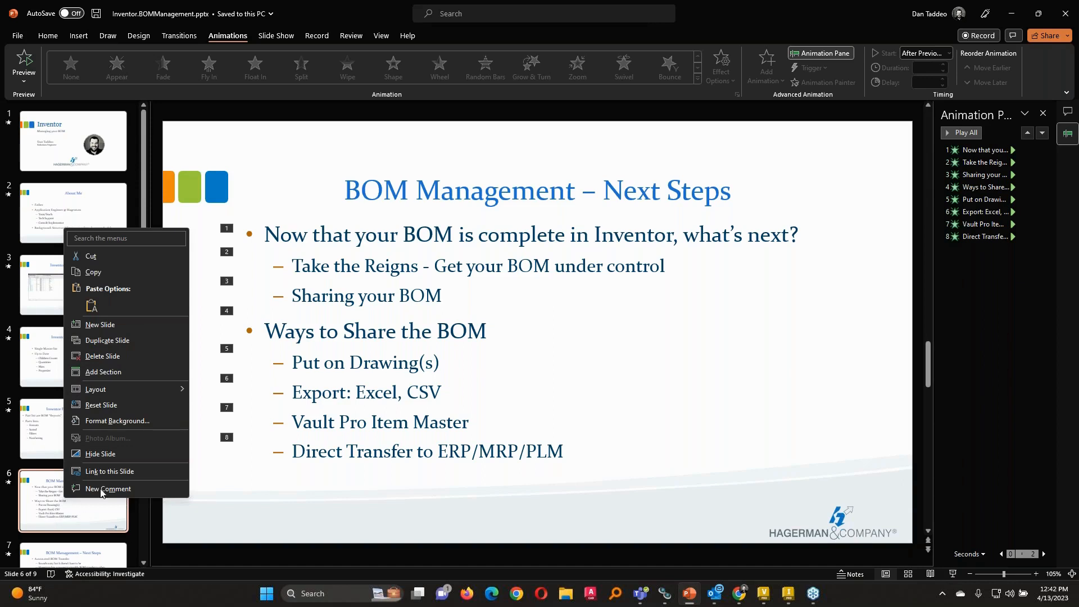
{"action": "left_click", "coordinate": [103, 517]}
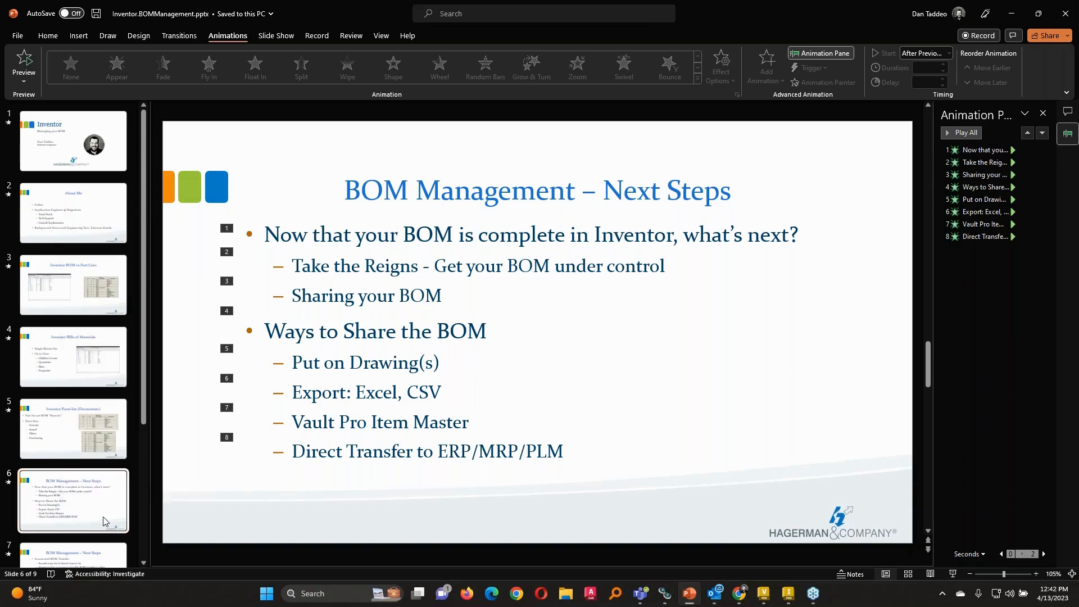